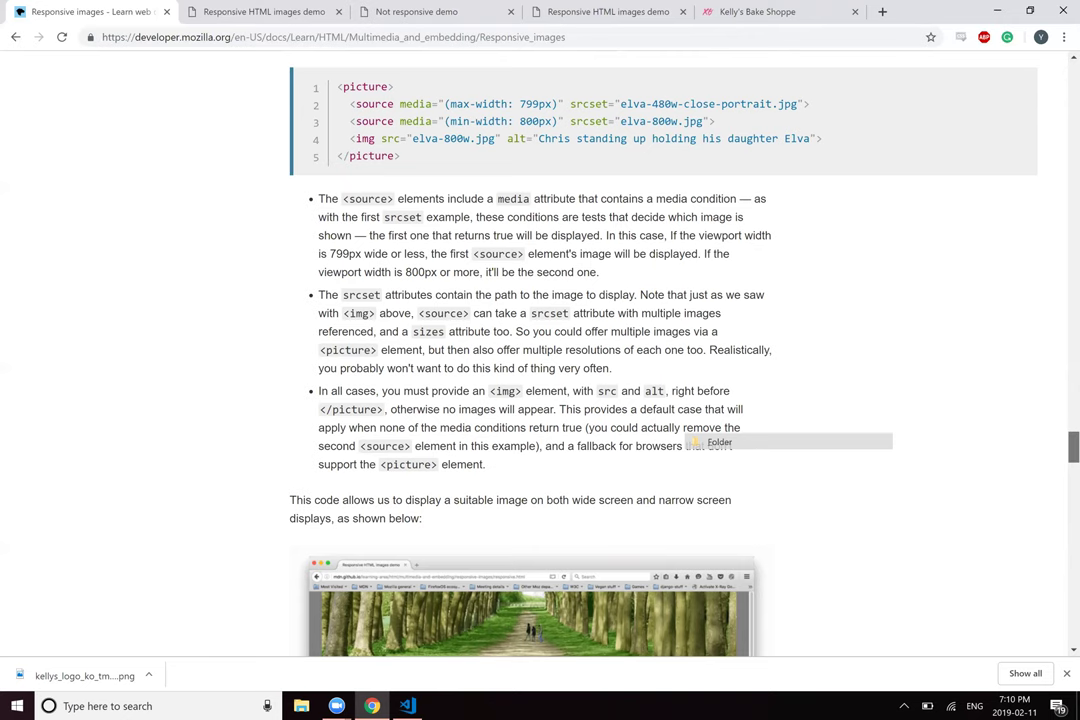
Step: Examine the notes on the picture element's source, media and srcset attributes and the wide and narrow screen example screenshots
scroll(1073, 450, down, 2)
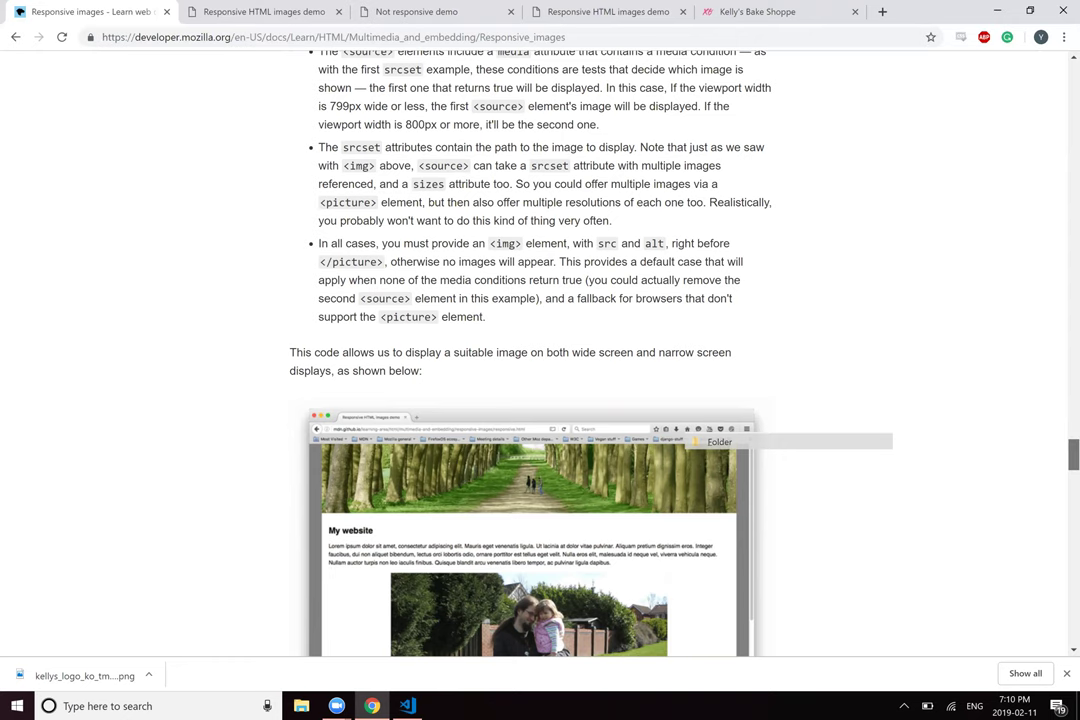
scroll(1073, 455, down, 2)
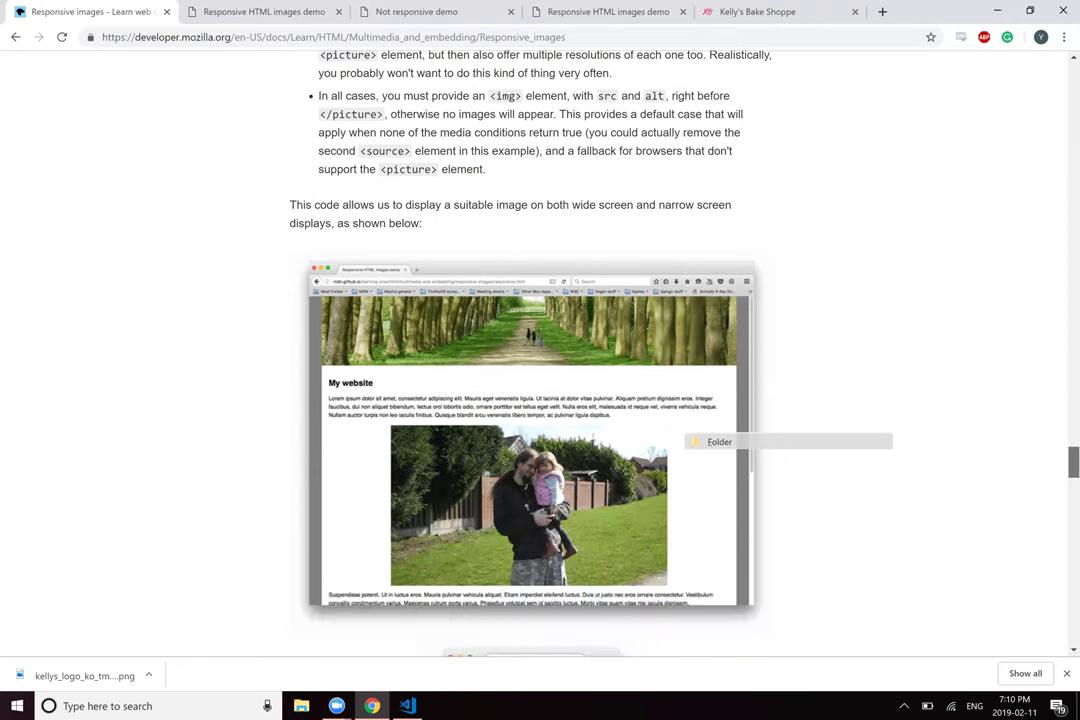
scroll(1073, 462, down, 3)
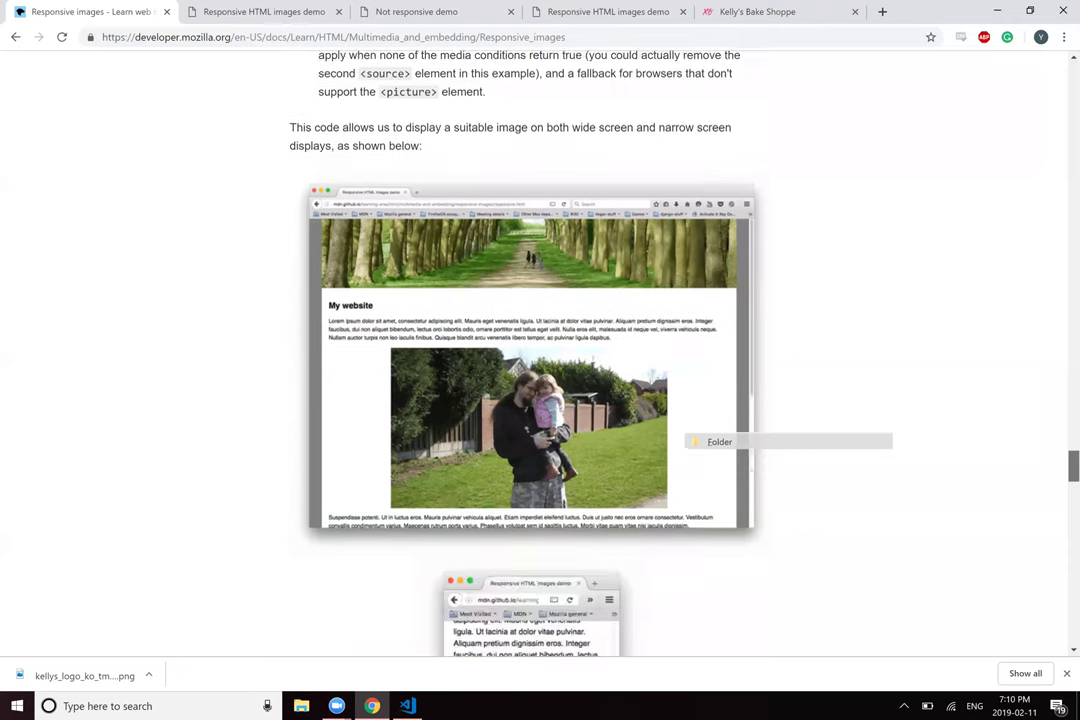
scroll(1073, 462, down, 1)
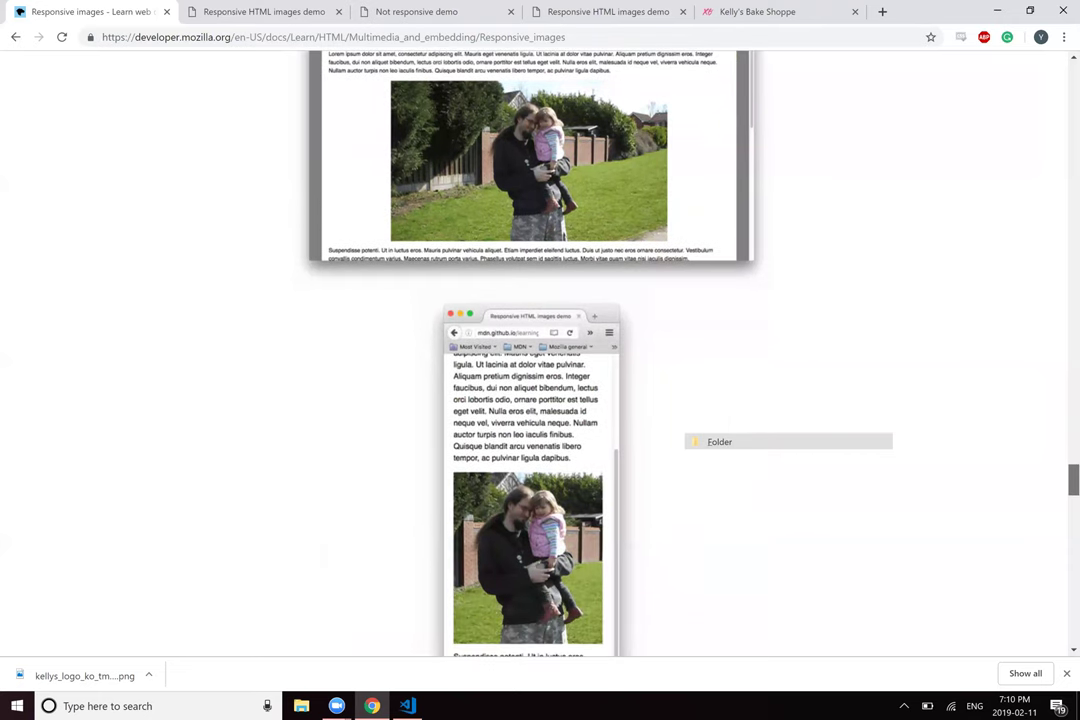
scroll(1073, 462, up, 2)
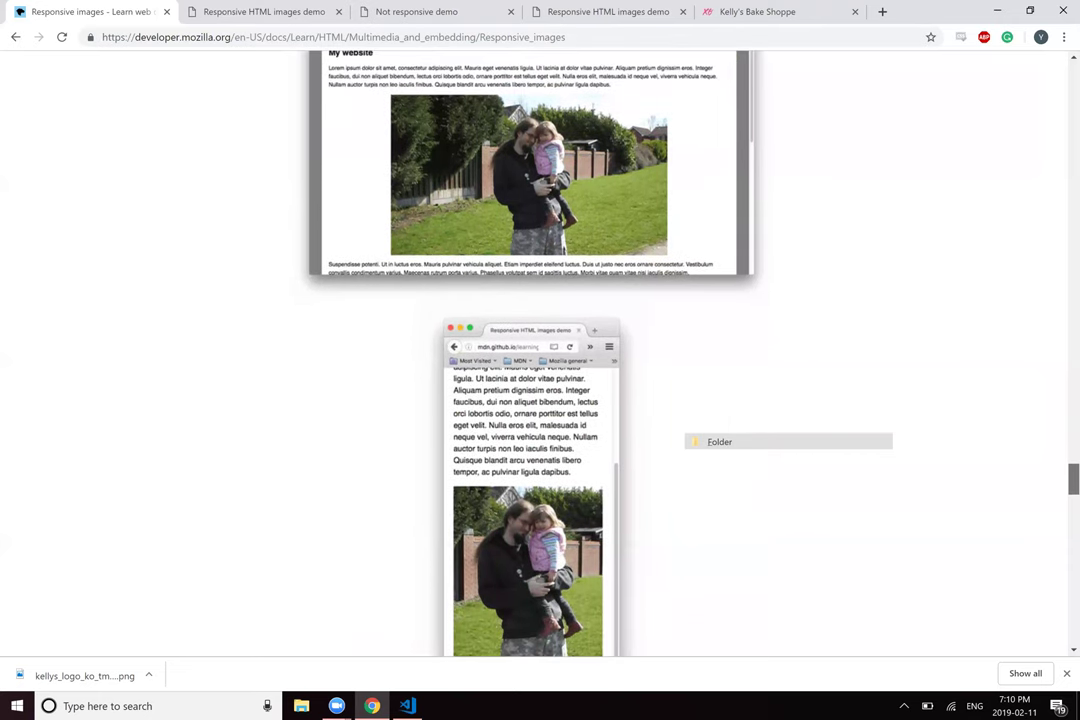
scroll(1073, 462, down, 2)
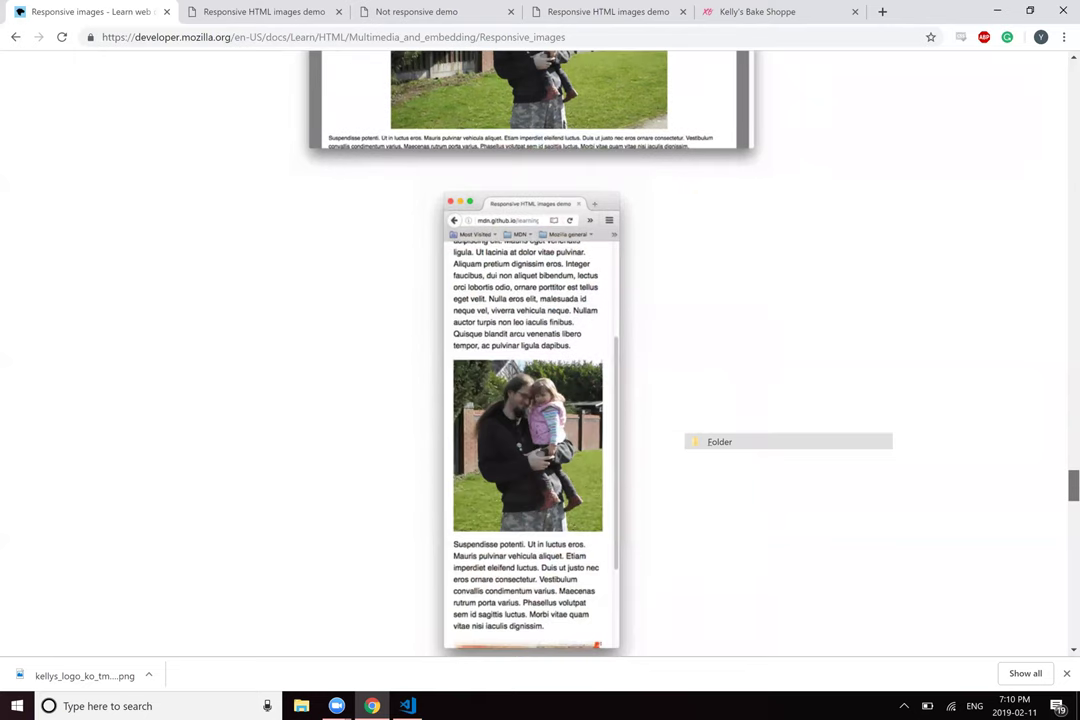
scroll(1073, 462, down, 2)
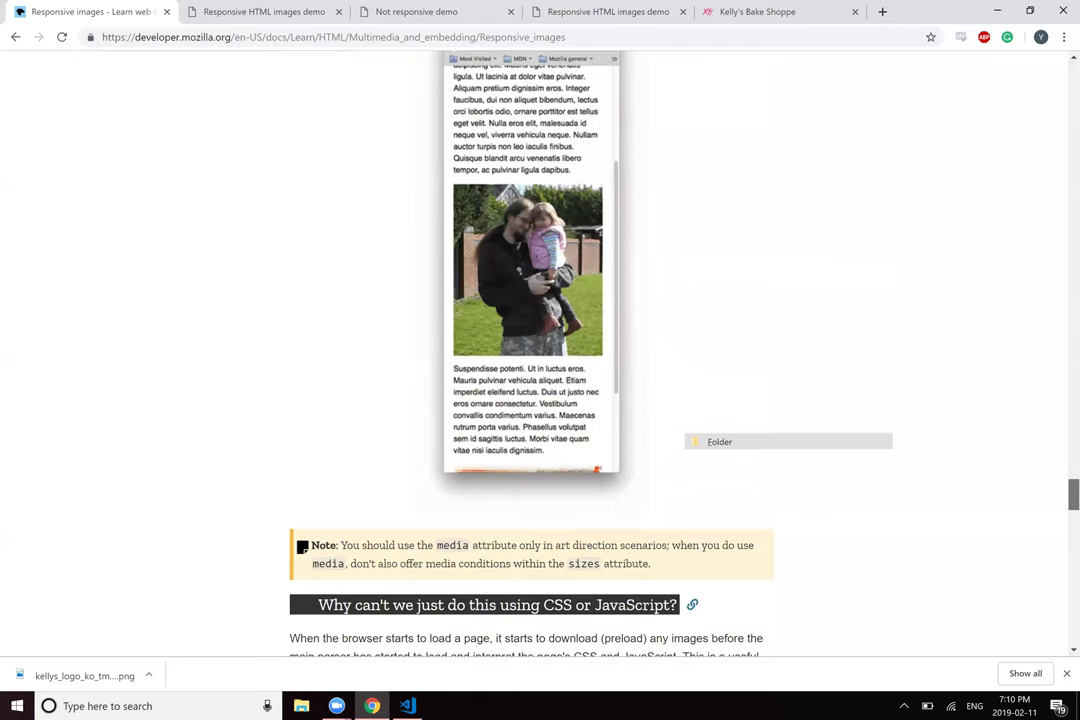
scroll(1073, 462, down, 1)
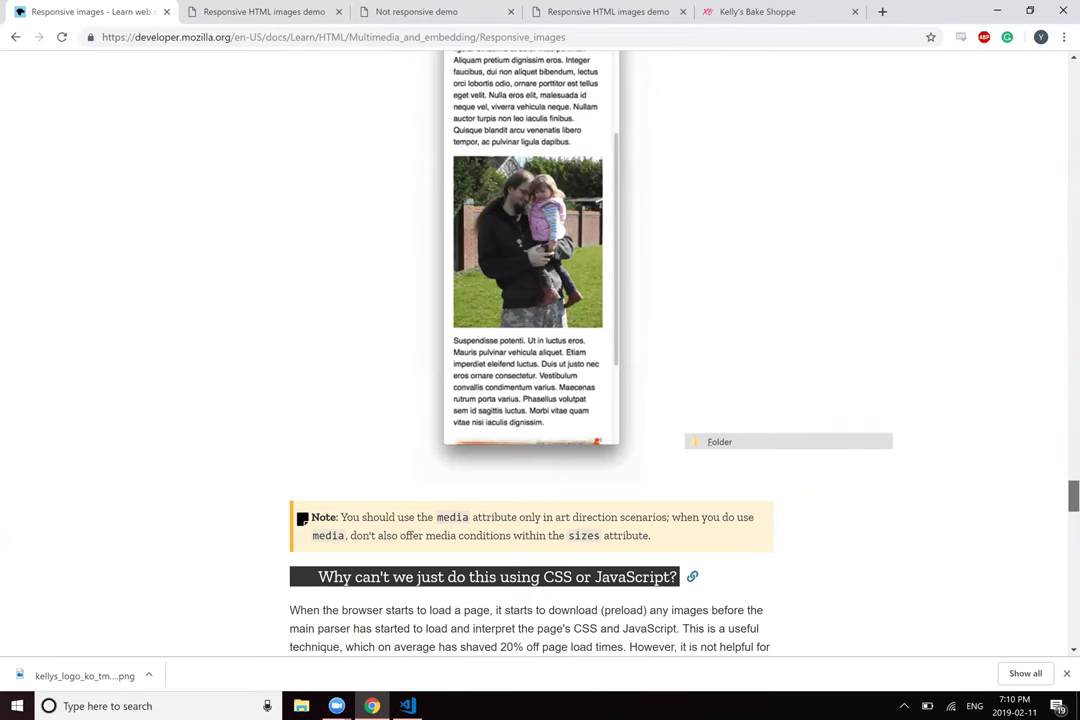
Step: Read the sections on CSS or JavaScript alternatives and modern image formats, plus the Active learning task on implementing responsive images
scroll(1073, 462, down, 4)
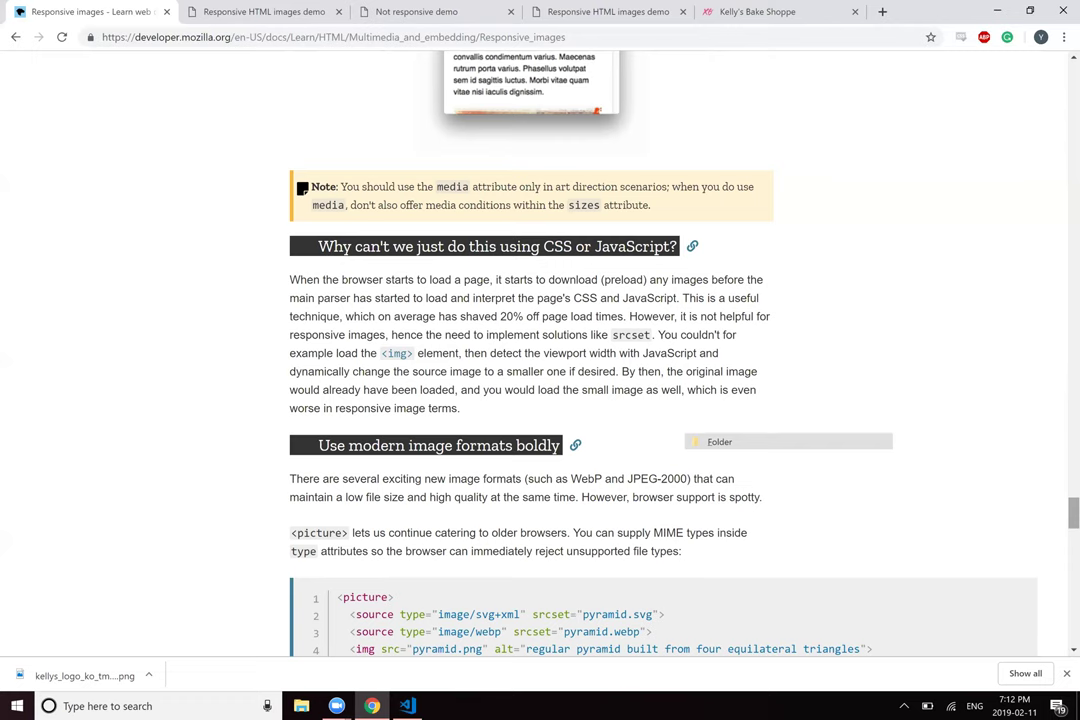
scroll(660, 350, down, 4)
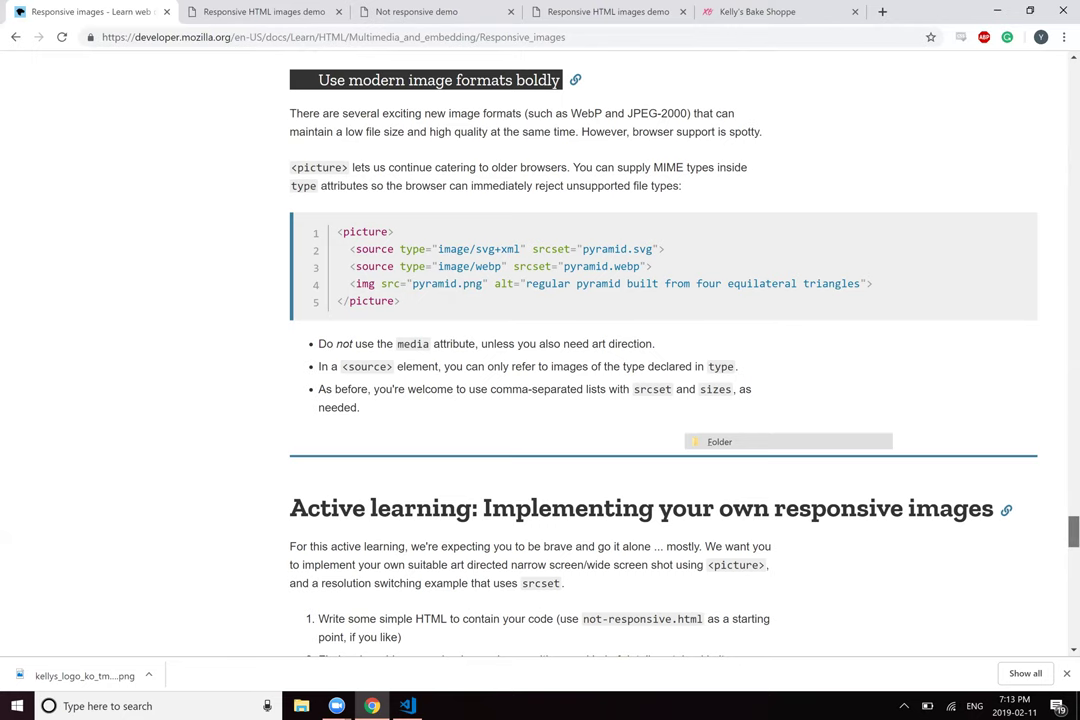
scroll(1073, 532, down, 3)
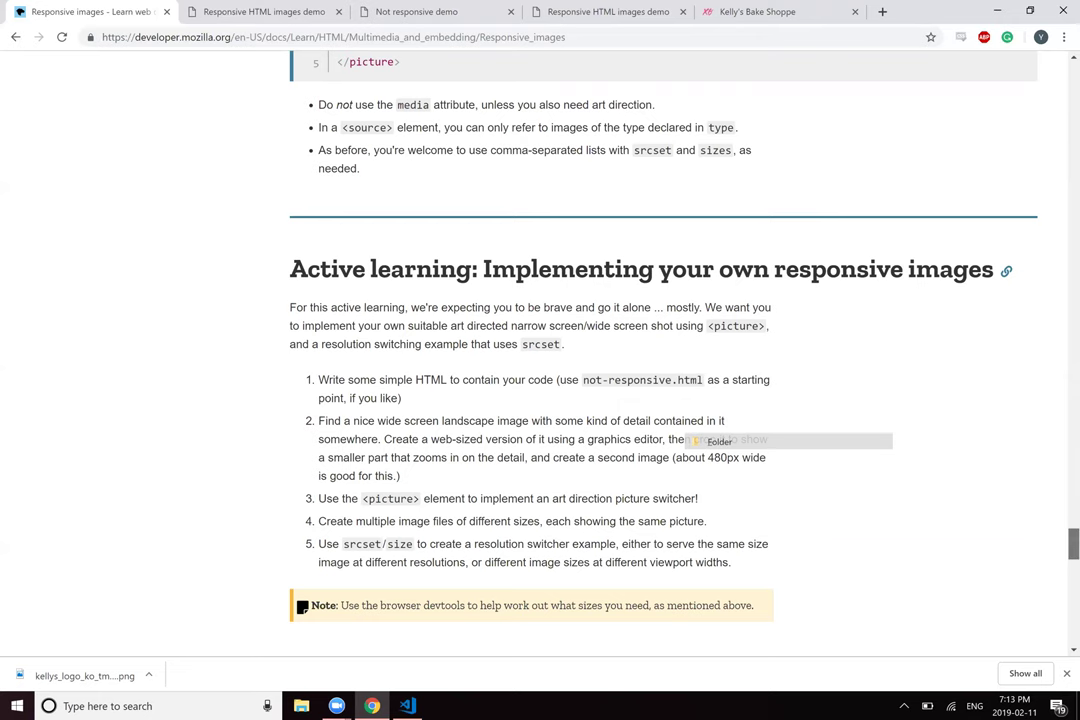
scroll(690, 441, down, 2)
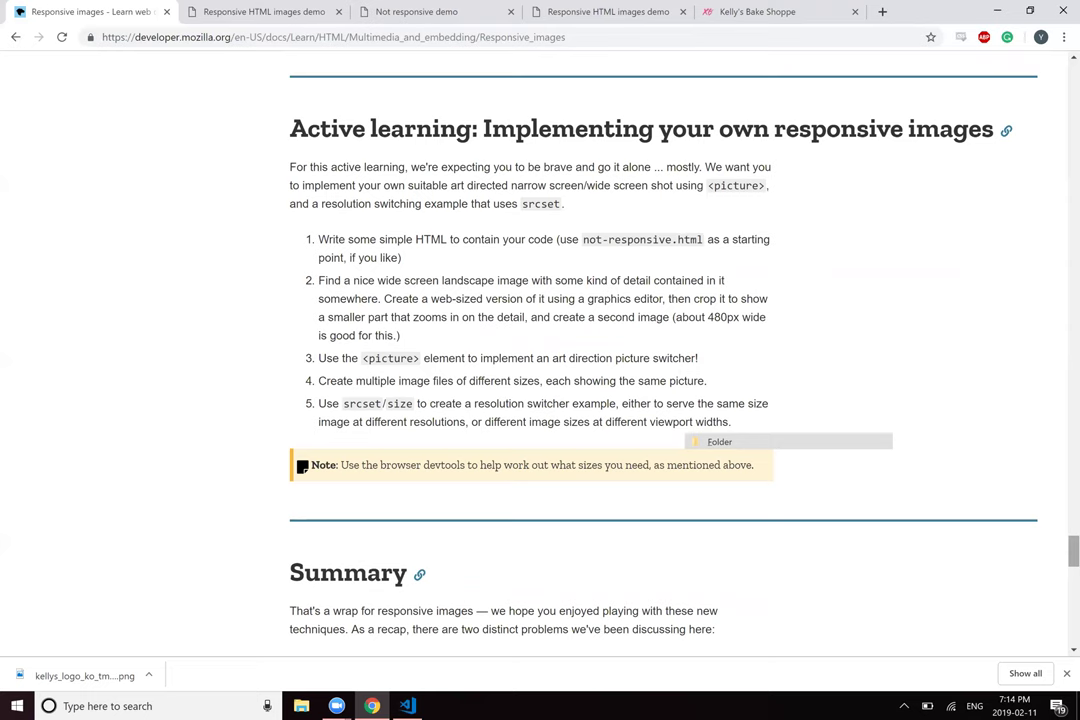
Step: Open google.ca in a new browser tab
click(884, 10)
text(google.ca)
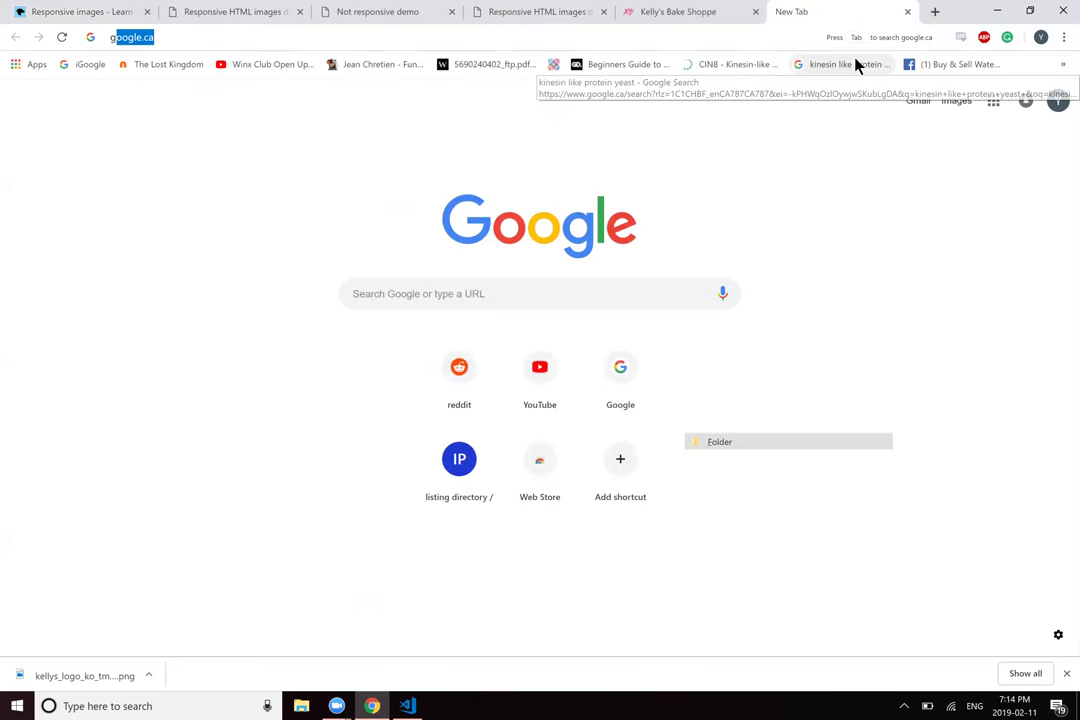
key(Return)
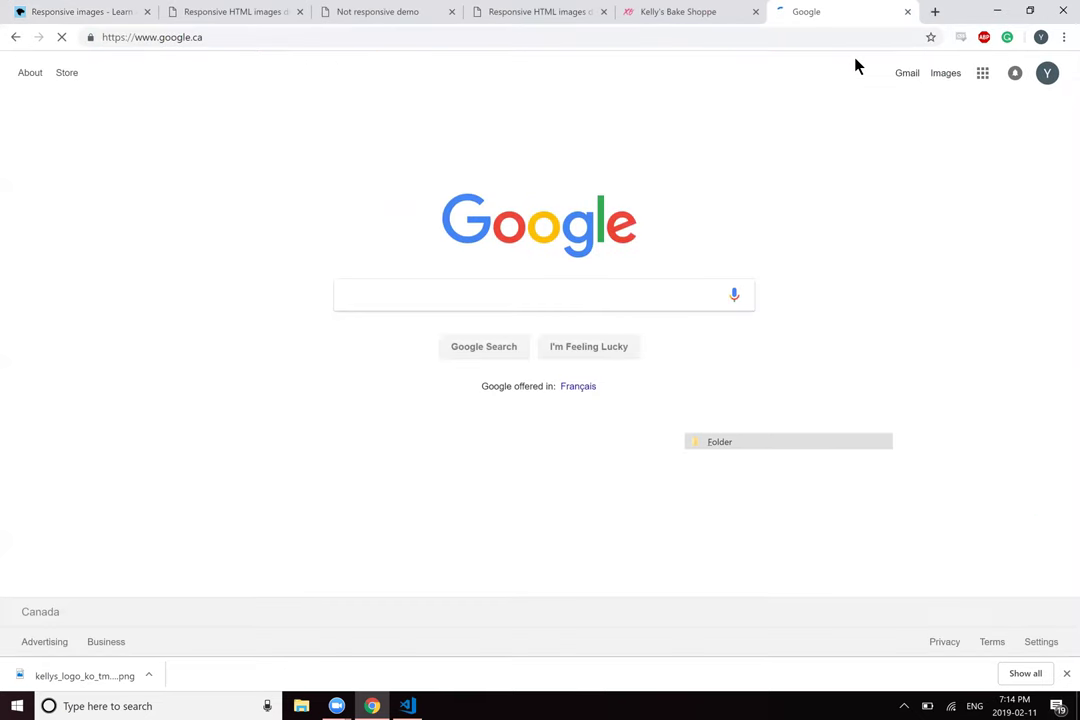
Step: Search Google for "landscape ontario" and browse the image results
text(landscape)
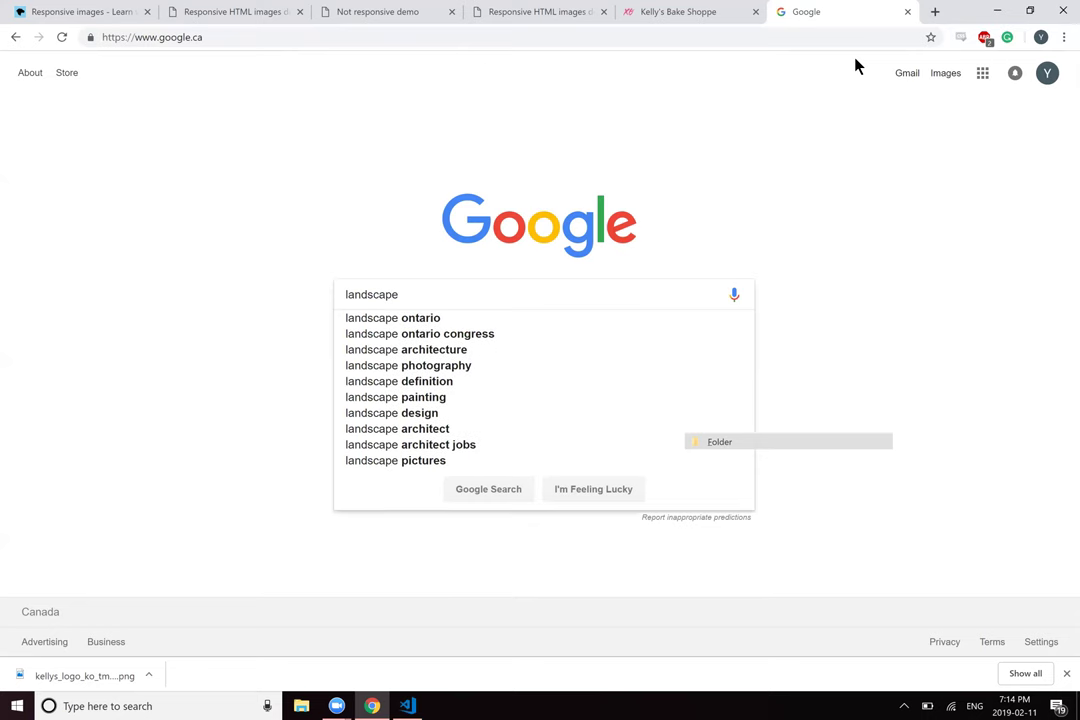
key(Down)
key(Return)
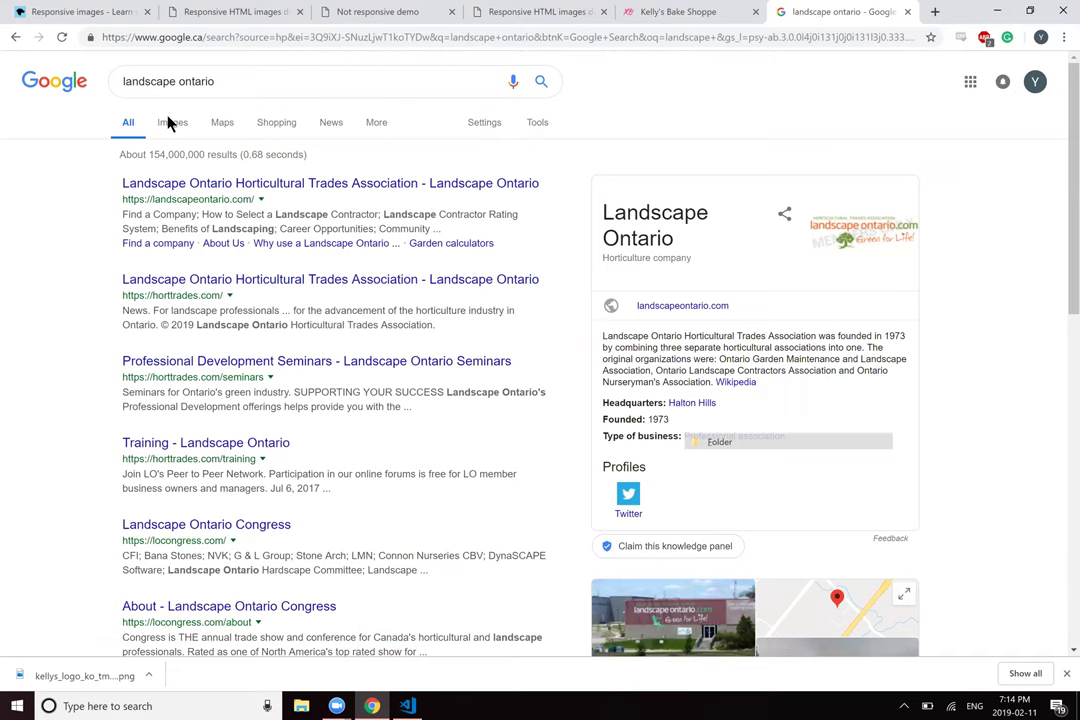
click(173, 123)
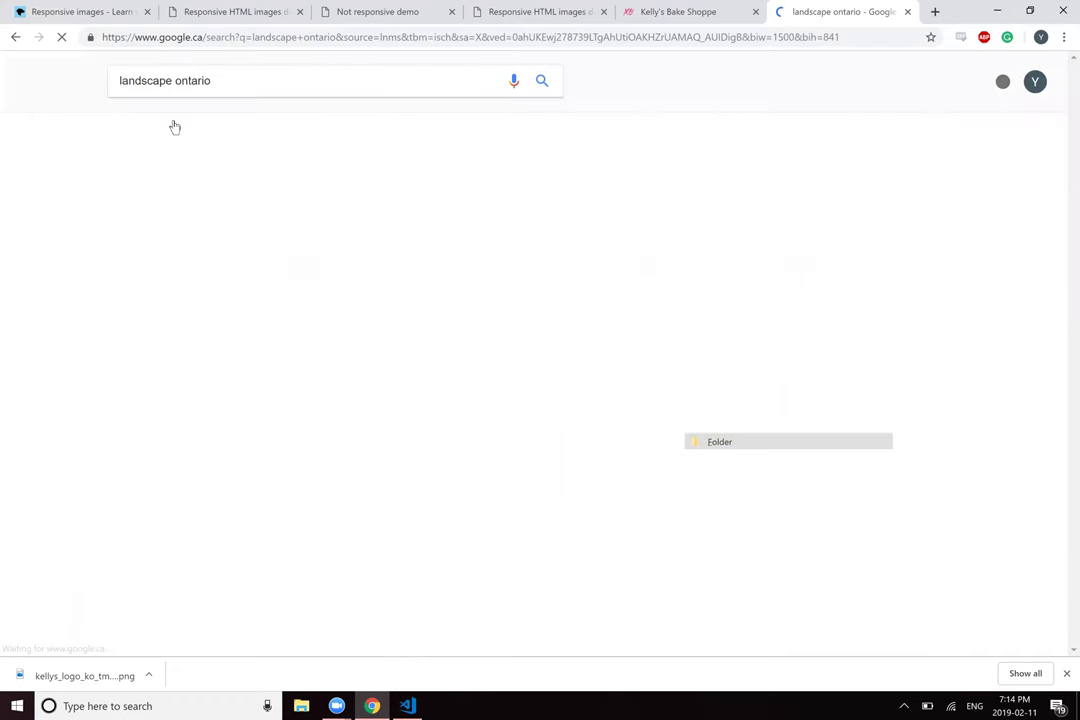
scroll(283, 397, down, 3)
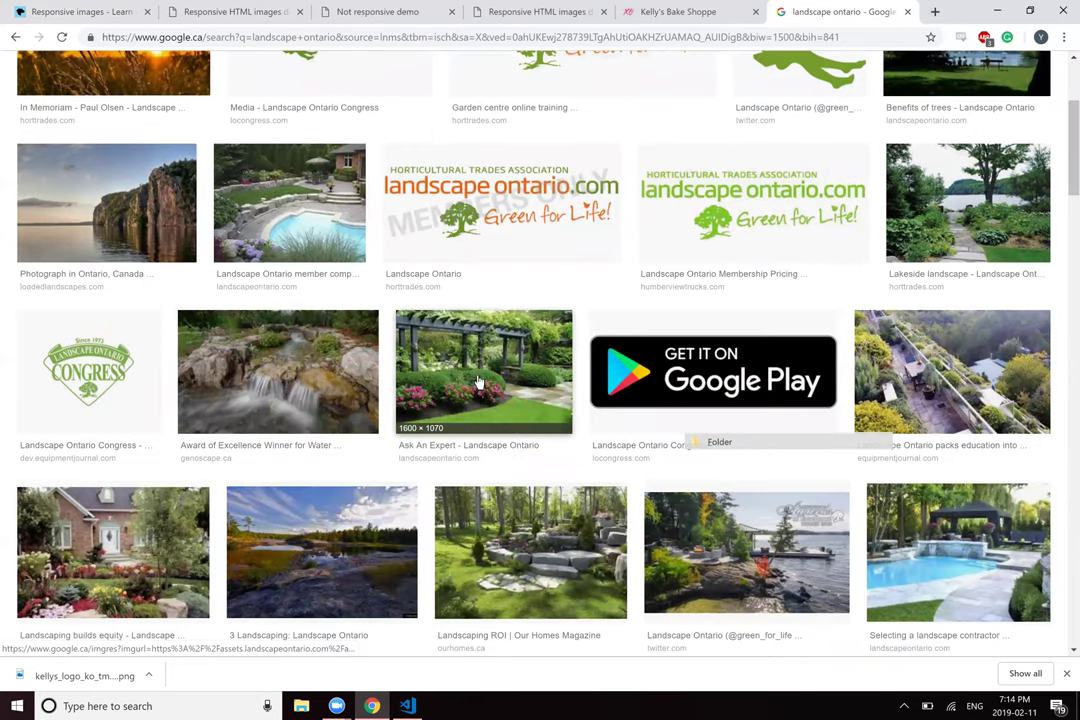
scroll(478, 383, up, 3)
Step: Change the image search to "landscape withpeople"
click(364, 87)
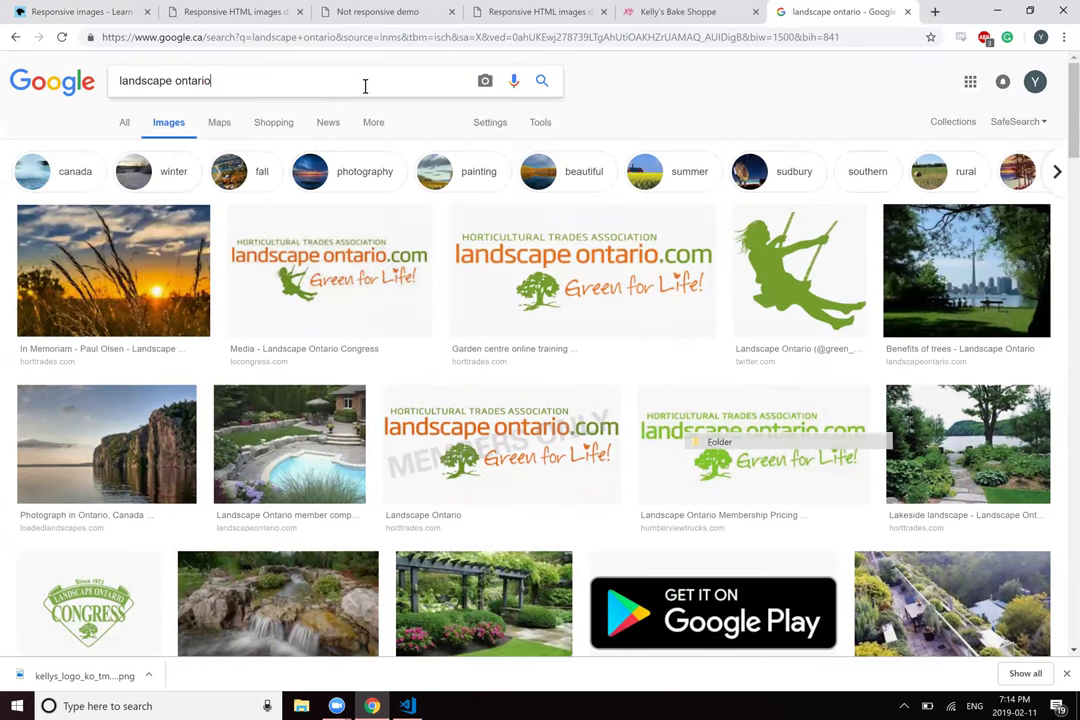
key(BackSpace)
key(BackSpace)
key(BackSpace)
key(BackSpace)
key(BackSpace)
key(BackSpace)
key(BackSpace)
text(with po)
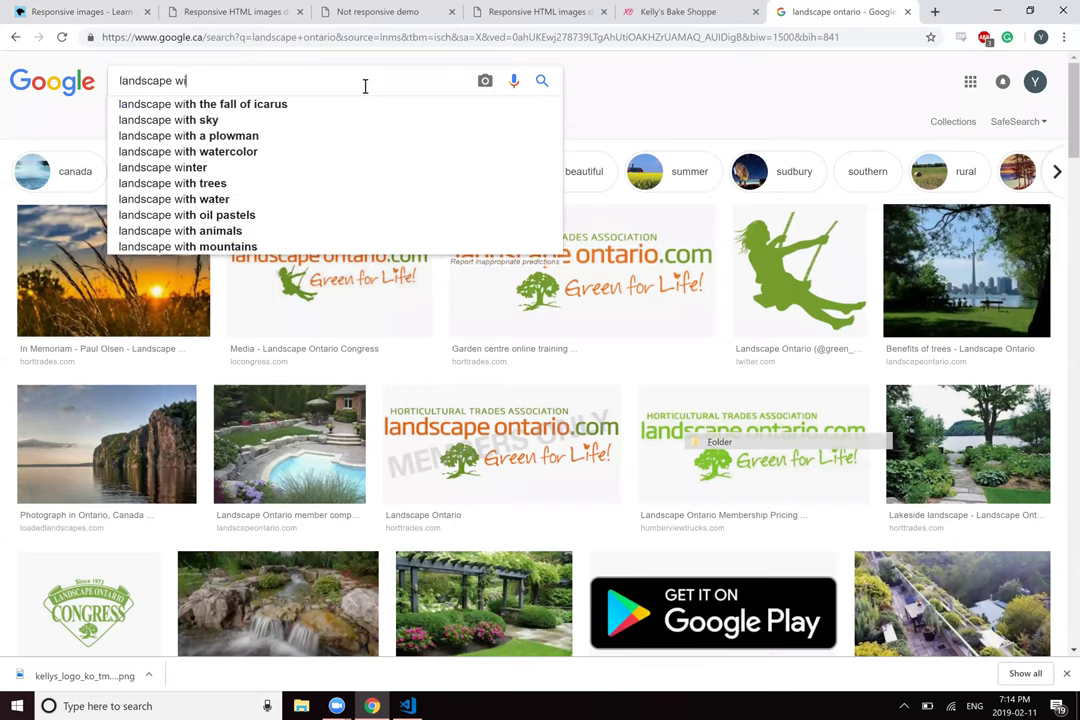
key(BackSpace)
key(BackSpace)
key(BackSpace)
text(people)
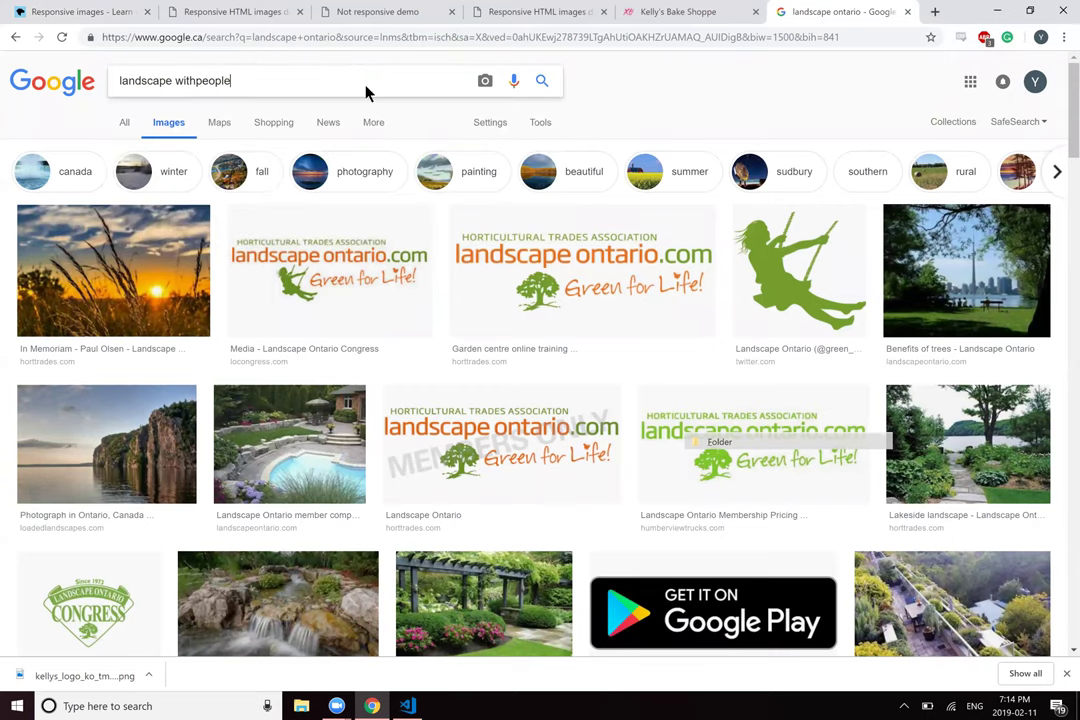
key(Return)
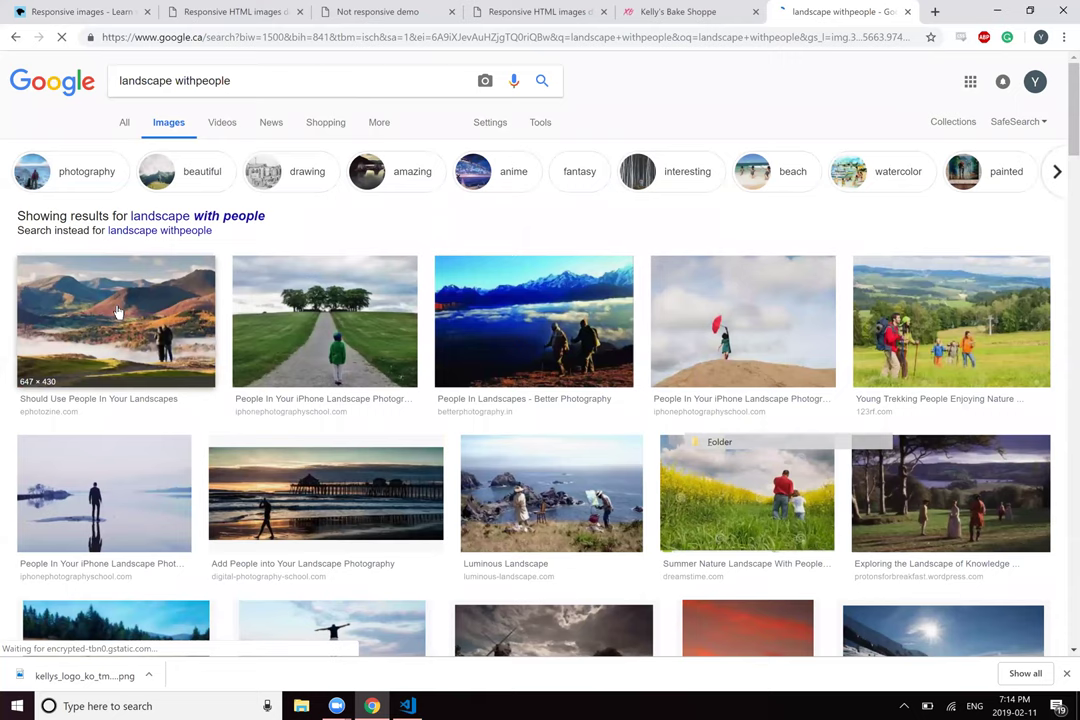
Step: Open the source article of the photo showing a child in green on a path and dismiss its video pop-up
click(312, 318)
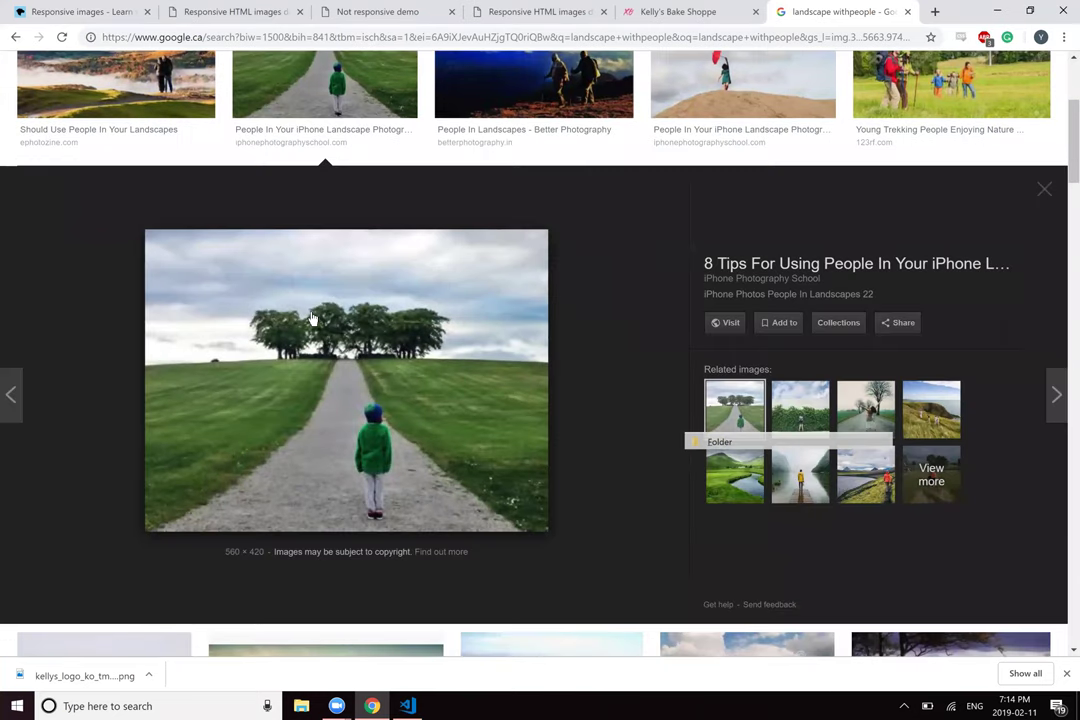
click(313, 305)
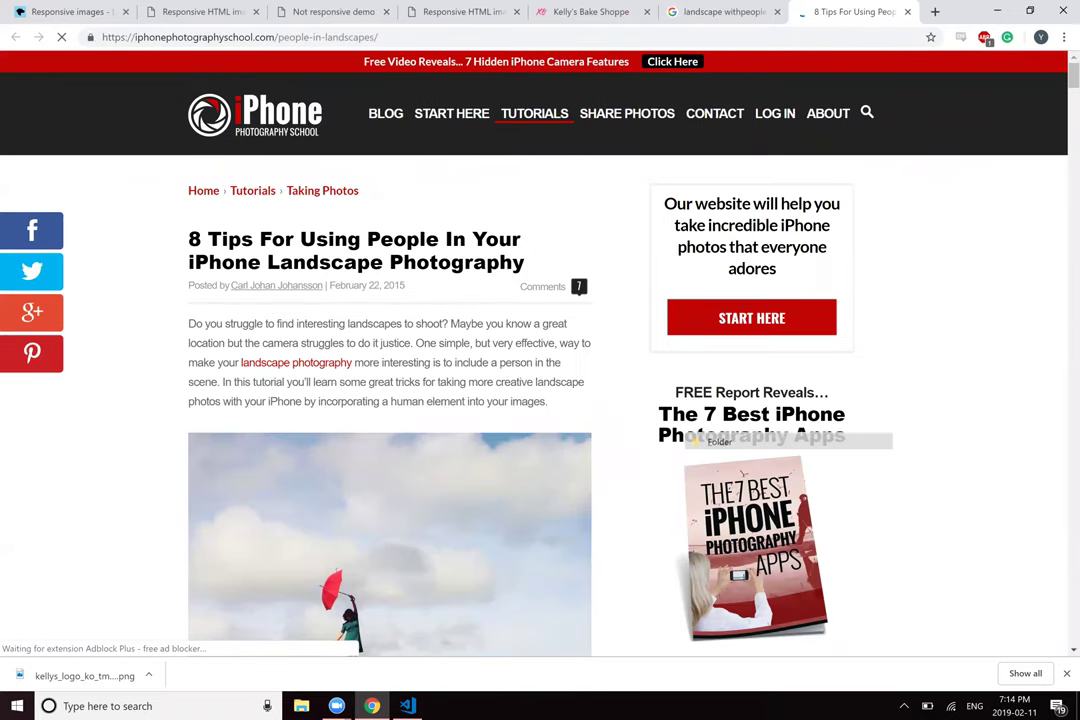
scroll(687, 453, down, 5)
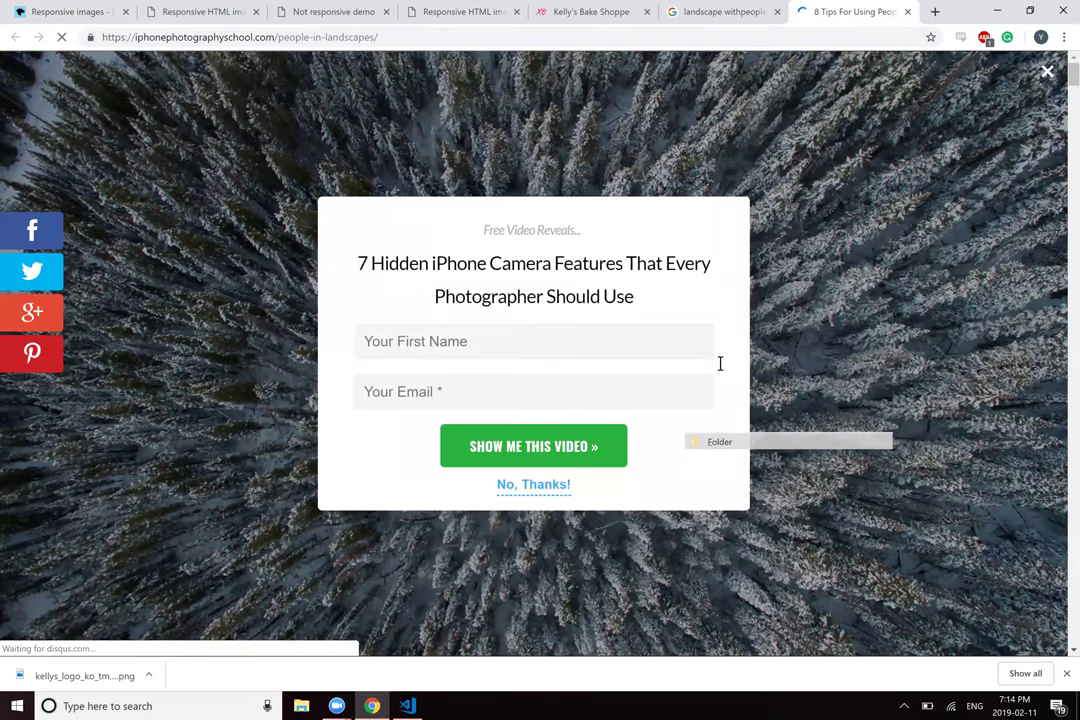
key(Escape)
Step: Copy the image address of the article's photo of a person at the end of a wooden pier and open it in a new tab
scroll(407, 438, down, 3)
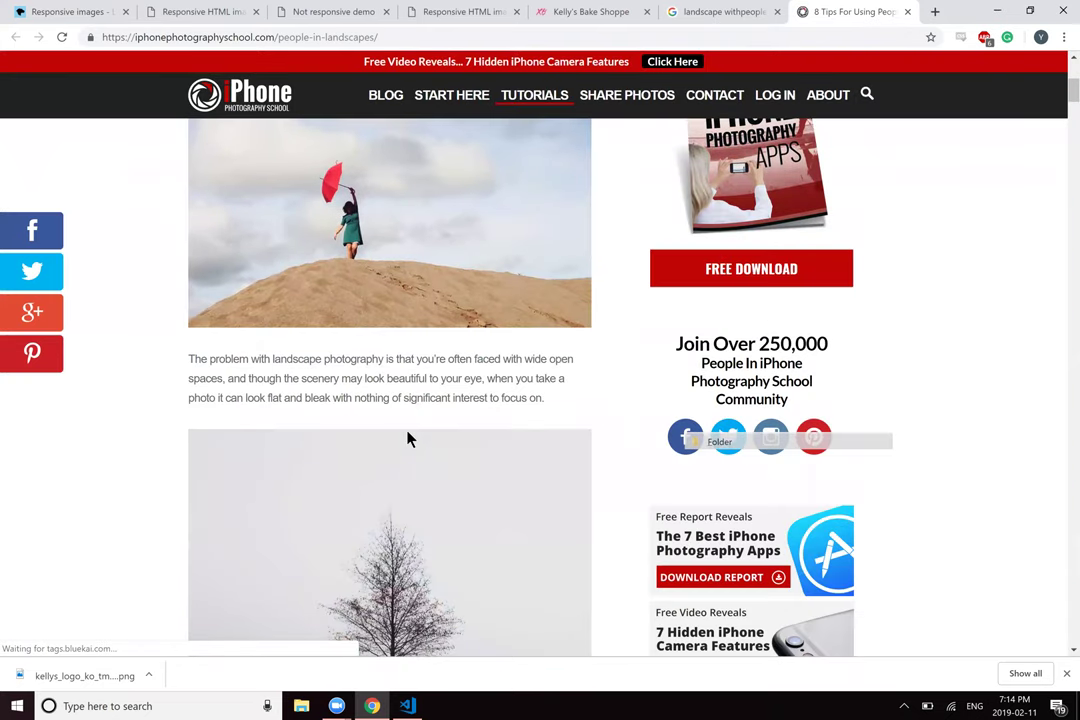
scroll(407, 438, down, 12)
scroll(407, 438, down, 10)
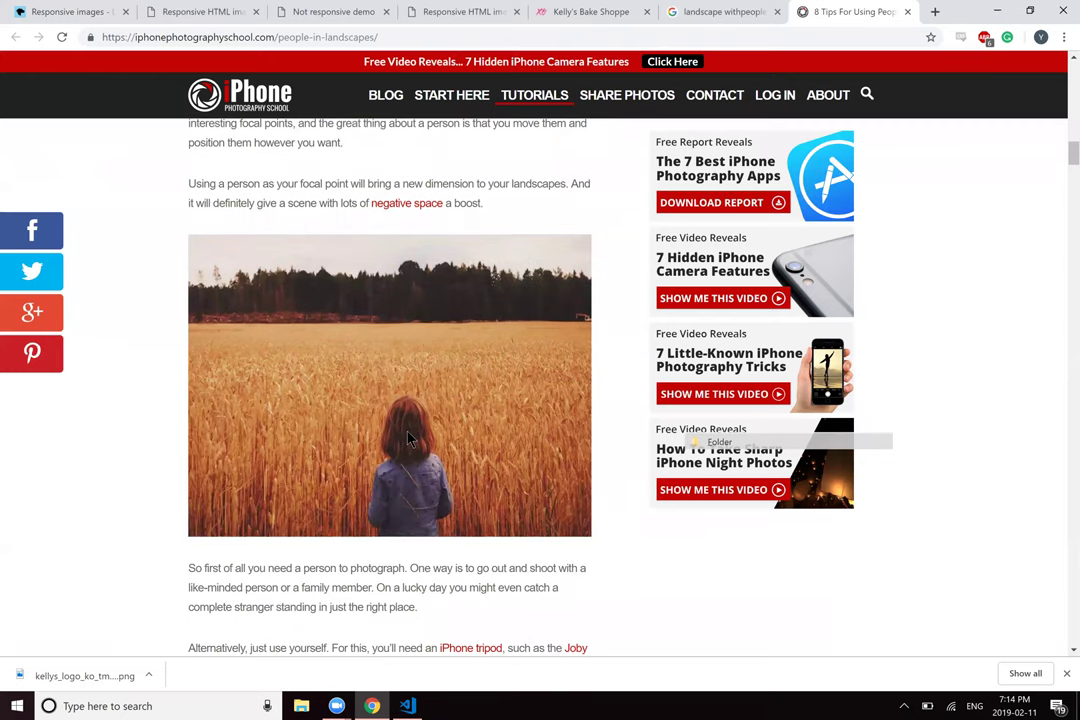
scroll(407, 438, up, 1)
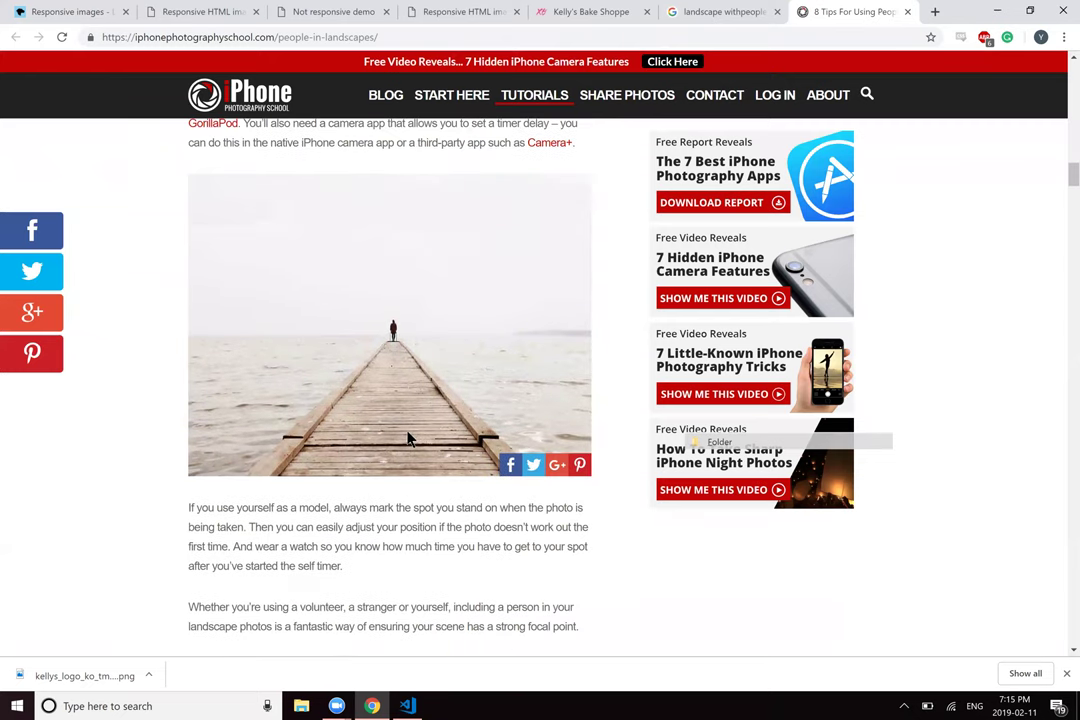
right_click(405, 366)
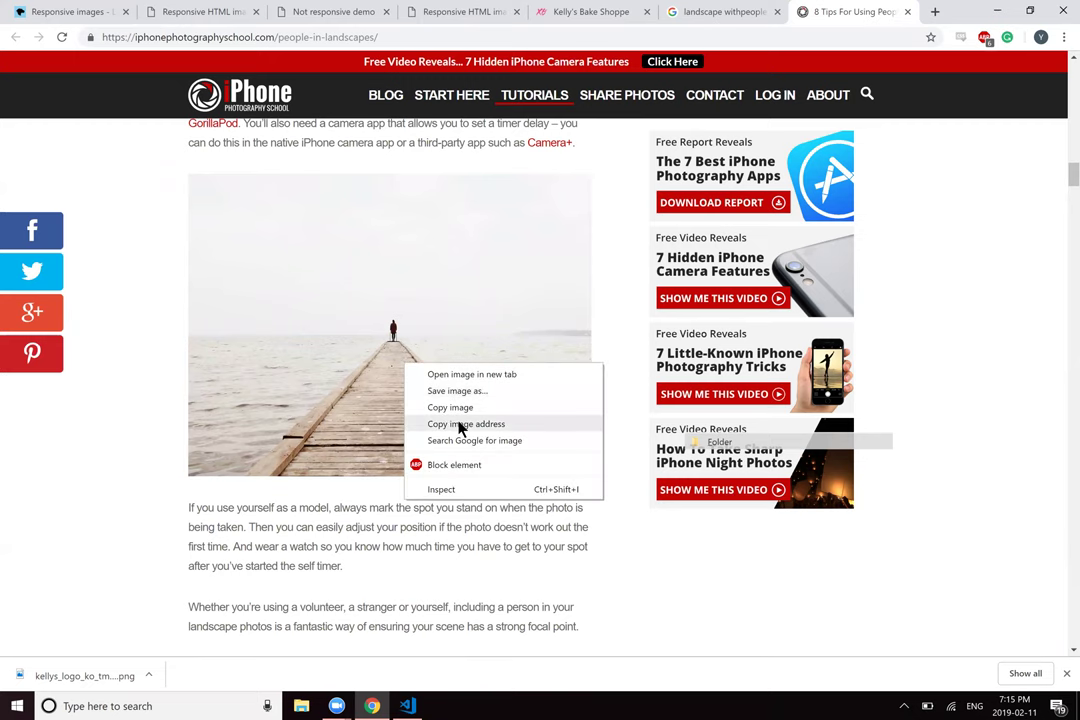
click(458, 424)
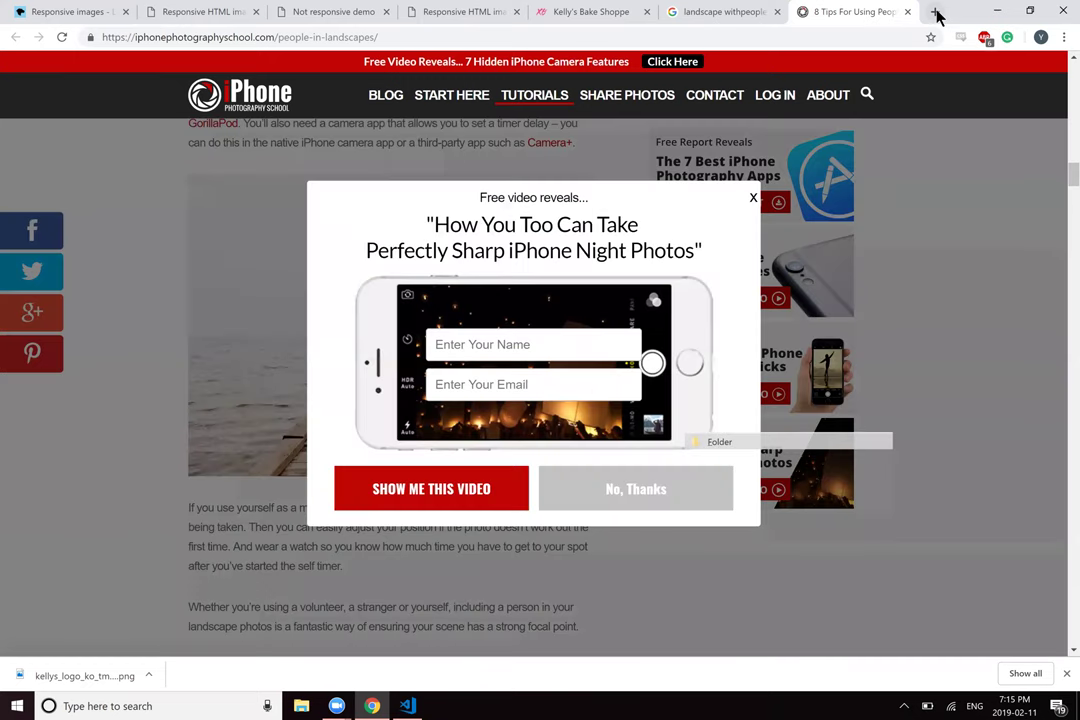
click(935, 11)
key(ctrl+v)
key(Return)
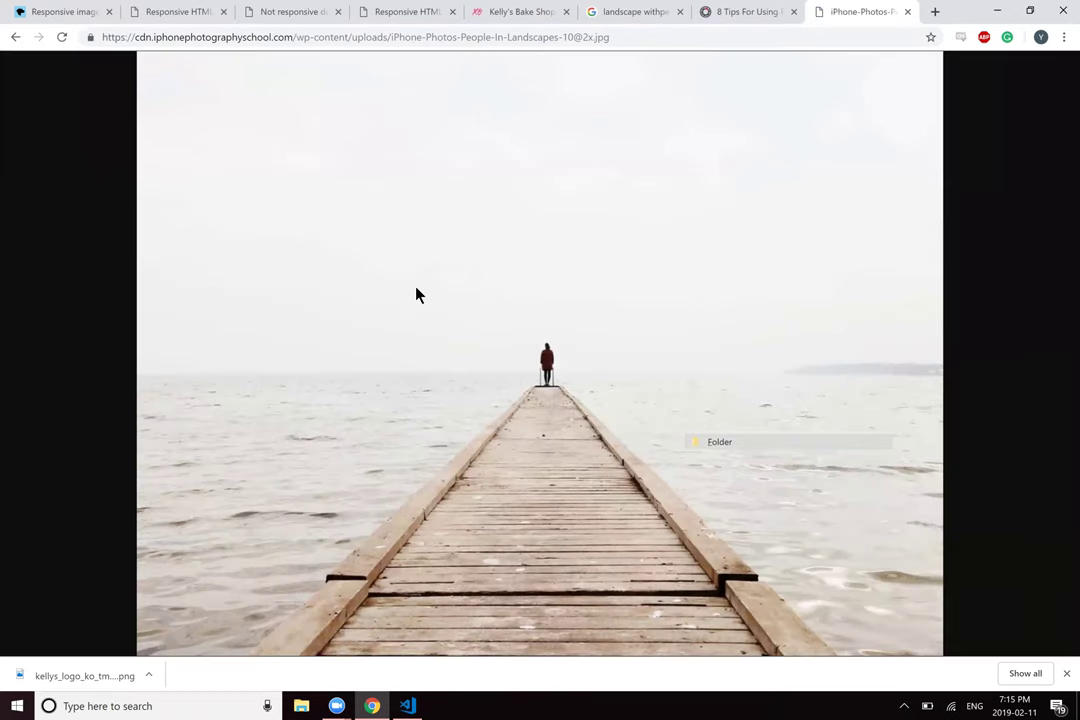
Step: Save the pier photo to the Desktop as the JPEG image iPhone-Photos-People-In-Landscapes-10@2x
right_click(418, 294)
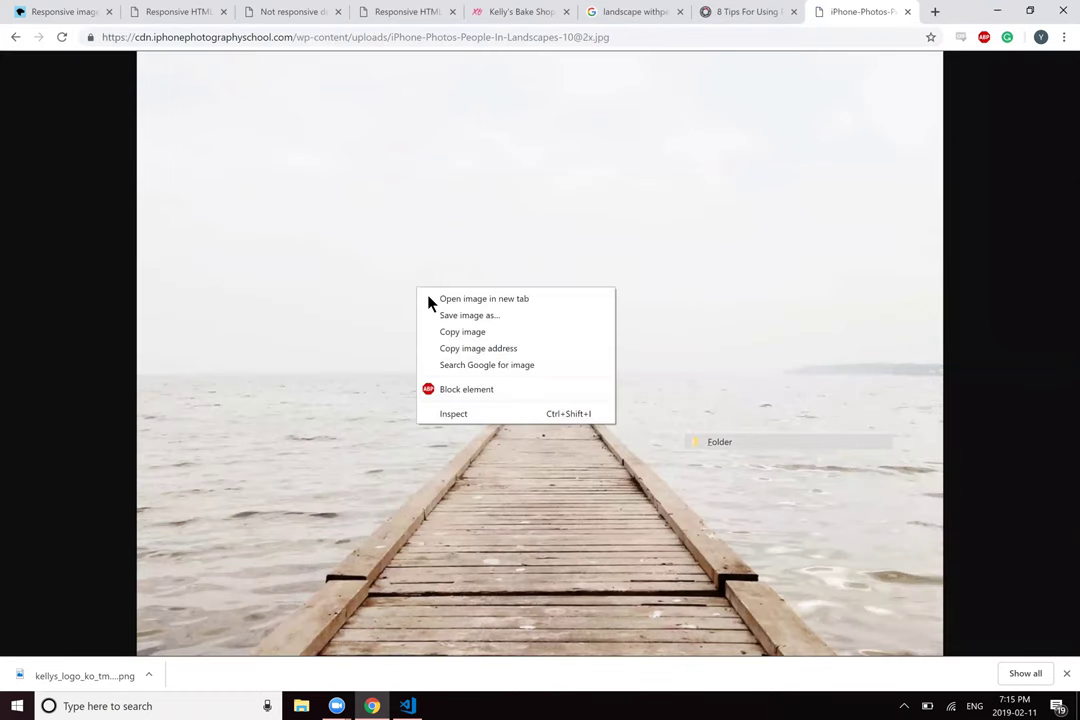
click(481, 316)
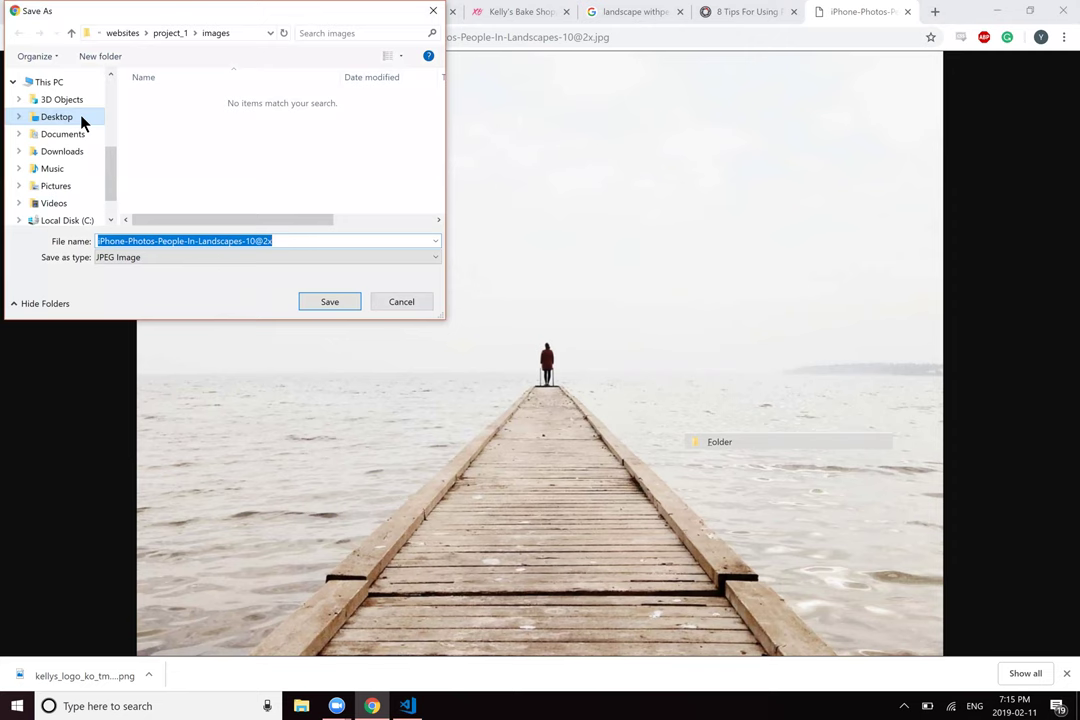
click(83, 120)
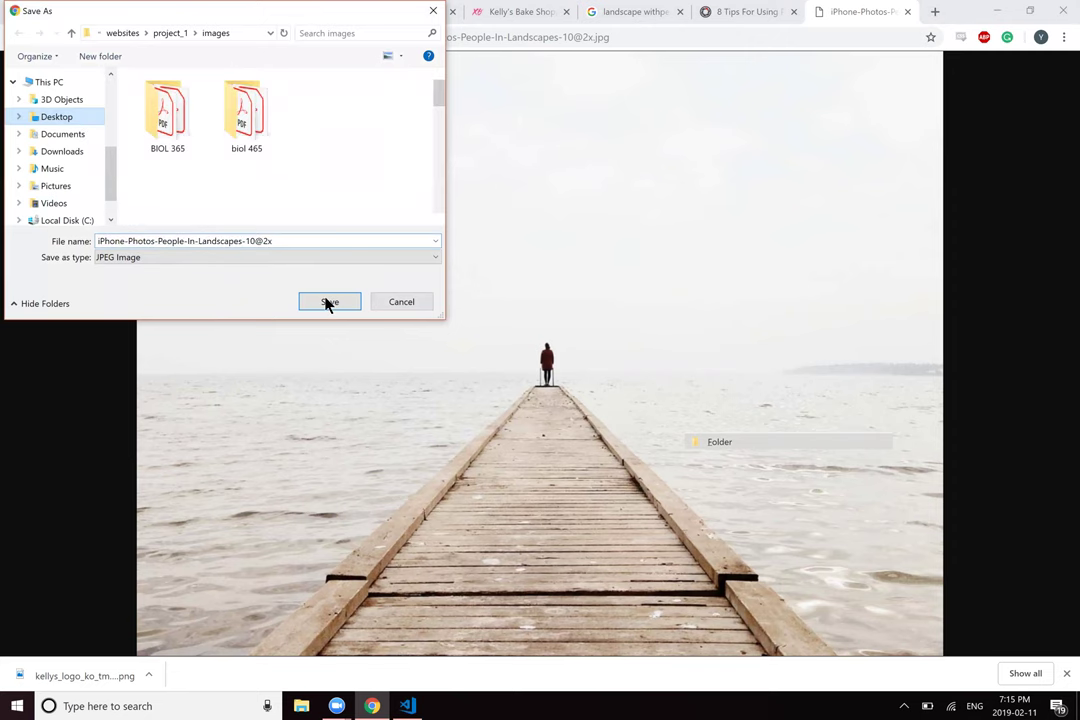
key(Escape)
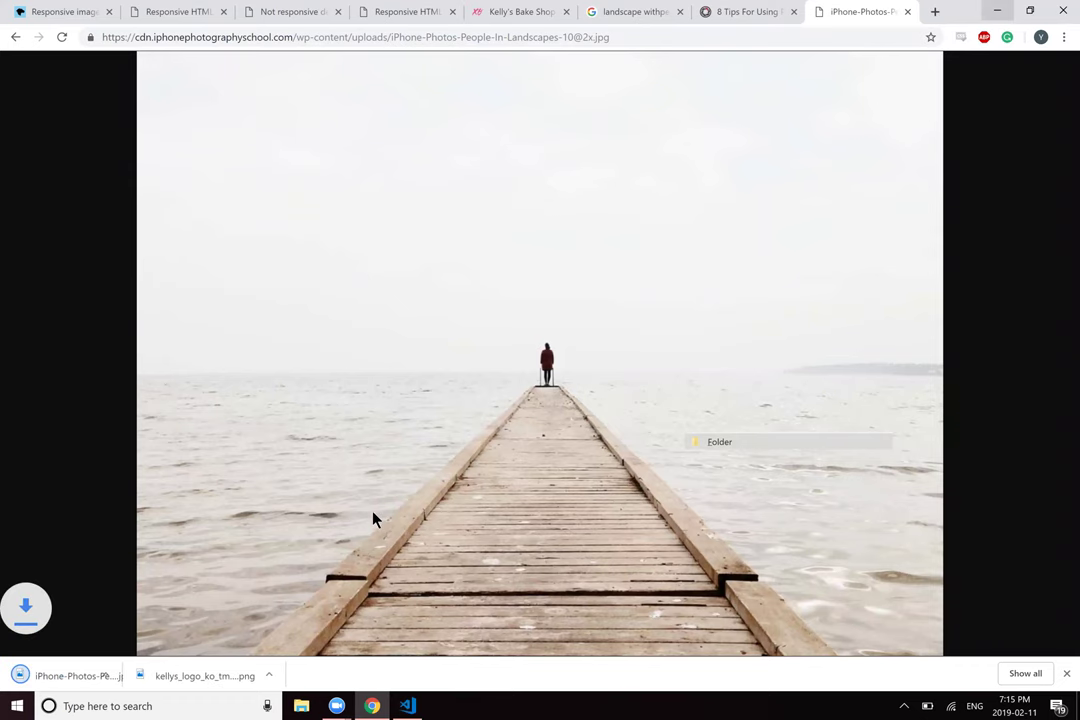
Step: Show the Desktop and rename the Vector folder to image resizing
click(995, 14)
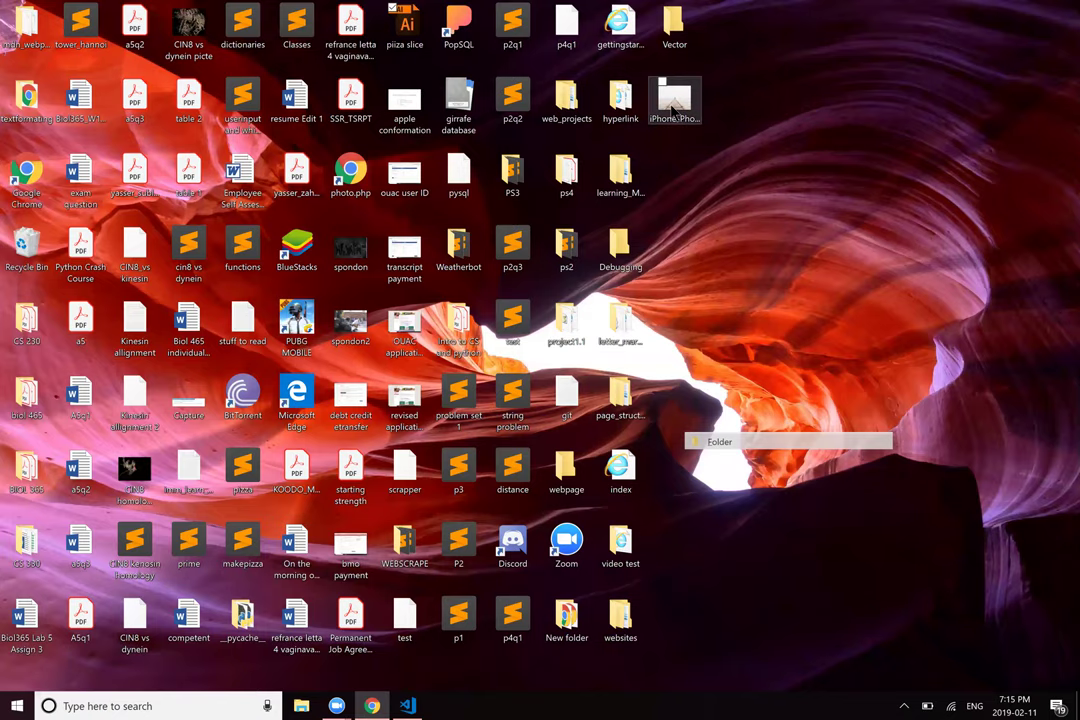
click(677, 40)
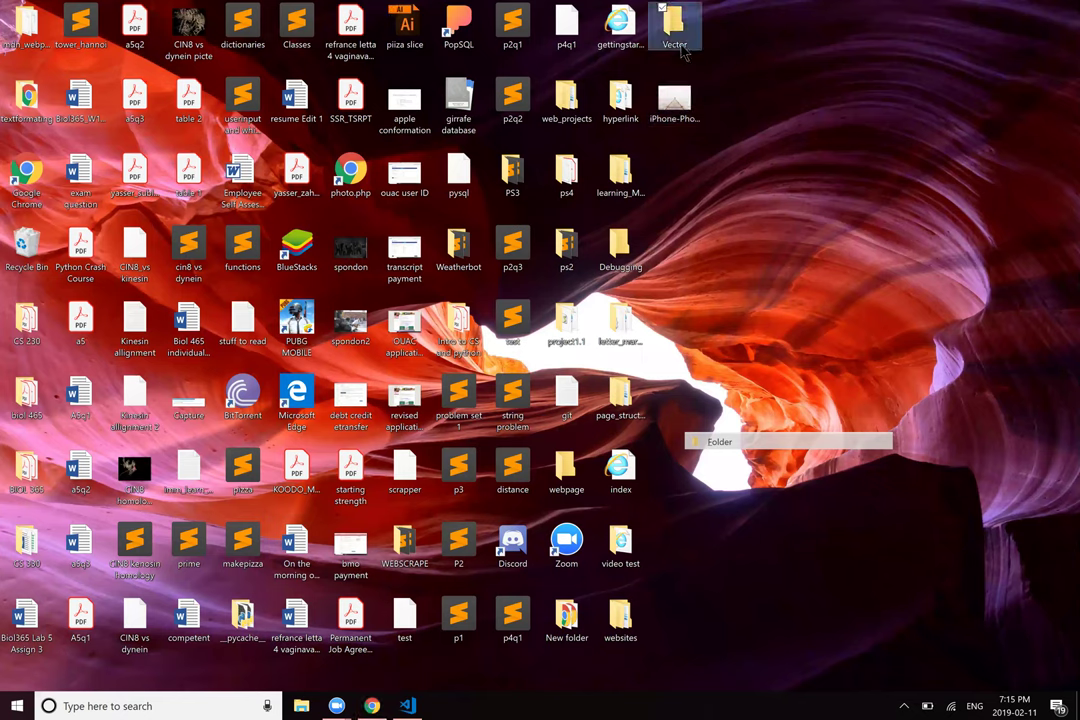
click(683, 50)
text(image)
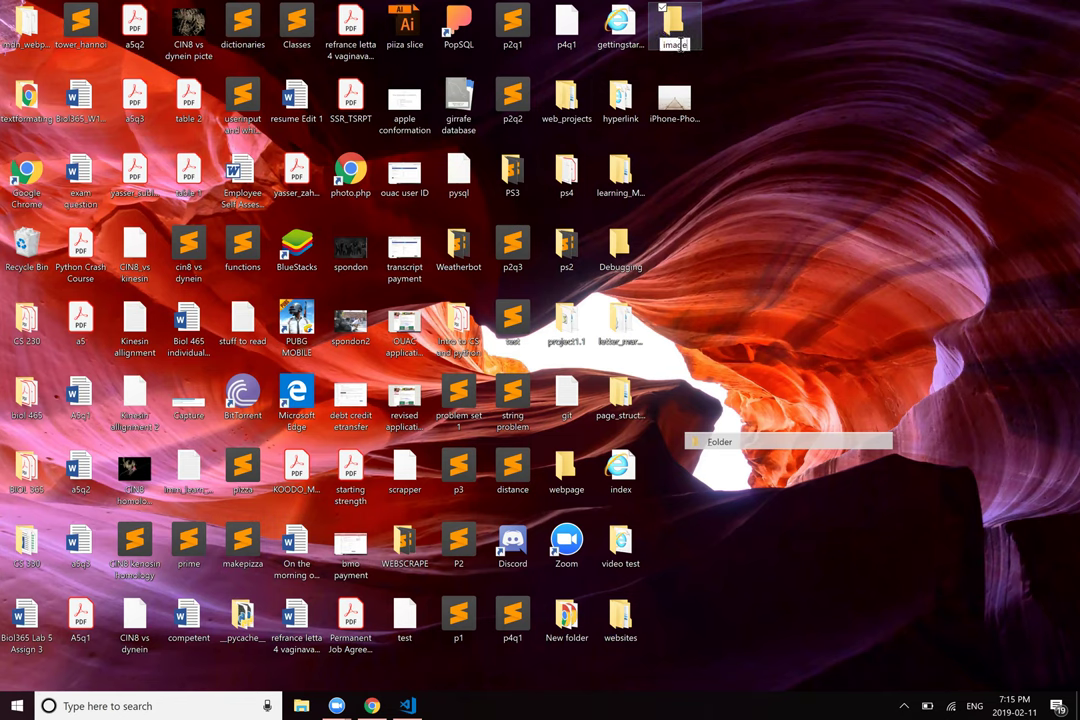
text( resizing)
key(Return)
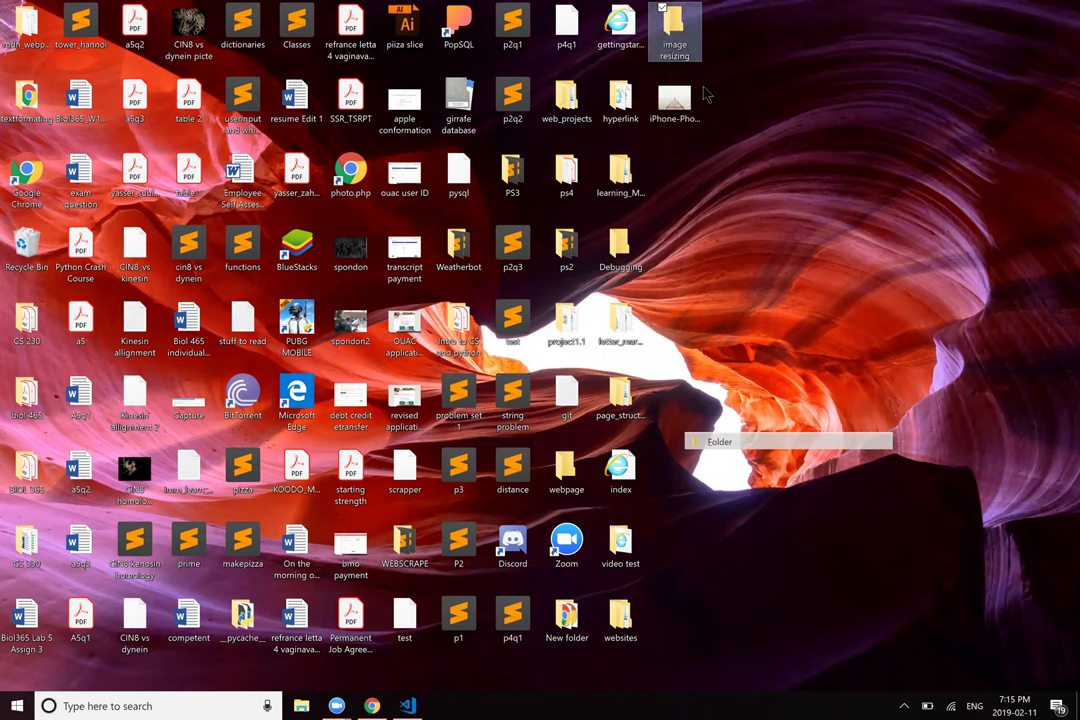
Step: Move the downloaded pier photo on the Desktop into the image resizing folder and open that folder
click(678, 98)
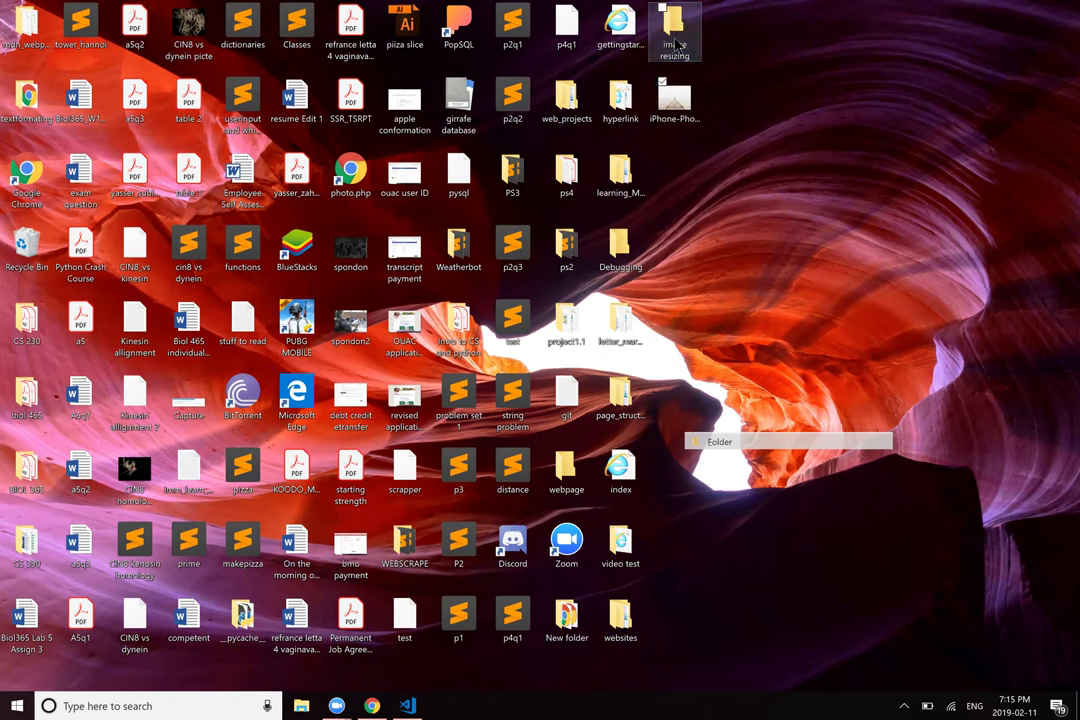
drag(678, 45, 678, 45)
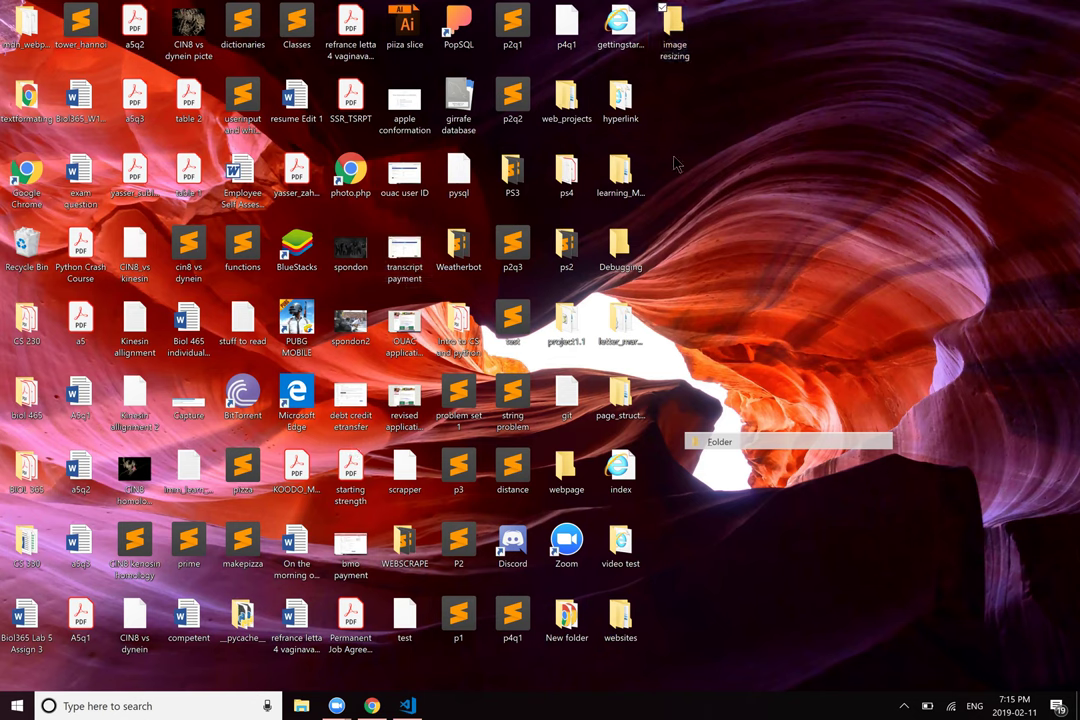
double_click(684, 37)
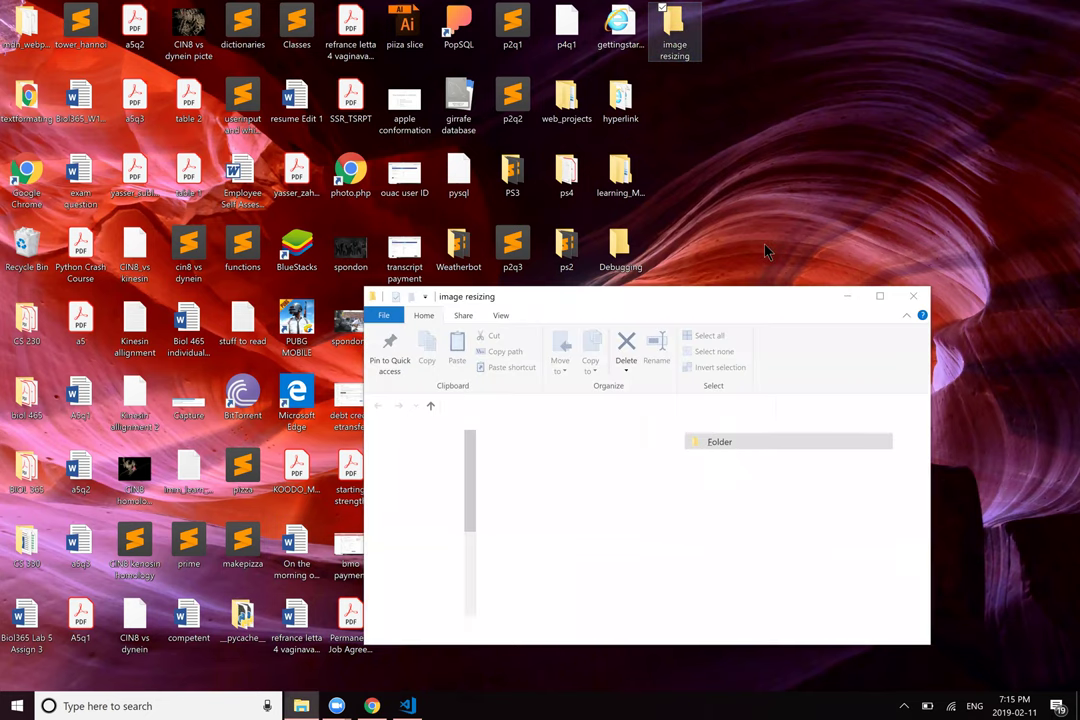
Step: Create an empty index.html in the image resizing folder from Git Bash with touch index.html, and close the terminal
right_click(624, 480)
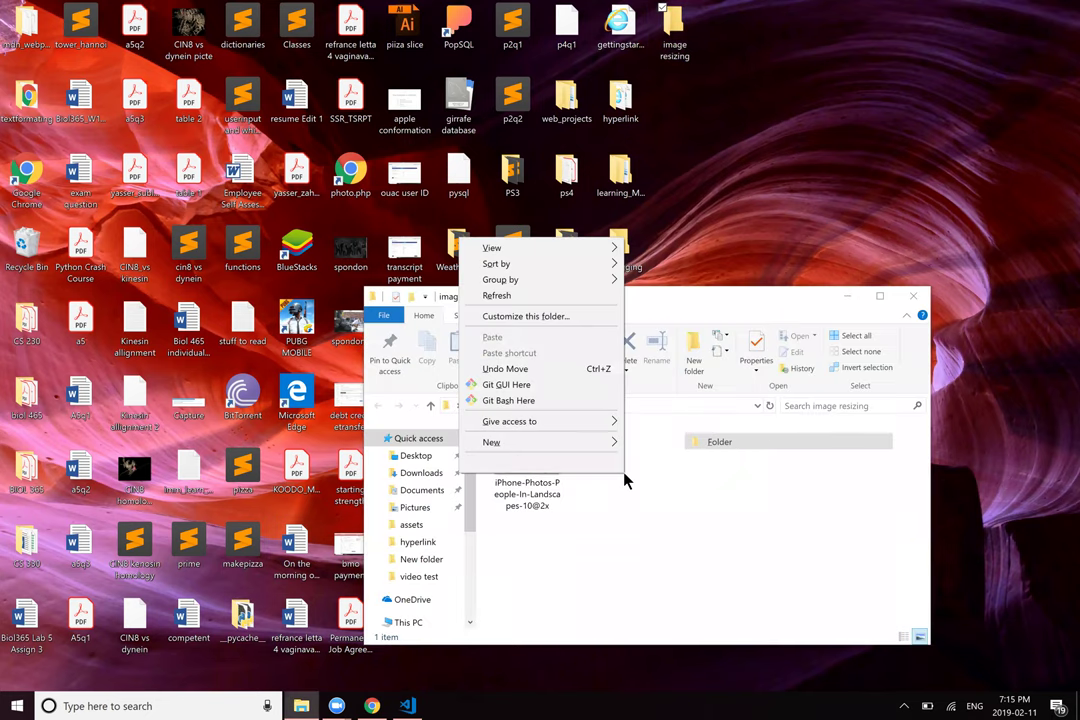
click(590, 400)
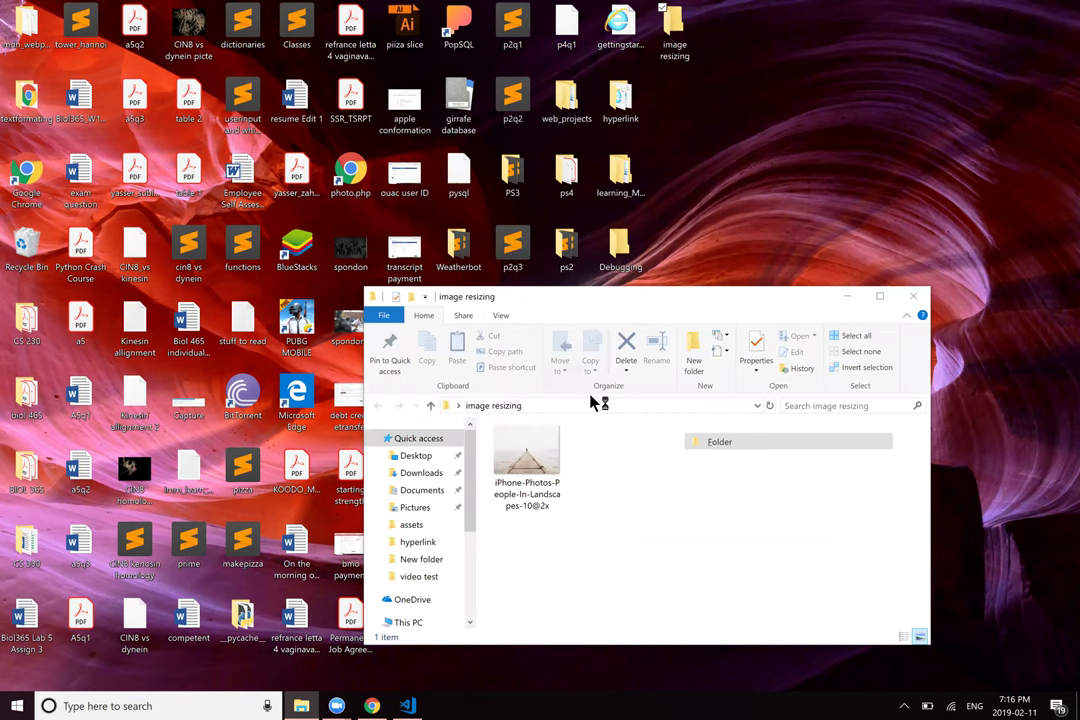
text(touch index.html)
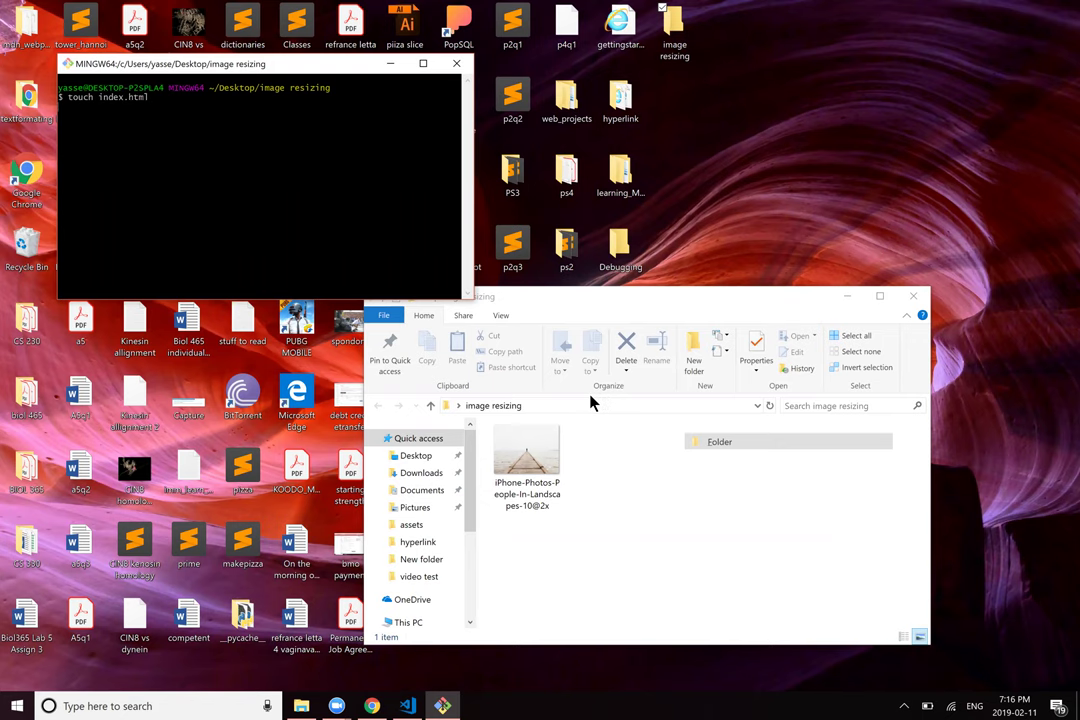
key(Return)
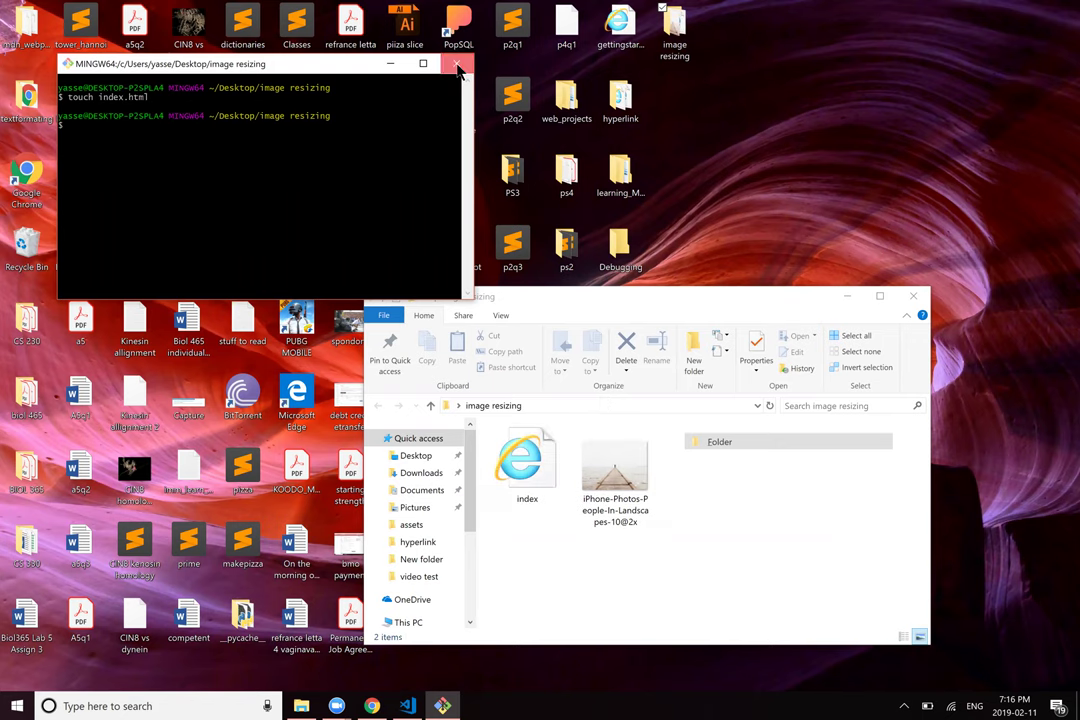
click(457, 65)
Step: Open the new index.html file in Visual Studio Code
right_click(546, 488)
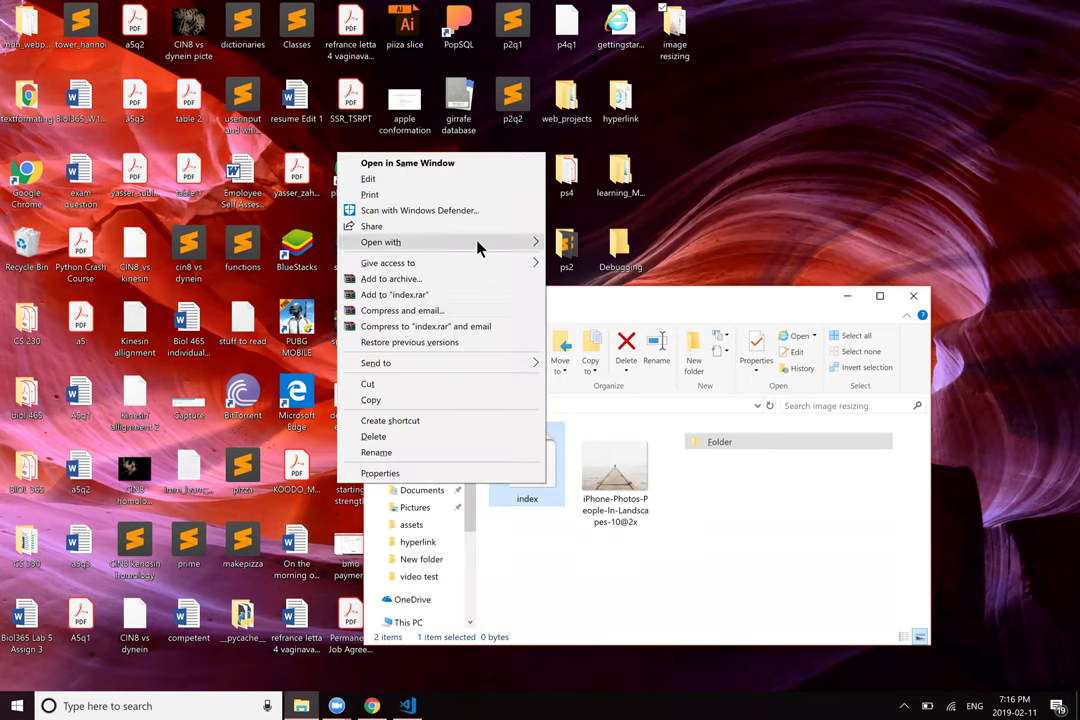
mouse_move(485, 245)
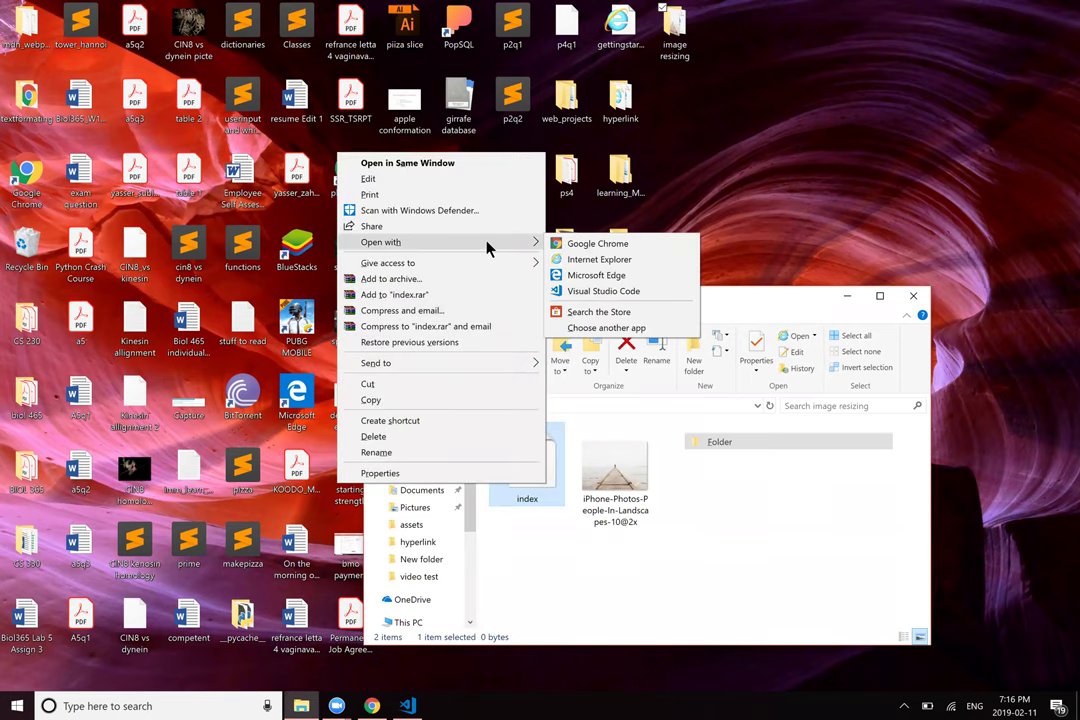
click(590, 289)
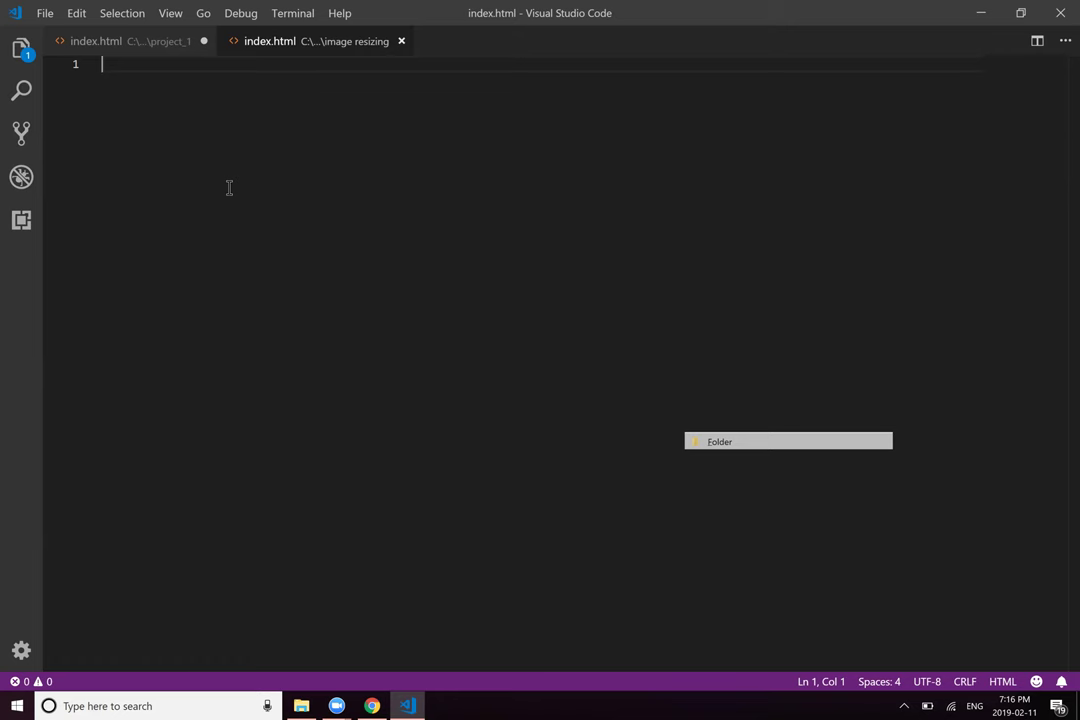
Step: Fill the empty index.html with the html:5 Emmet boilerplate
text(html)
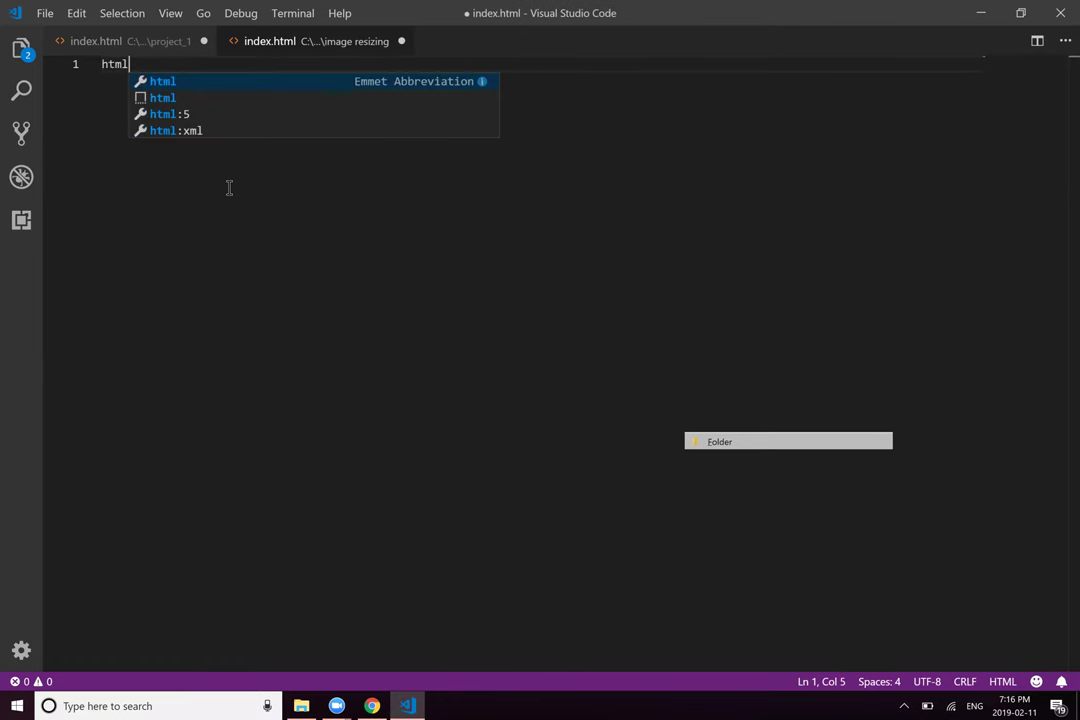
key(Tab)
key(ctrl+a)
text(html)
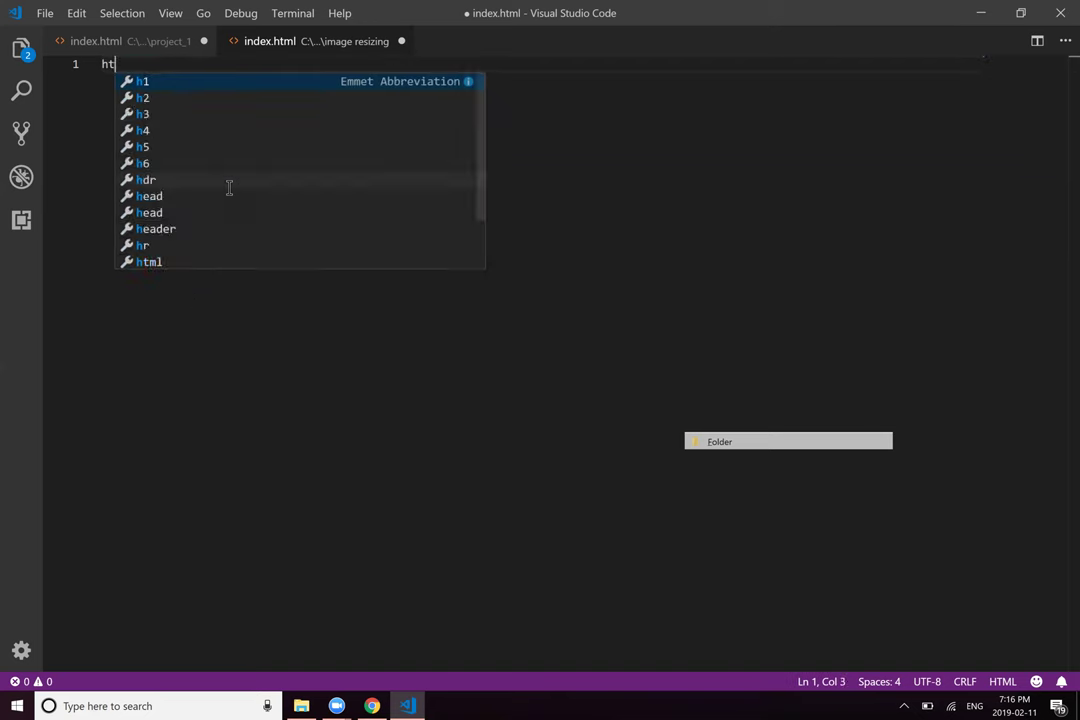
click(198, 121)
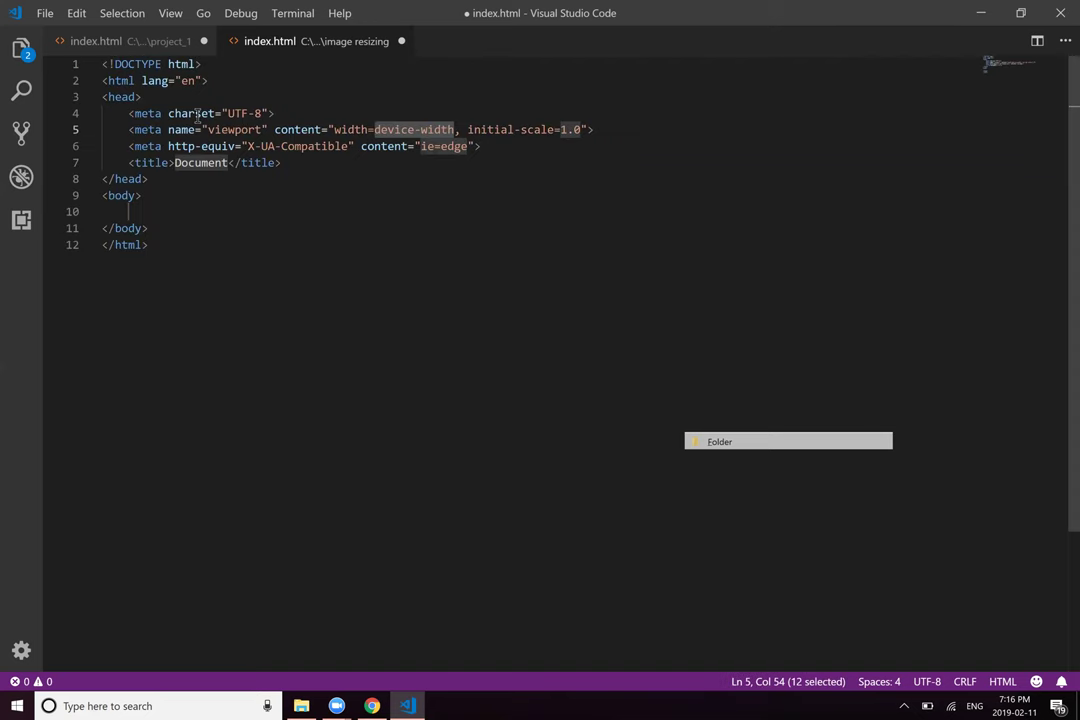
Step: Replace the page title with "lady by the lake" and begin a tag inside the body
click(228, 162)
key(BackSpace)
key(BackSpace)
key(BackSpace)
key(BackSpace)
key(BackSpace)
key(BackSpace)
key(BackSpace)
key(BackSpace)
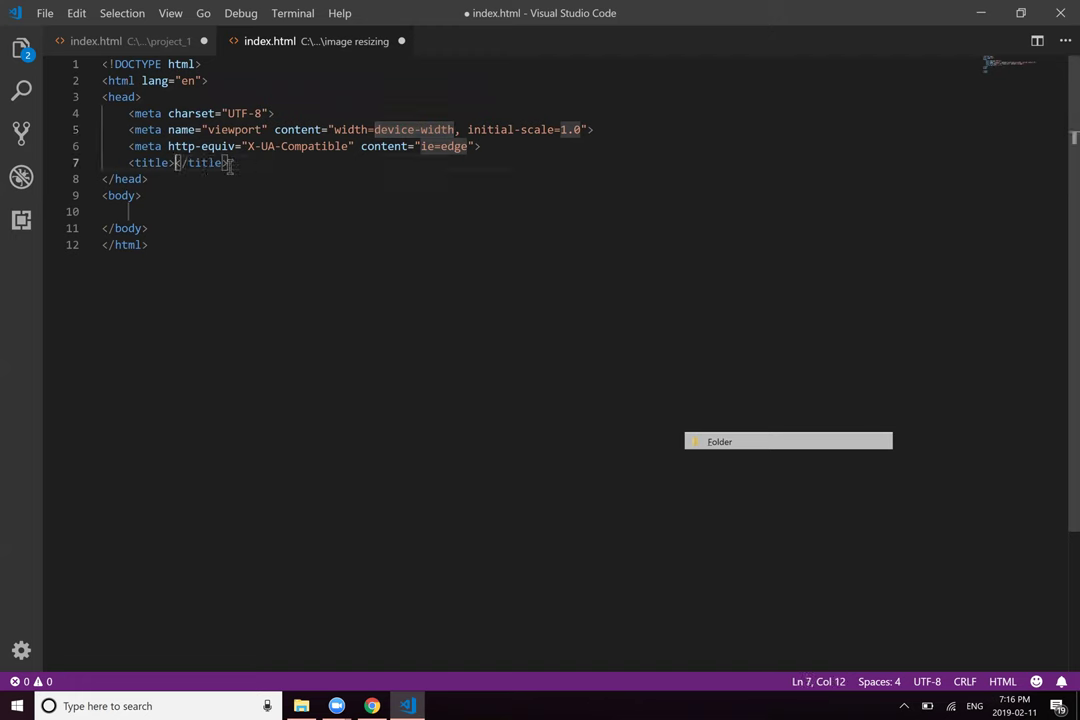
text(lady b)
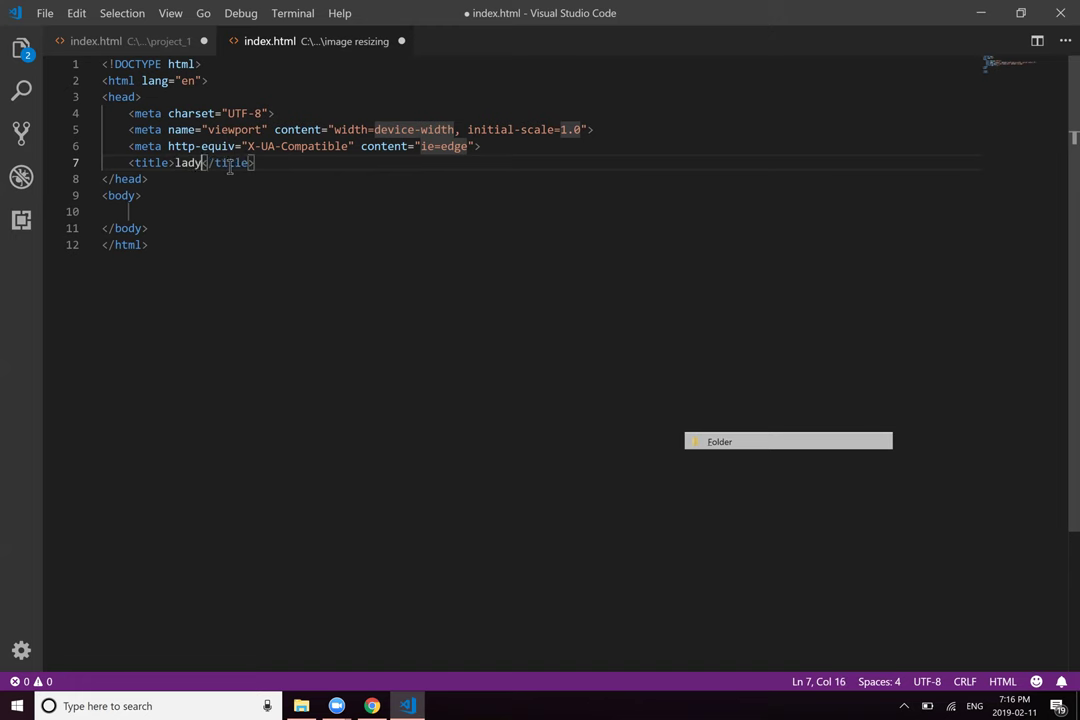
text(y the lake)
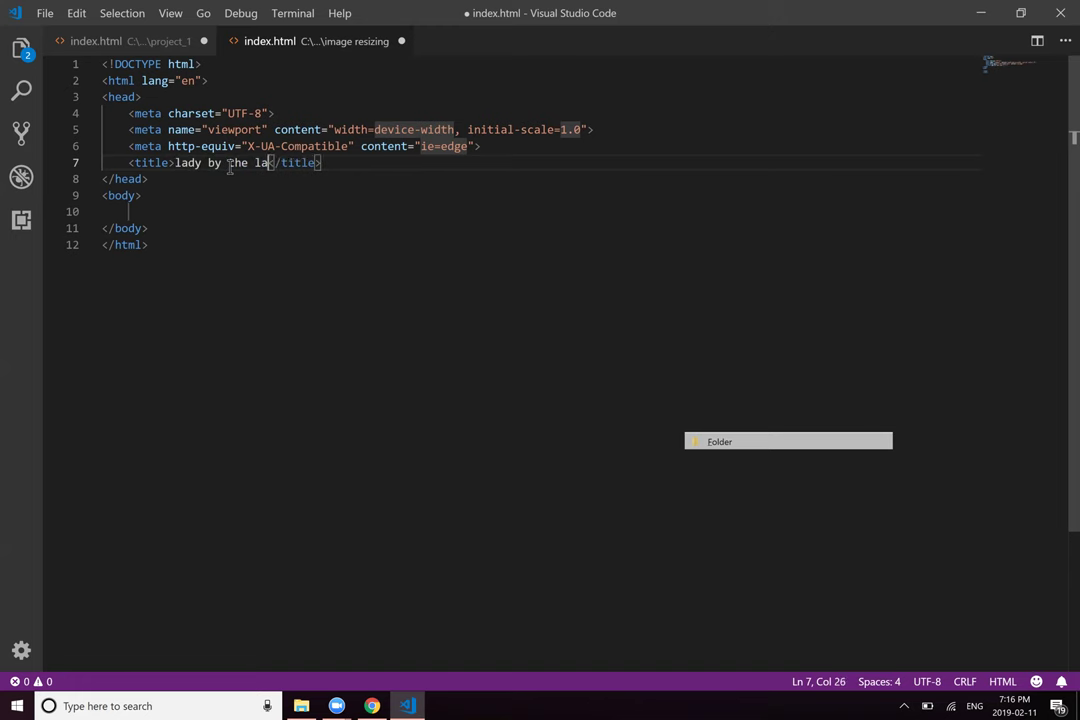
click(148, 211)
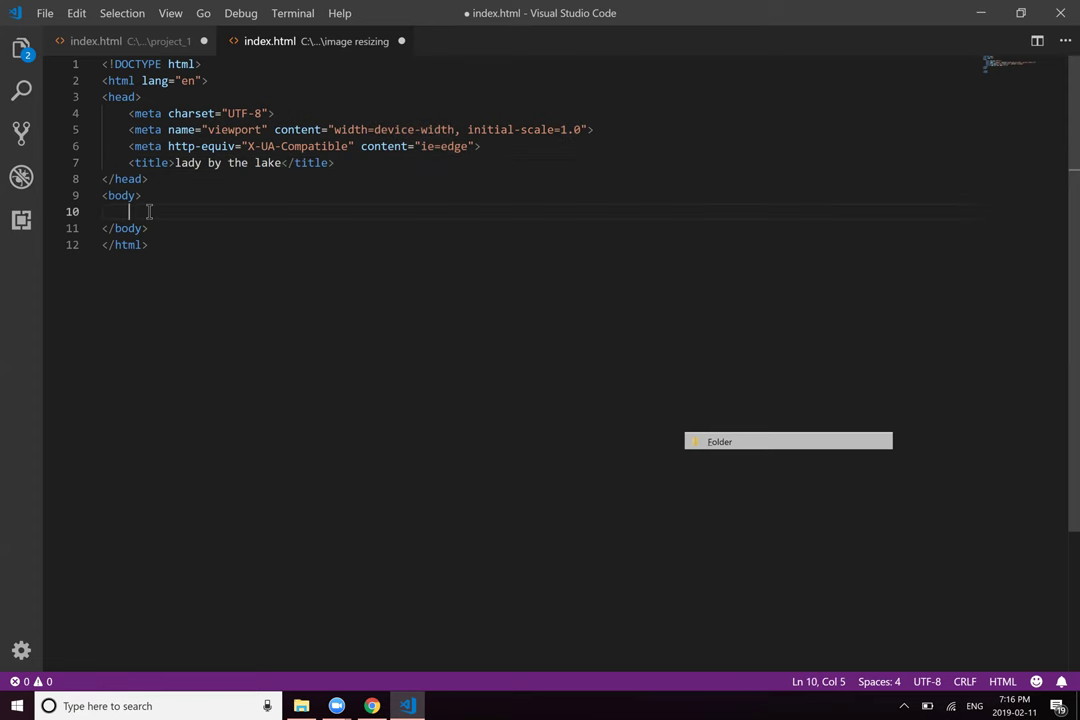
text(<)
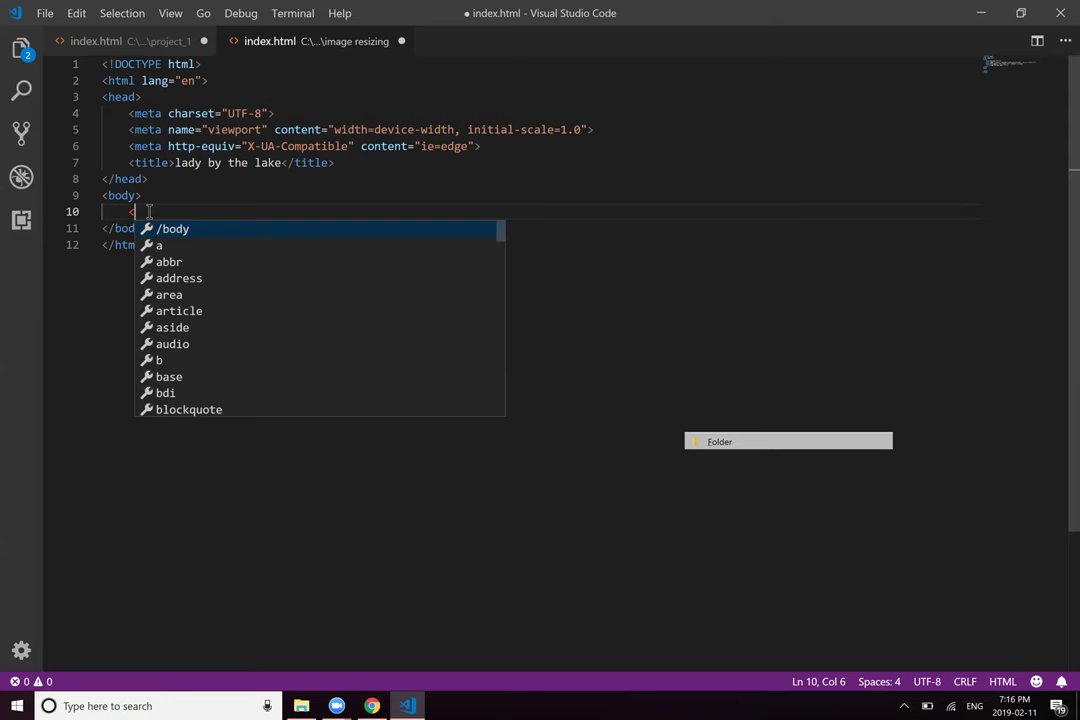
Step: Check the file properties of the pier photo in the image resizing folder
click(988, 24)
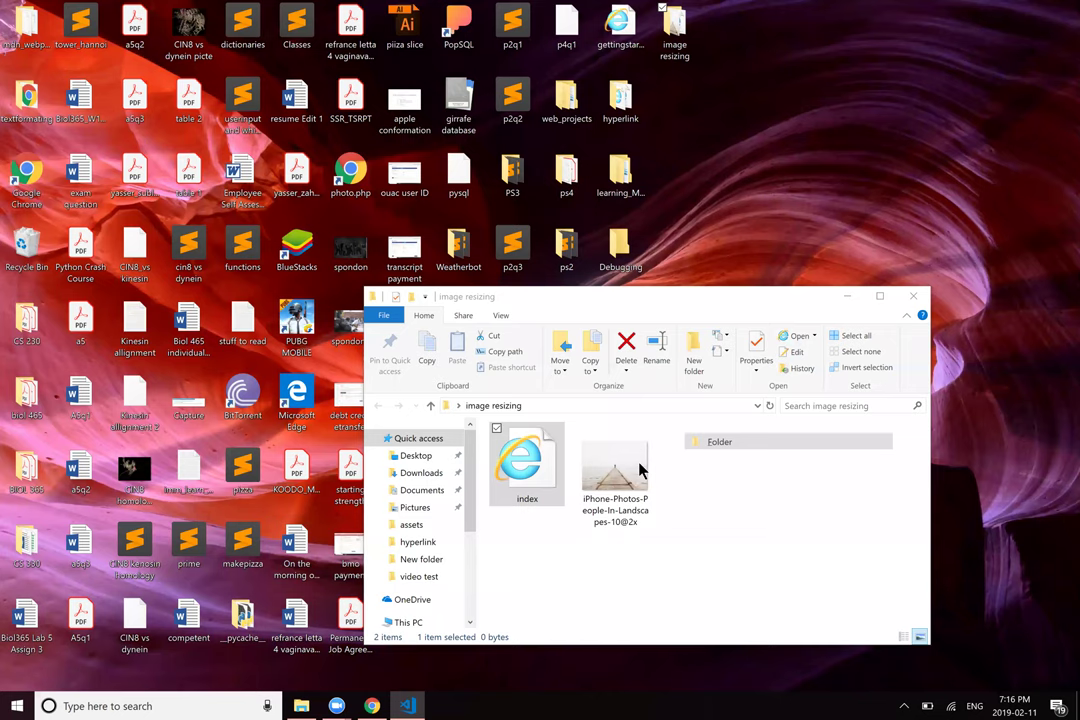
right_click(640, 466)
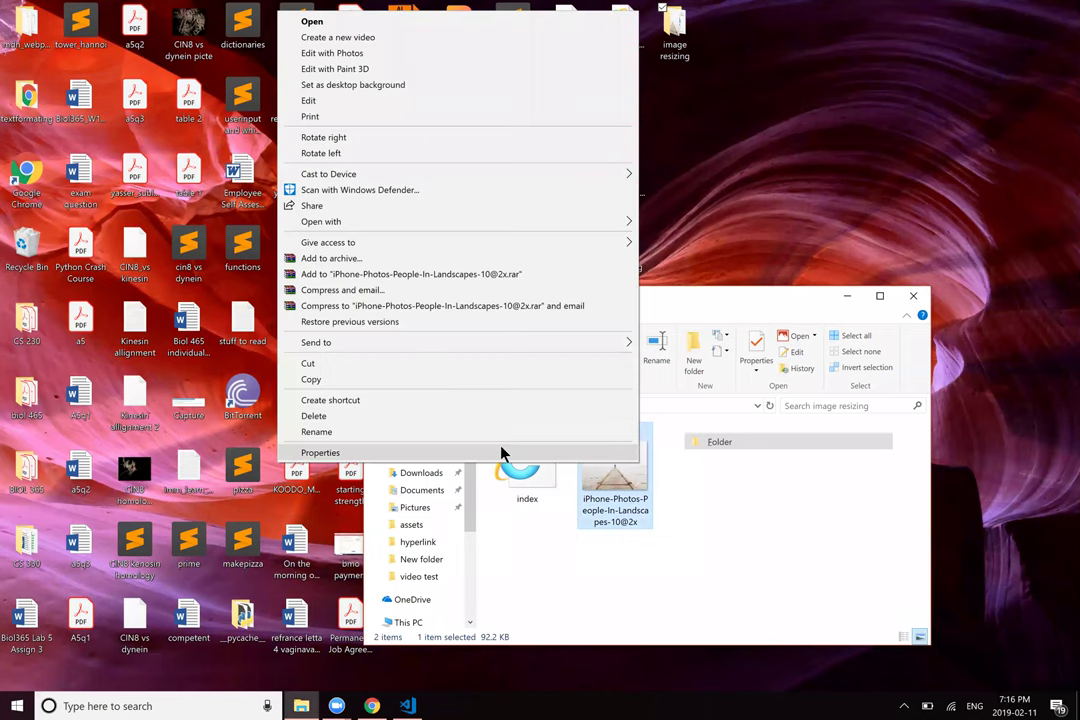
click(320, 452)
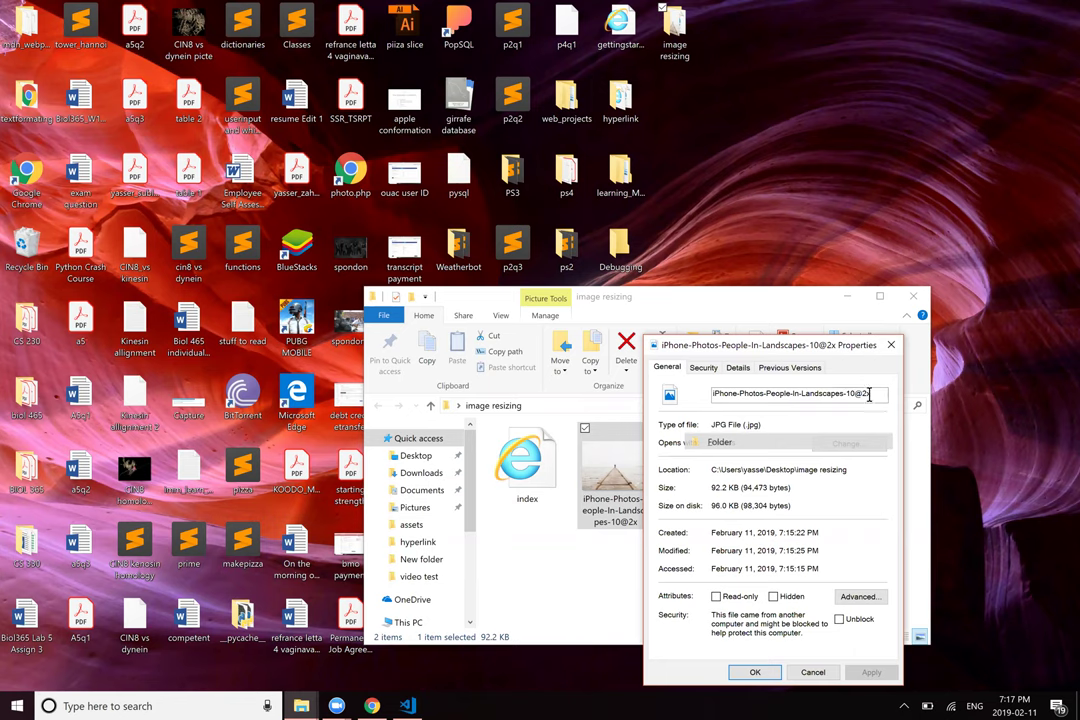
click(888, 345)
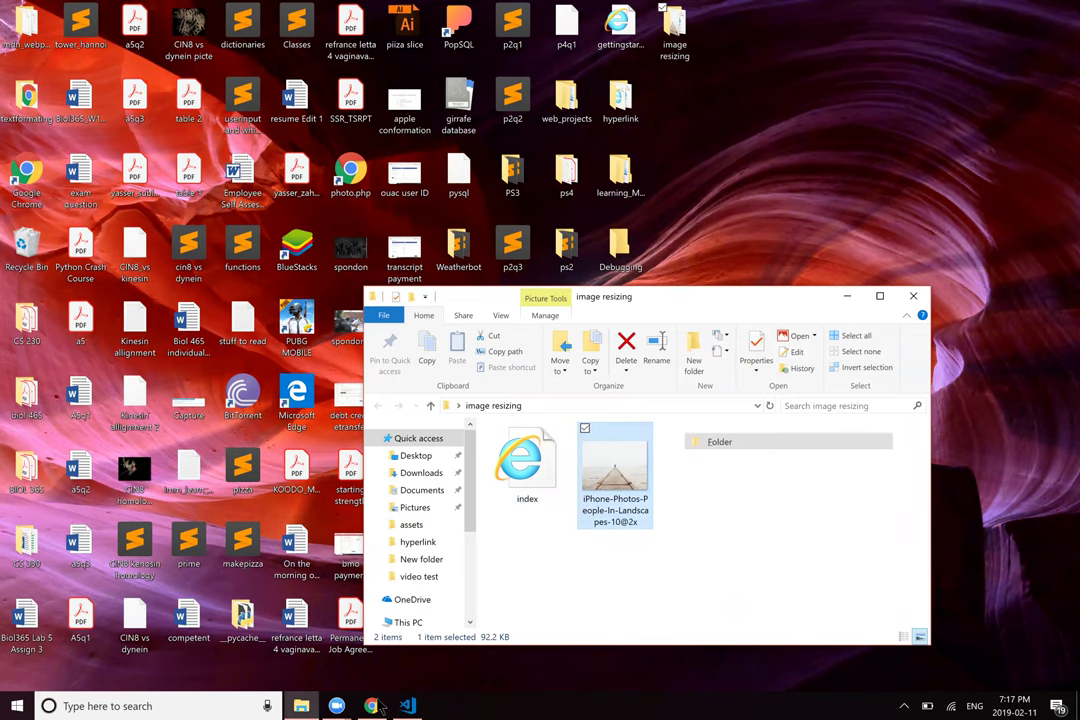
Step: Begin a picture tag in the body of index.html and look up the picture example in MDN's responsive images lesson
click(408, 705)
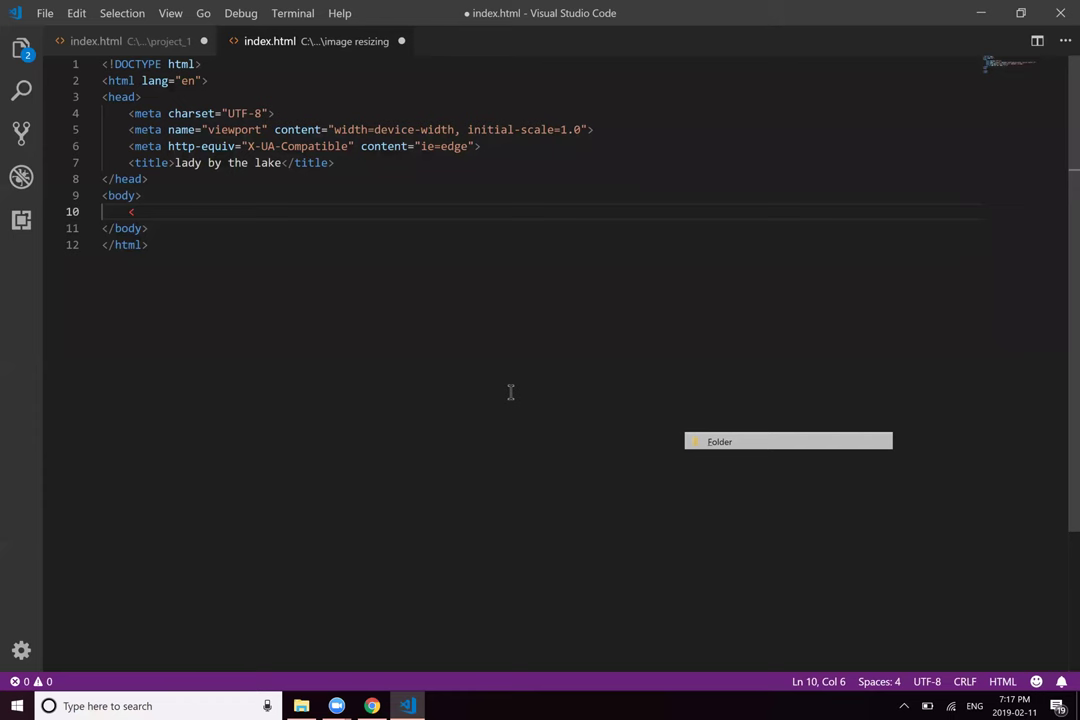
text(picture)
key(alt+Tab)
key(alt+Tab)
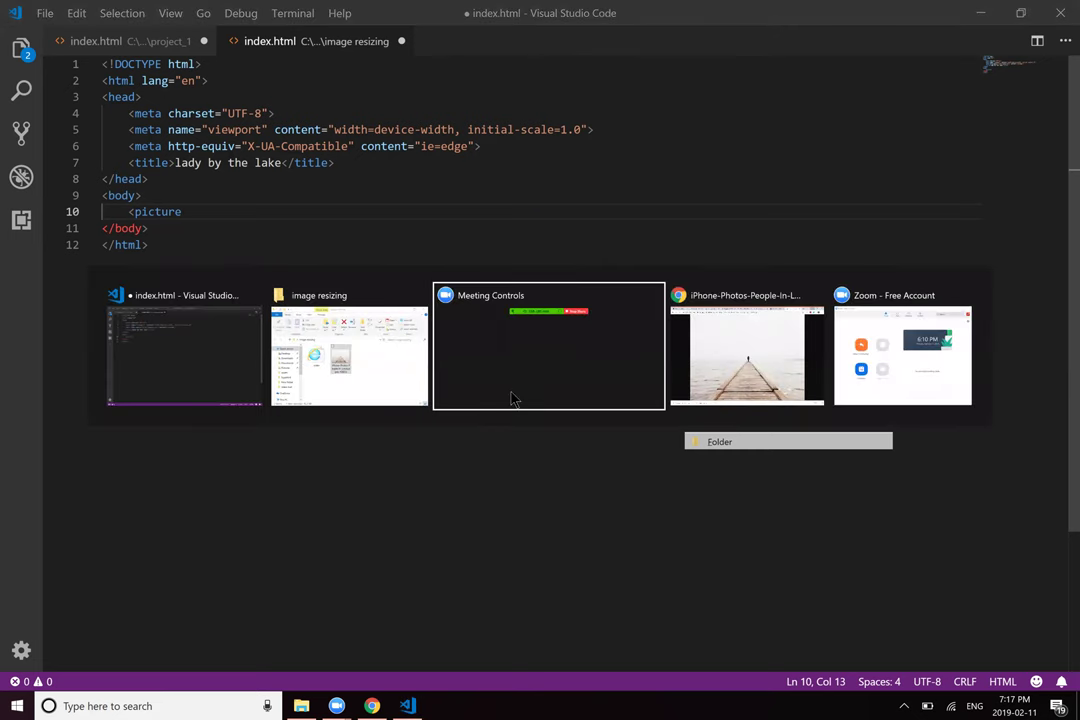
key(alt+Tab)
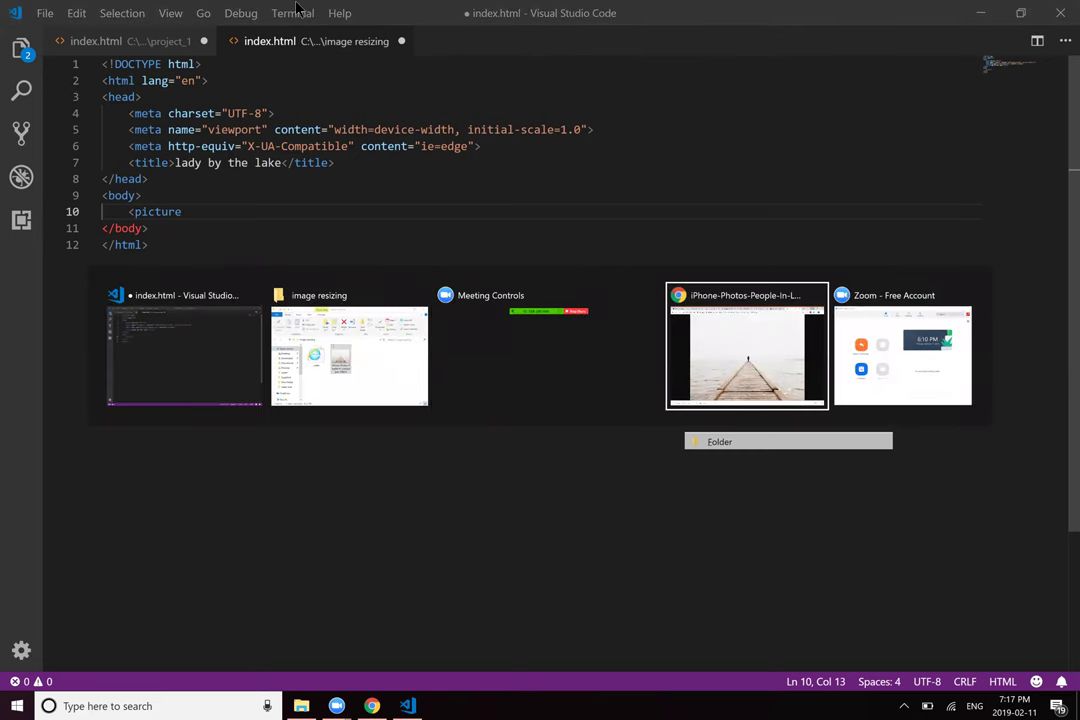
key(ctrl+Tab)
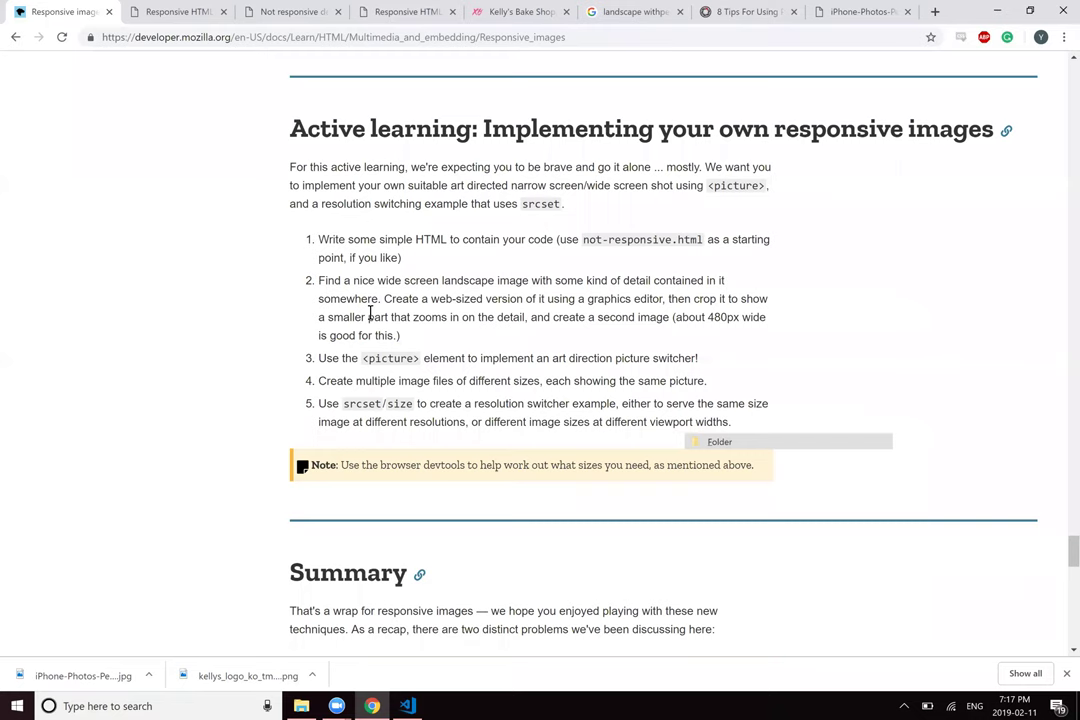
scroll(370, 313, up, 1)
scroll(370, 313, up, 2)
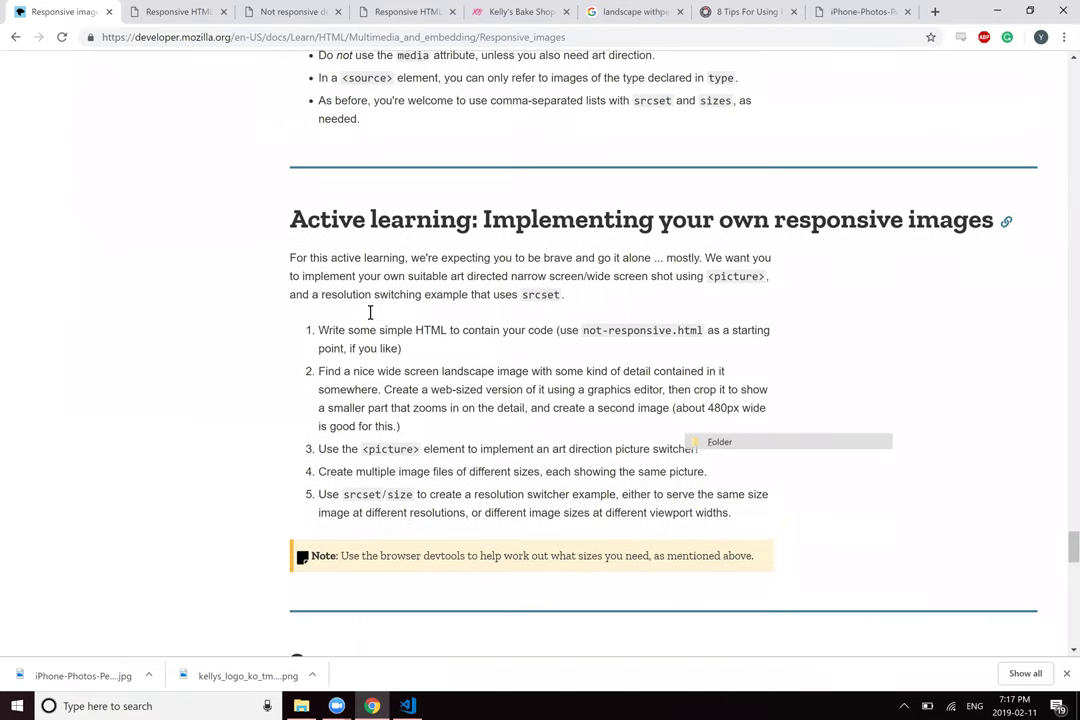
scroll(370, 313, up, 4)
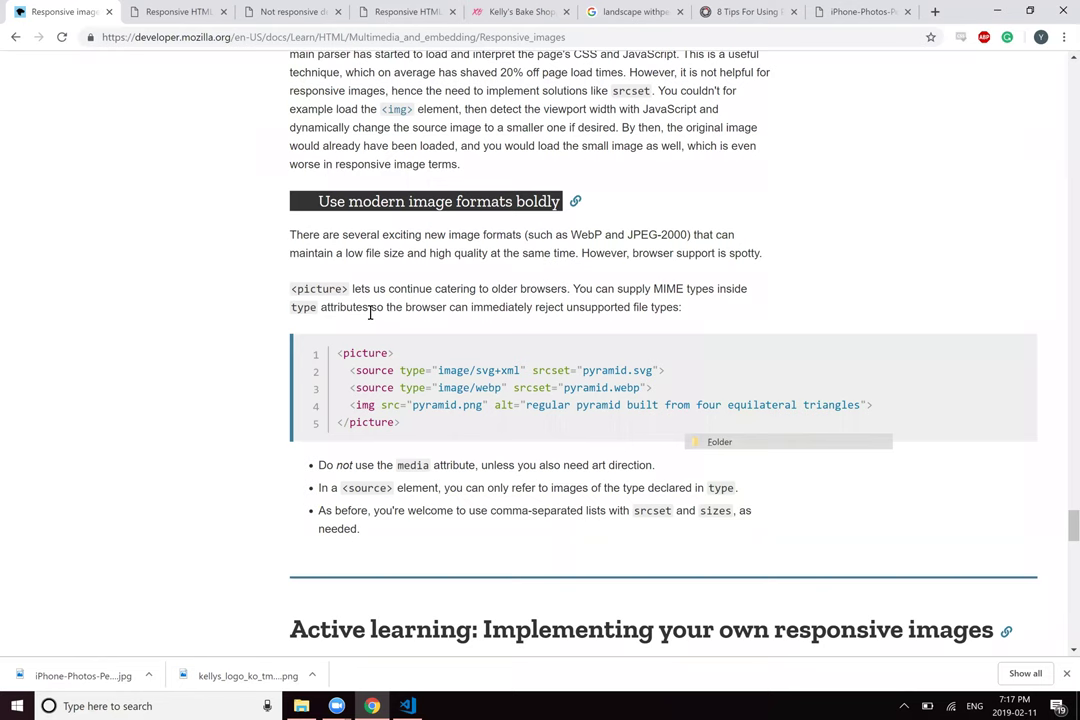
Step: Complete the picture element in index.html with its closing tag and an indented blank line inside, consulting the MDN example
key(alt+Tab)
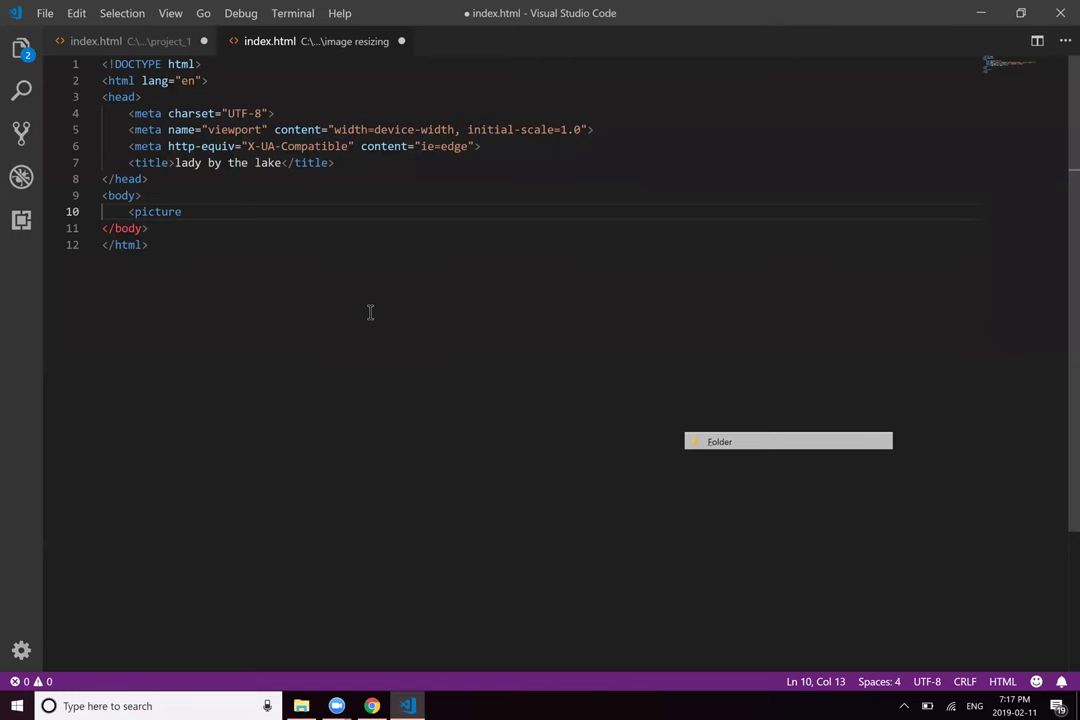
text(>)
key(alt+Tab)
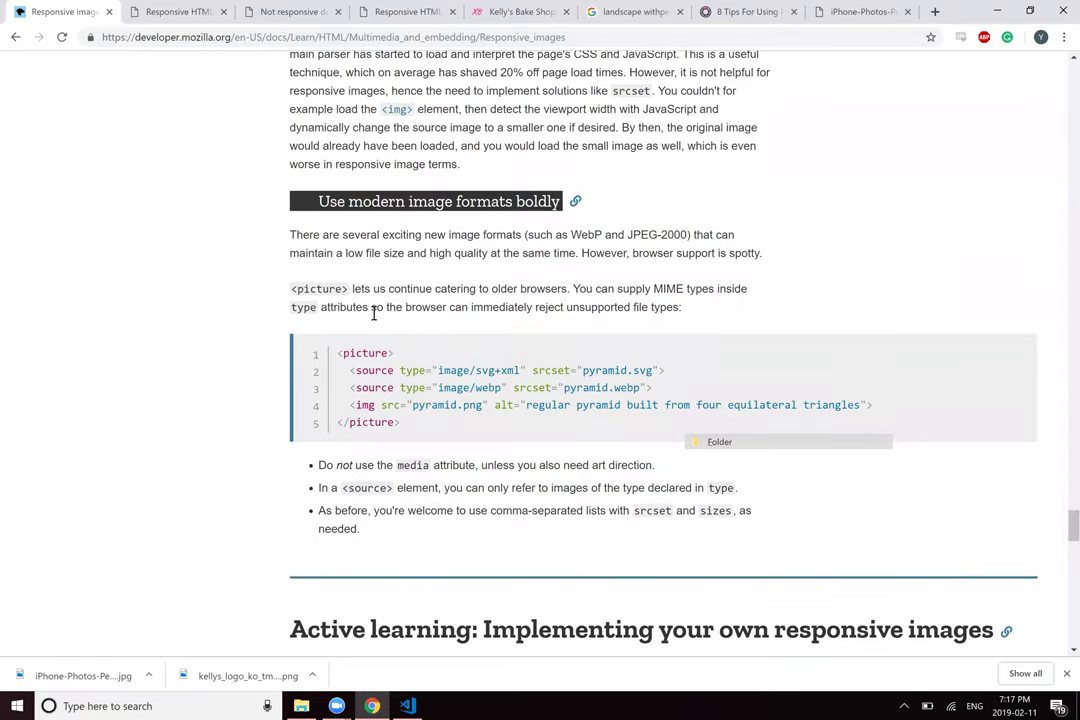
key(alt+Tab)
key(Return)
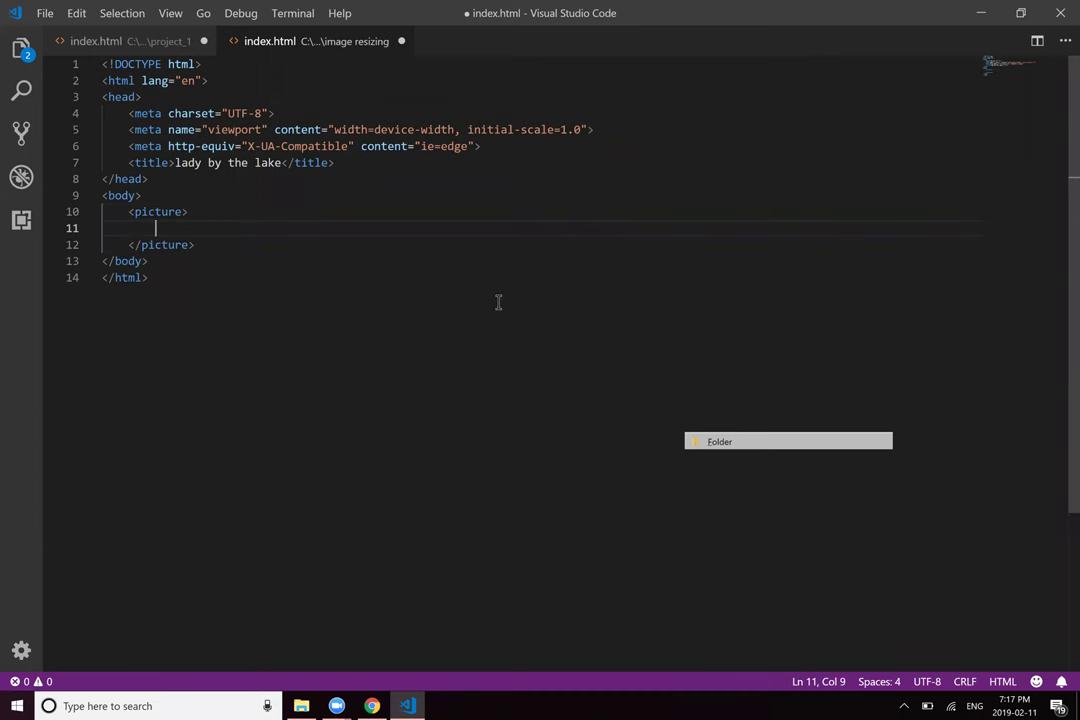
Step: Insert a source tag on the blank line inside the picture element, following the MDN example
key(alt+Tab)
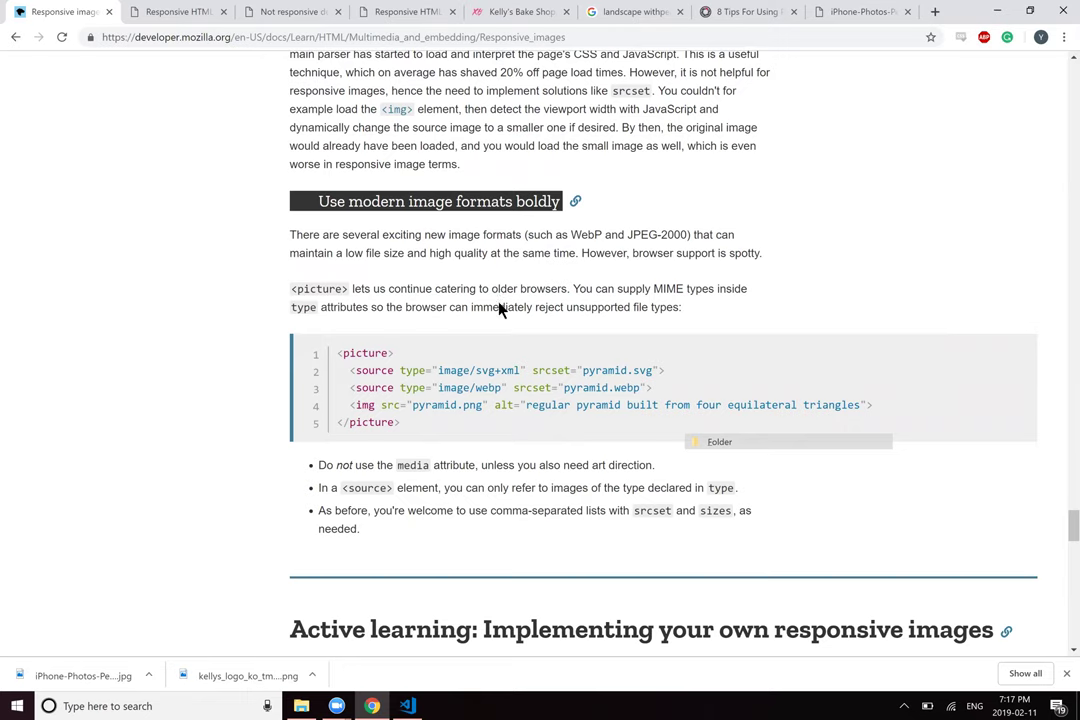
key(alt+Tab)
text(source)
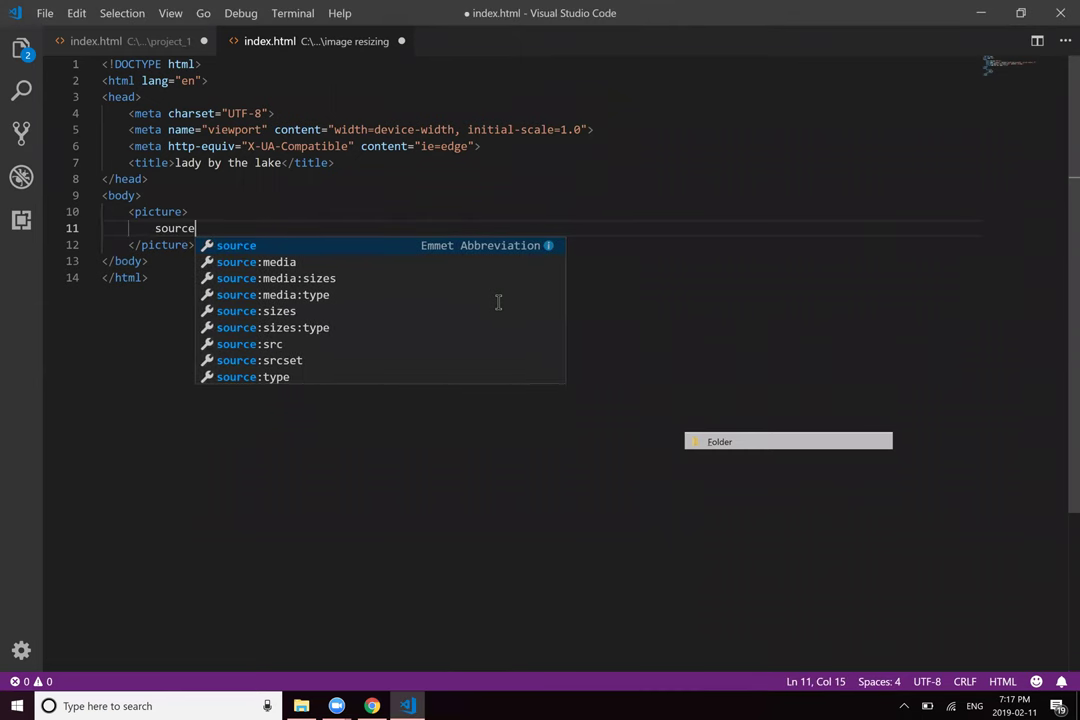
key(Tab)
key(Left)
key(Right)
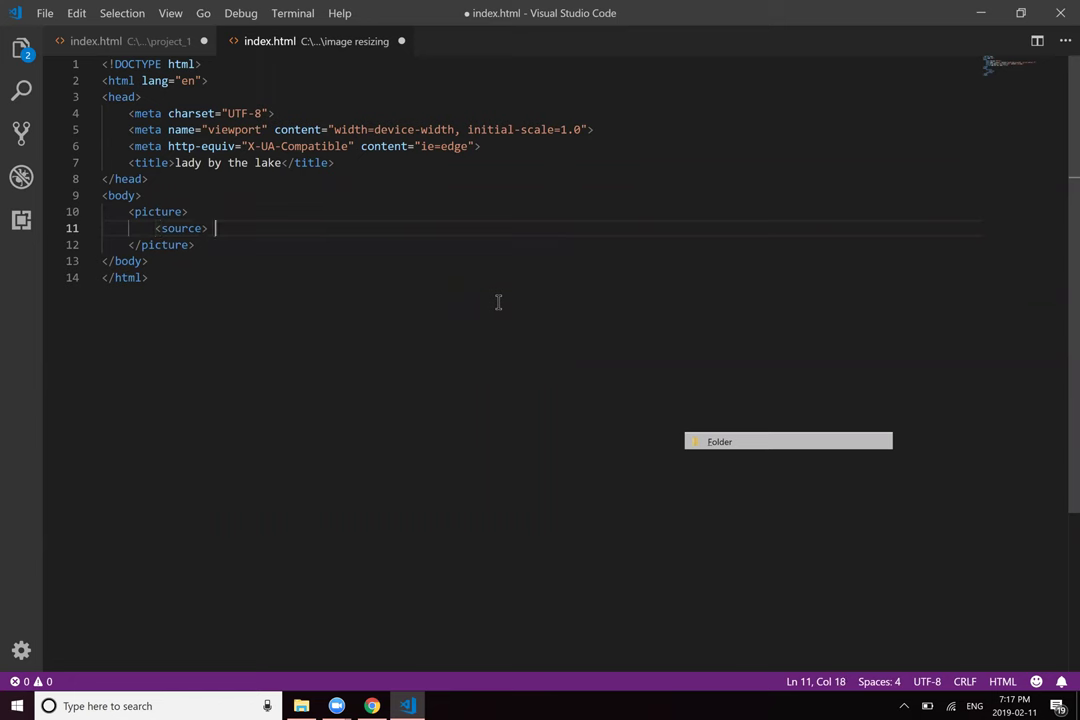
Step: Reopen the source tag and give it a type attribute of "img/jpeg", consulting the MDN example
key(BackSpace)
key(BackSpace)
key(BackSpace)
text(ty)
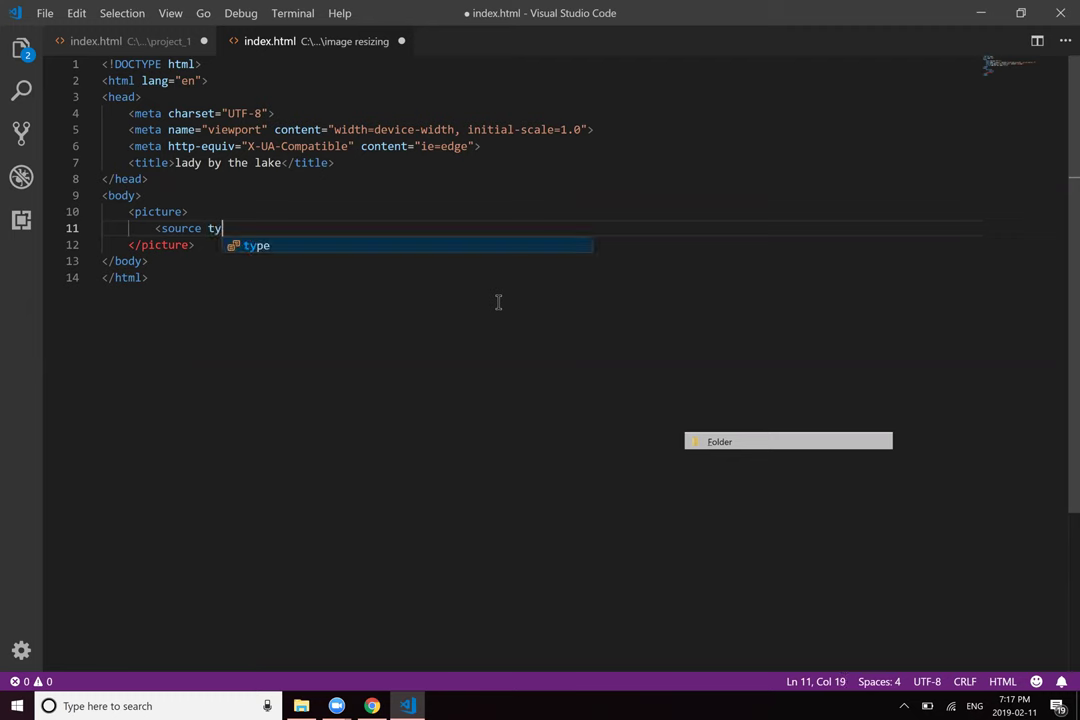
text(pe=")
key(alt+Tab)
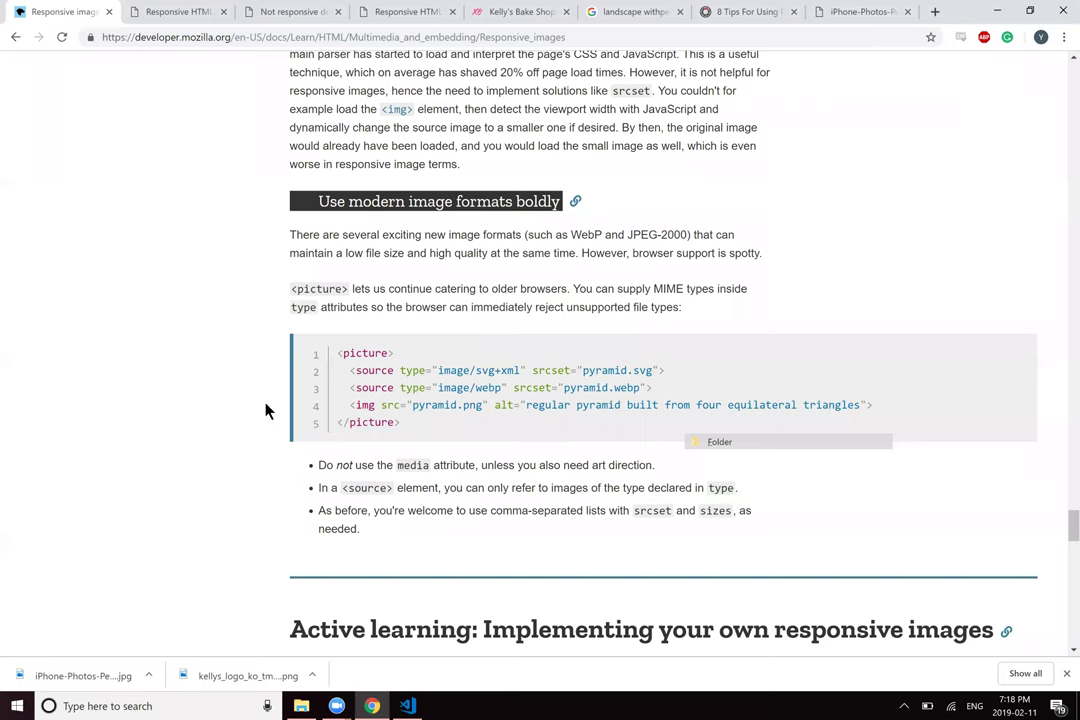
key(alt+Tab)
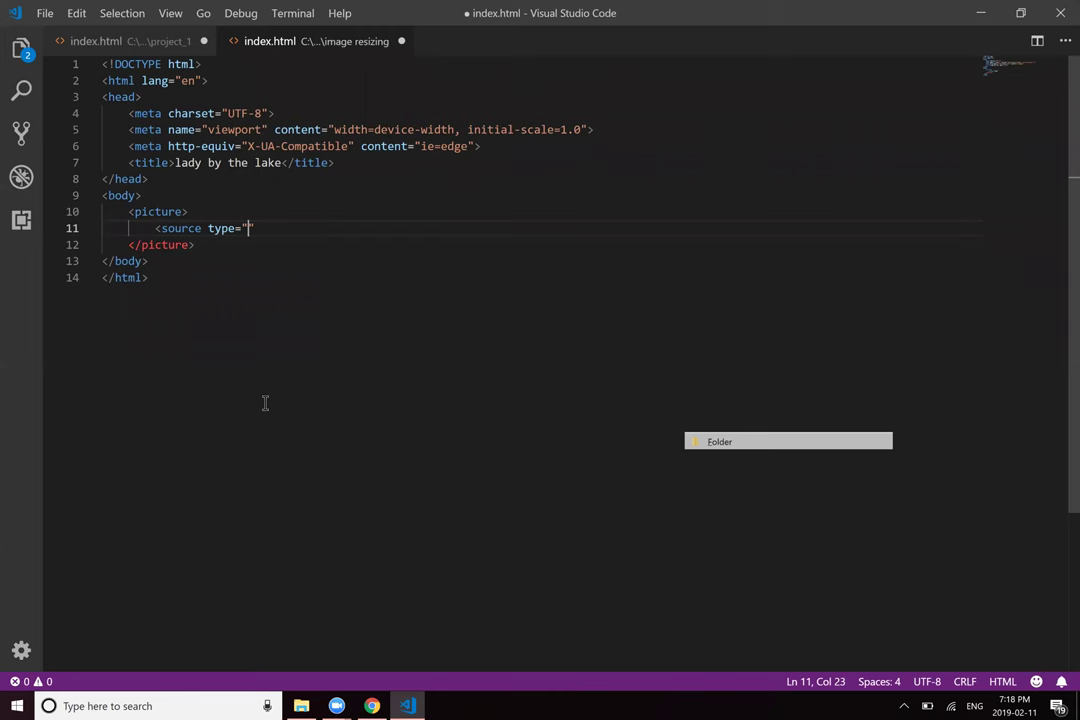
text(img/jpeg)
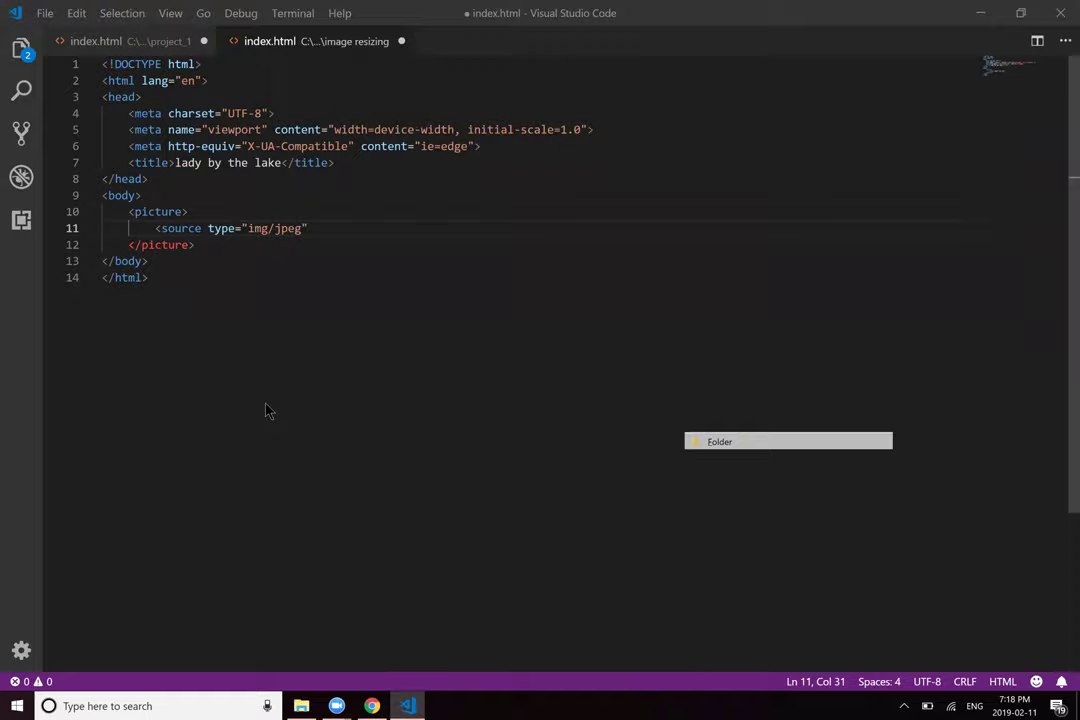
Step: Add an empty srcset attribute after the type attribute of the source tag, checking the syntax in MDN's example
key(alt+Tab)
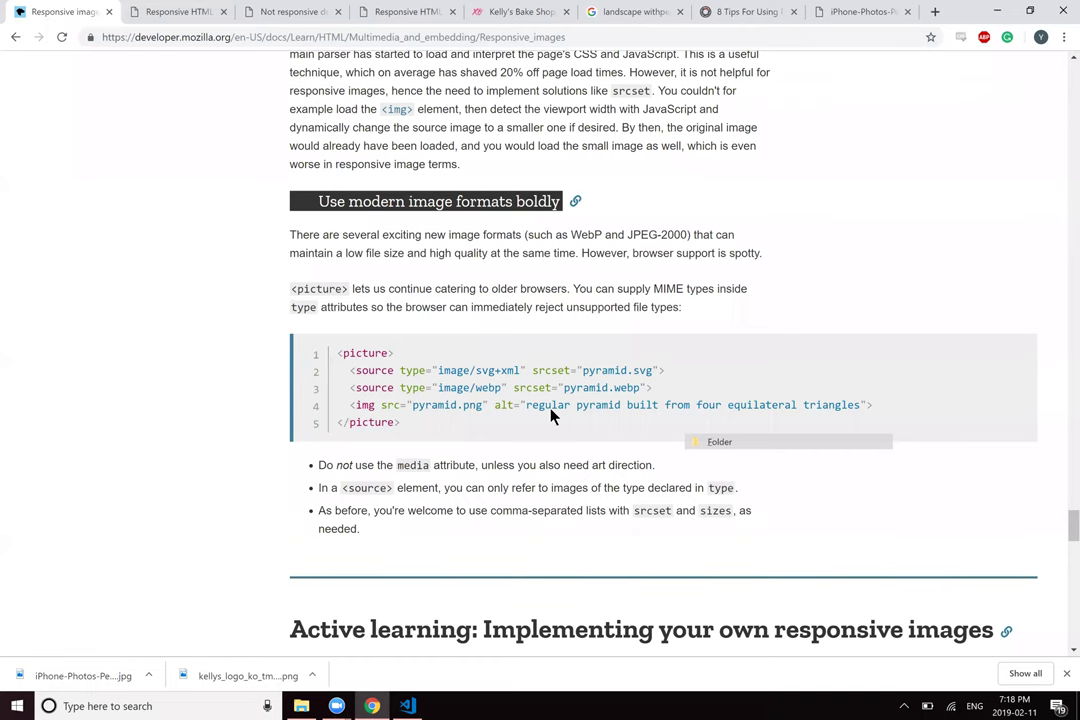
key(alt+Tab)
text(" src)
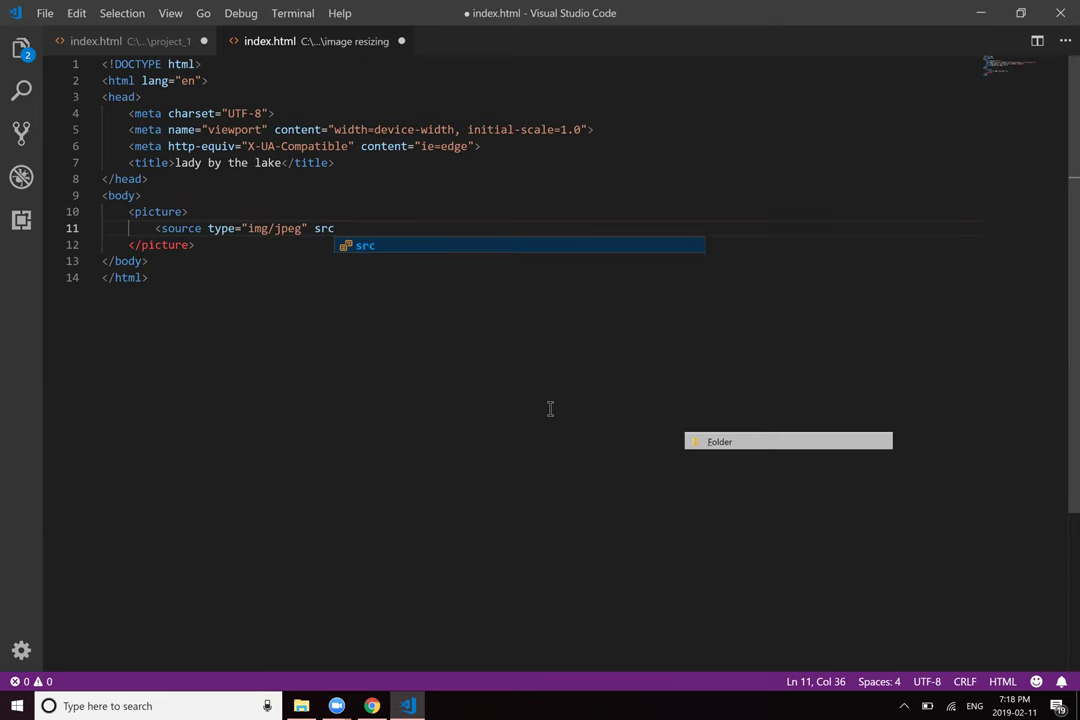
text(set)
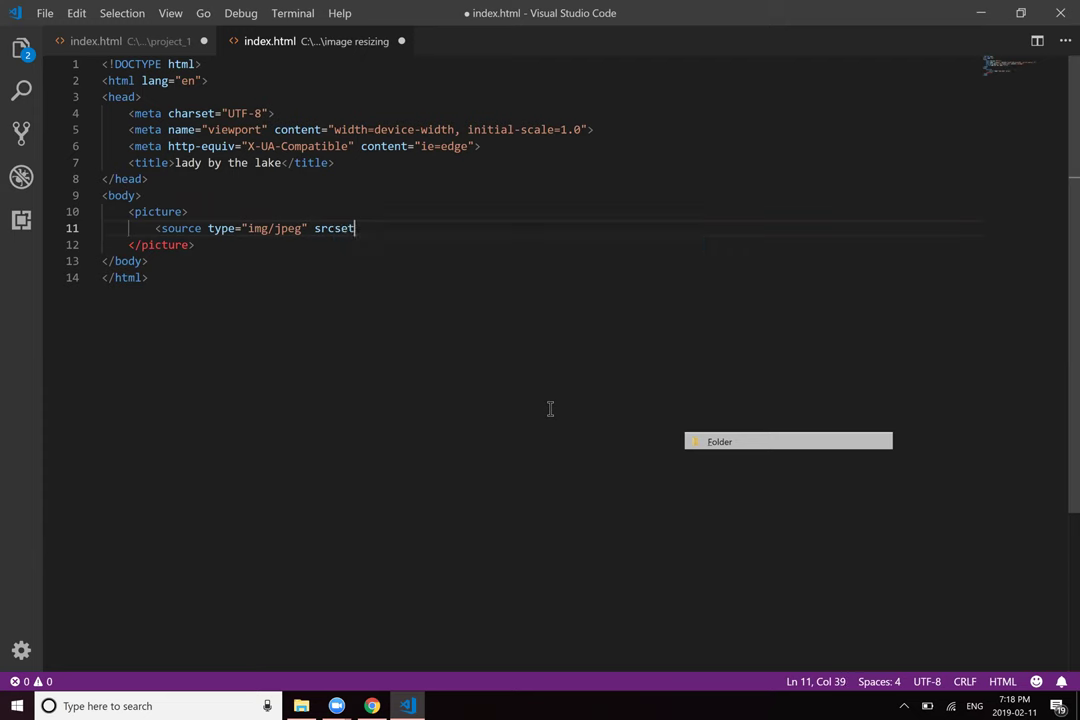
key(alt+Tab)
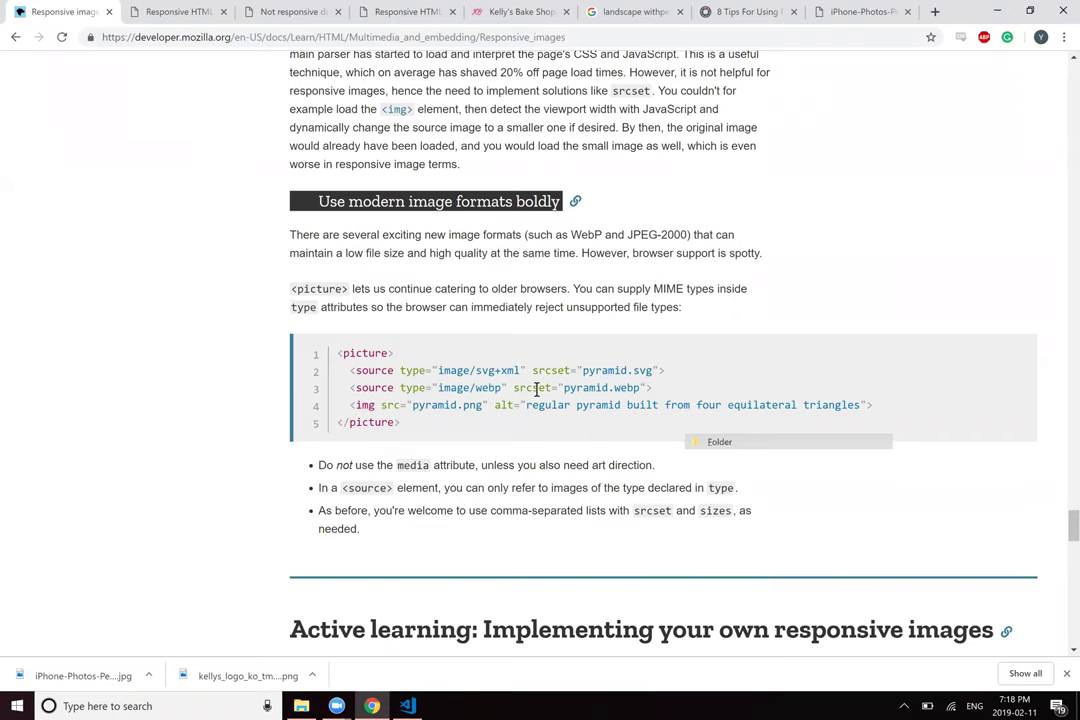
key(alt+Tab)
text(=")
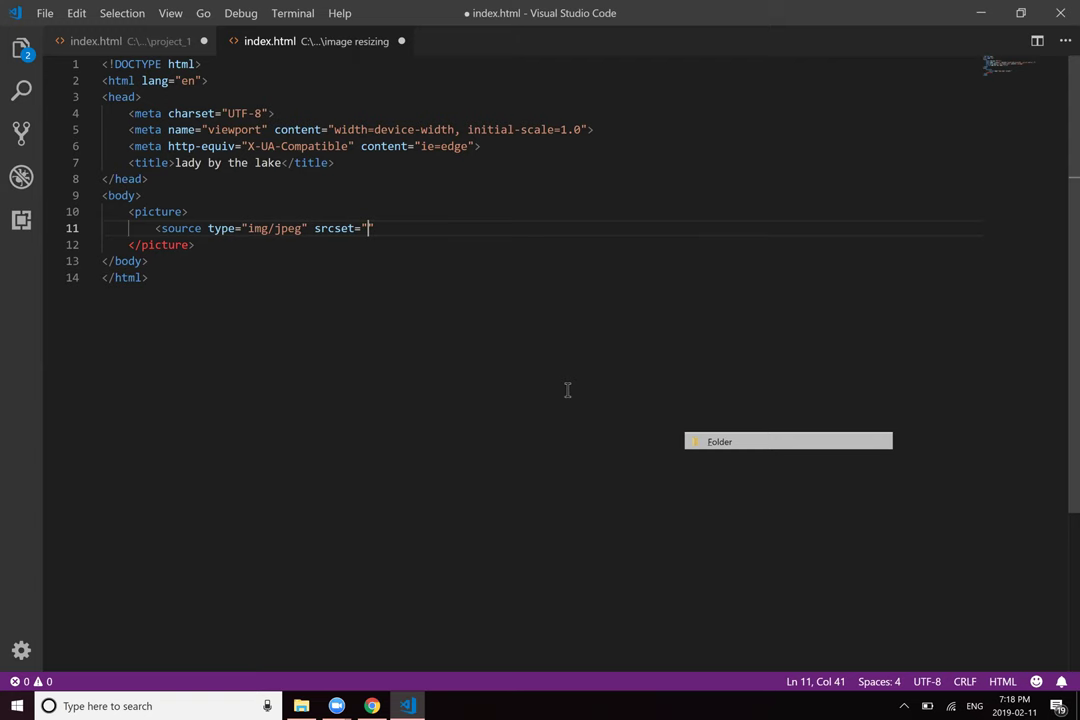
Step: Examine the srcset and sizes examples and the explanation of resolution switching in MDN's responsive images lesson
key(alt+Tab)
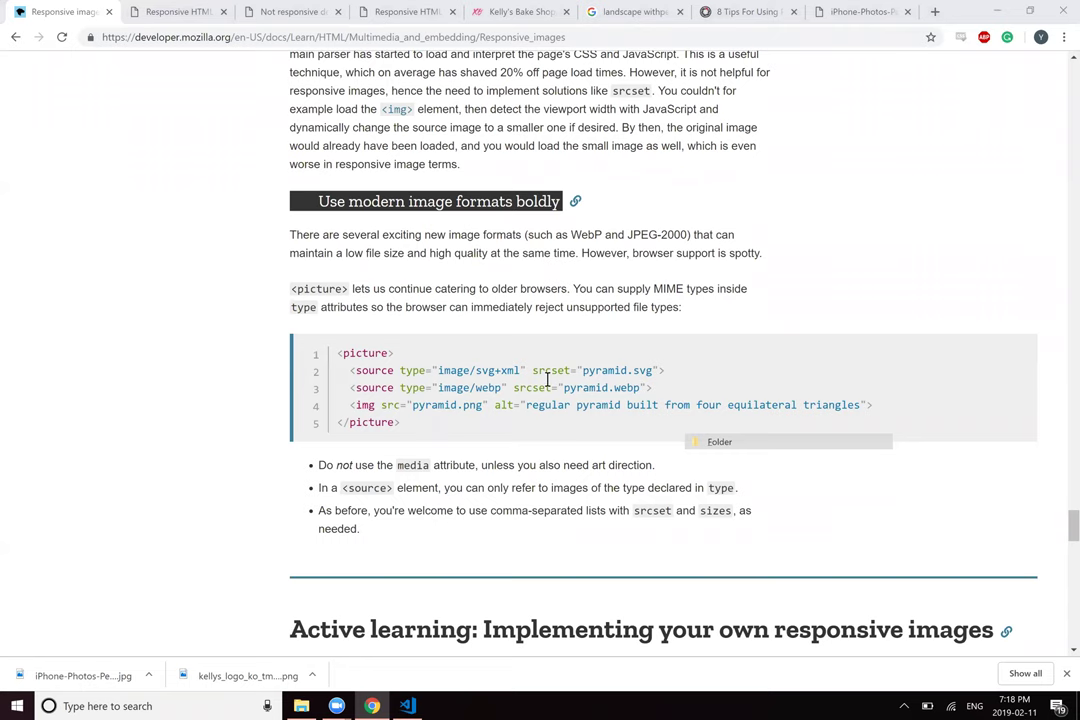
scroll(511, 381, up, 20)
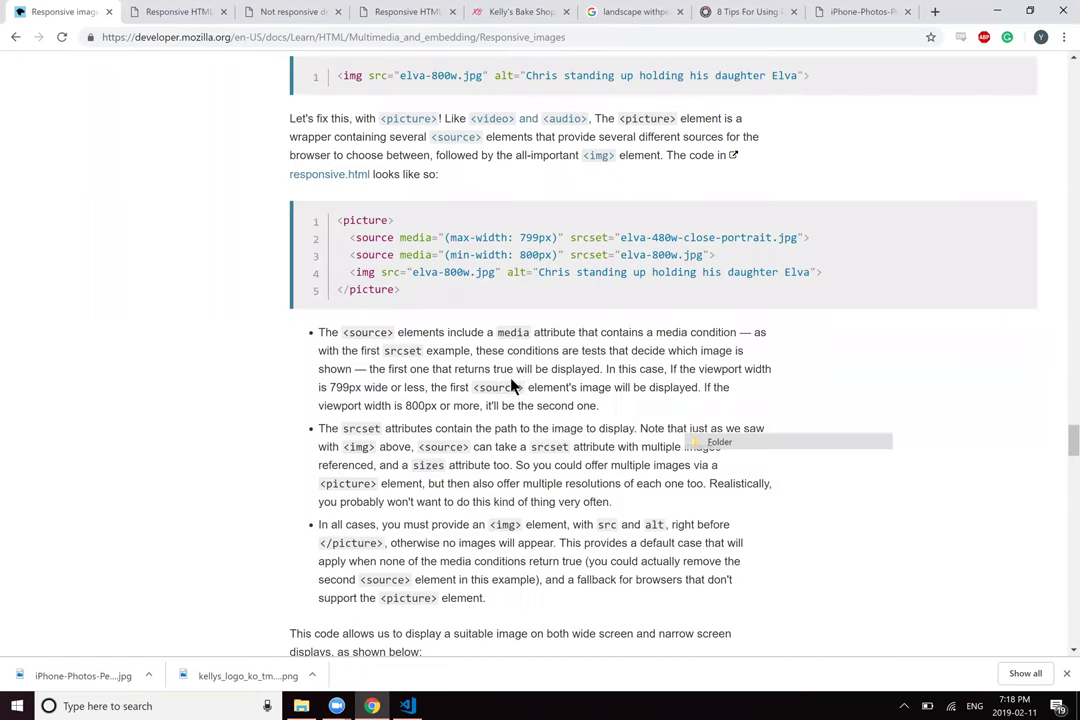
scroll(511, 381, up, 3)
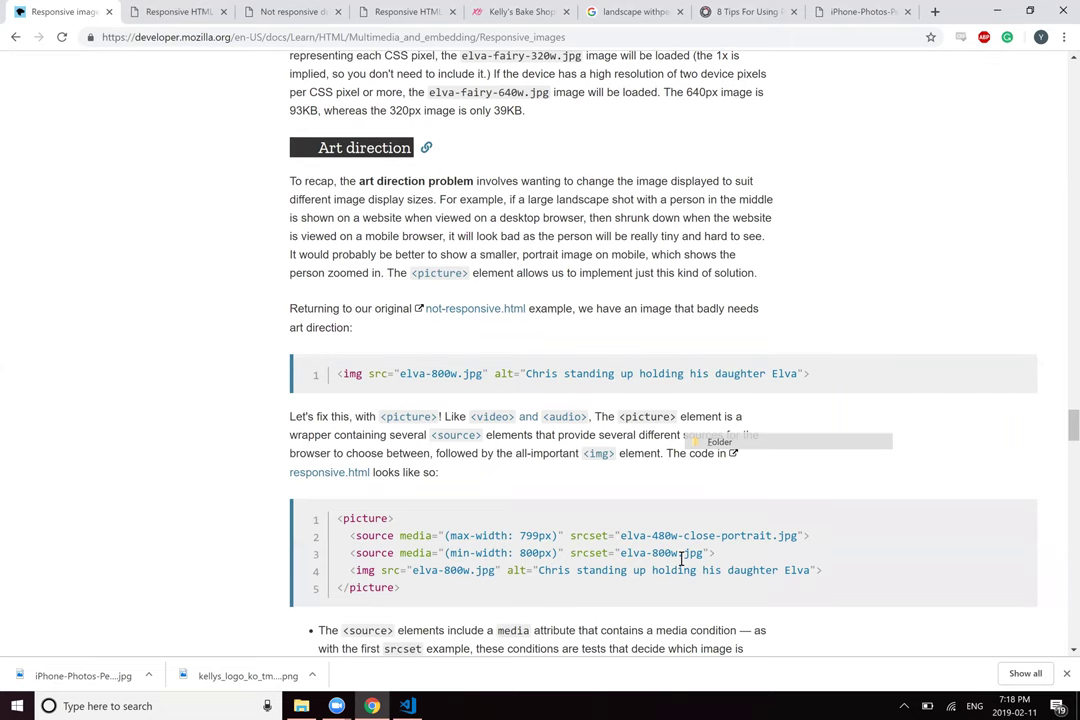
scroll(681, 560, up, 4)
scroll(681, 560, up, 5)
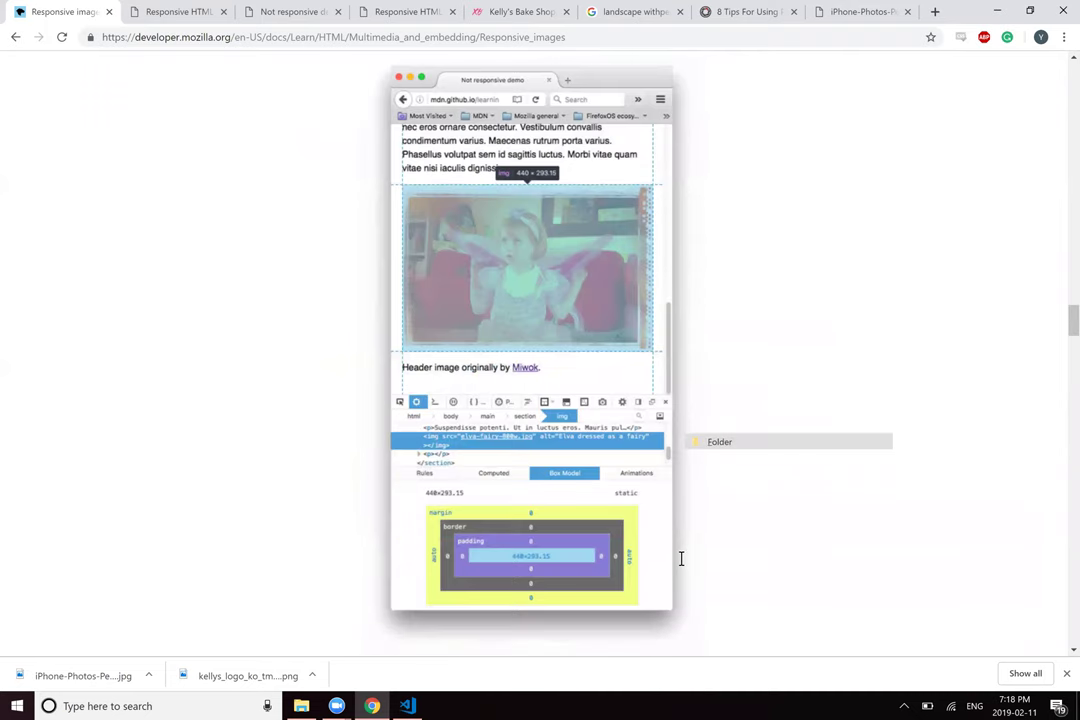
scroll(681, 559, up, 9)
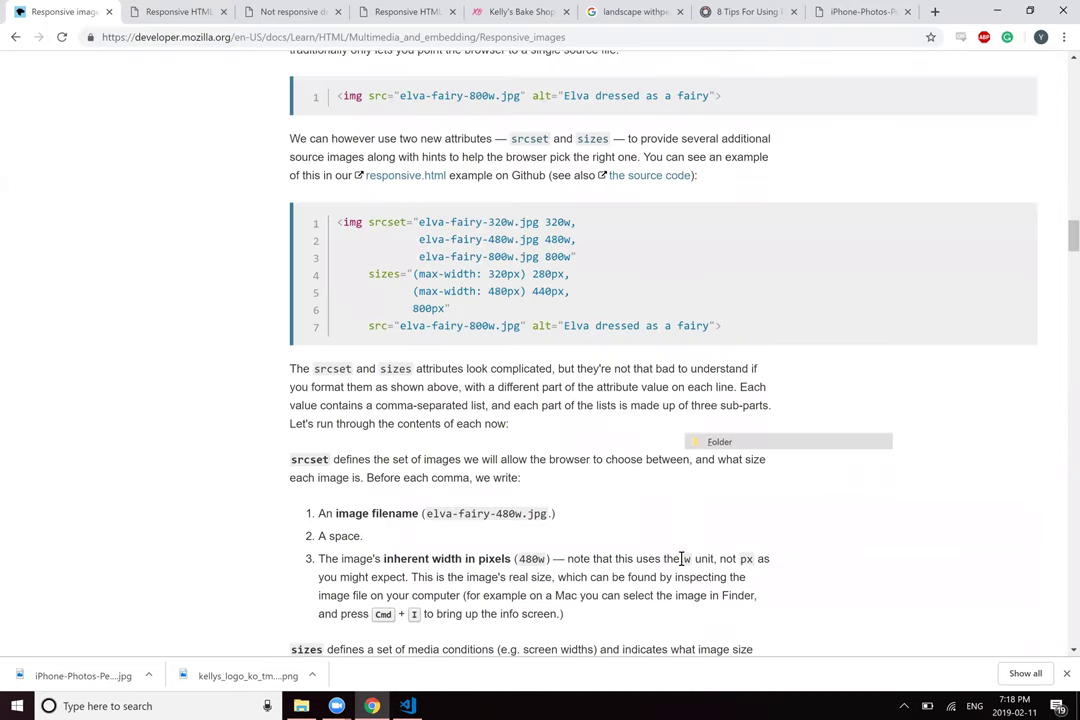
scroll(681, 560, up, 2)
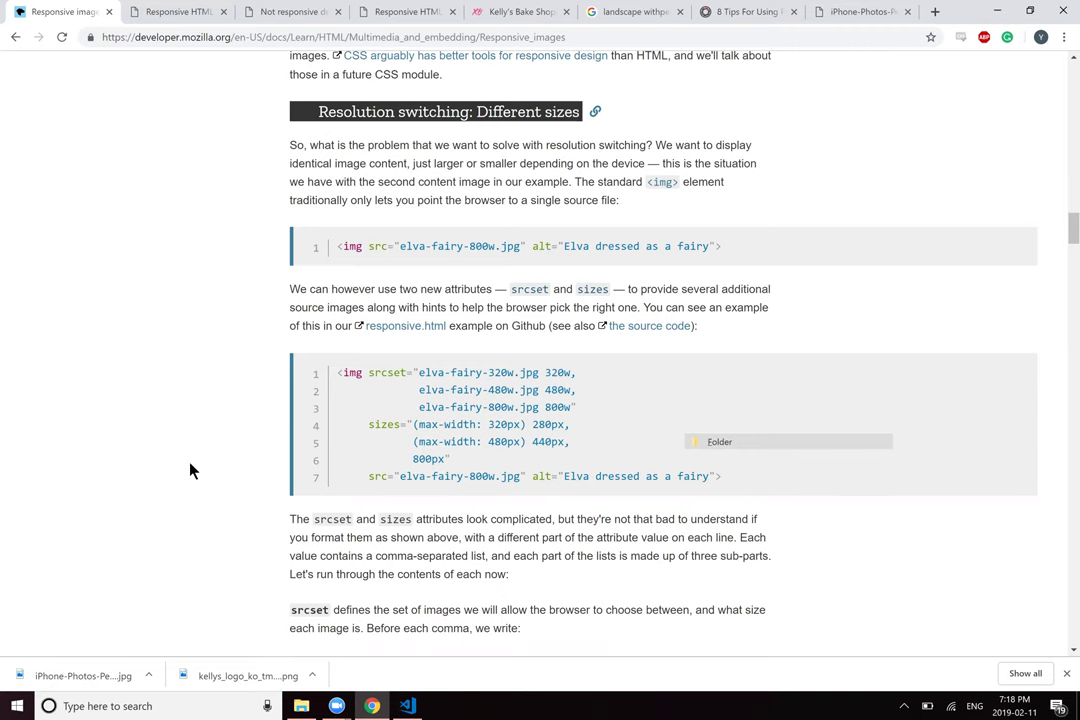
scroll(193, 471, down, 1)
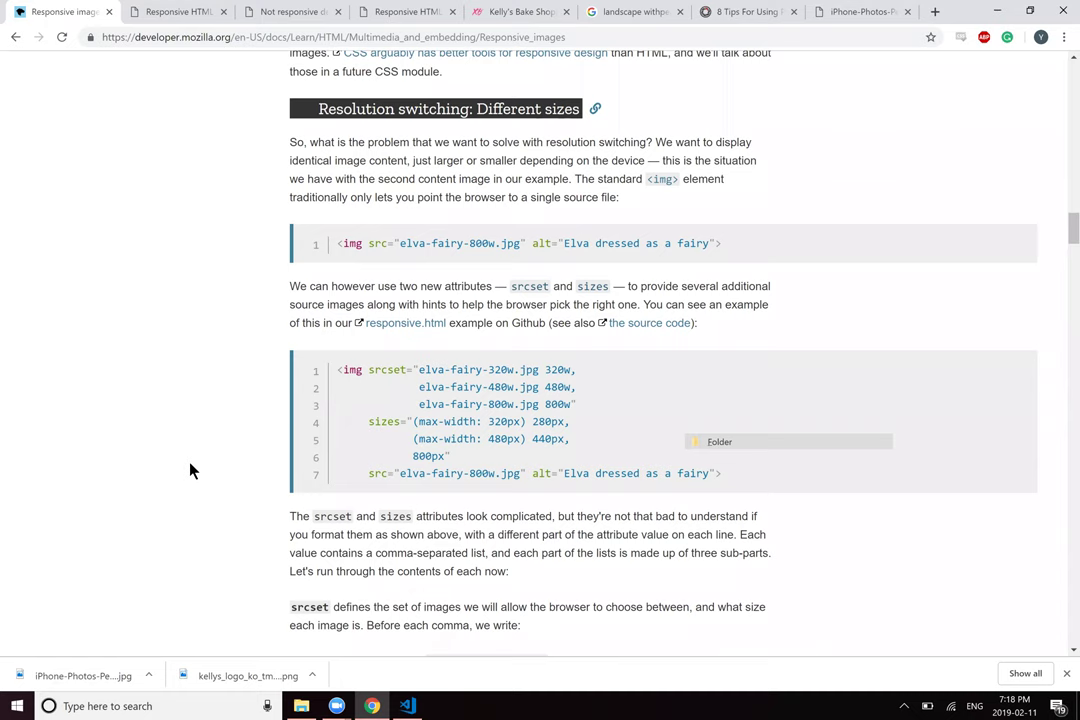
scroll(193, 471, down, 1)
scroll(193, 471, down, 2)
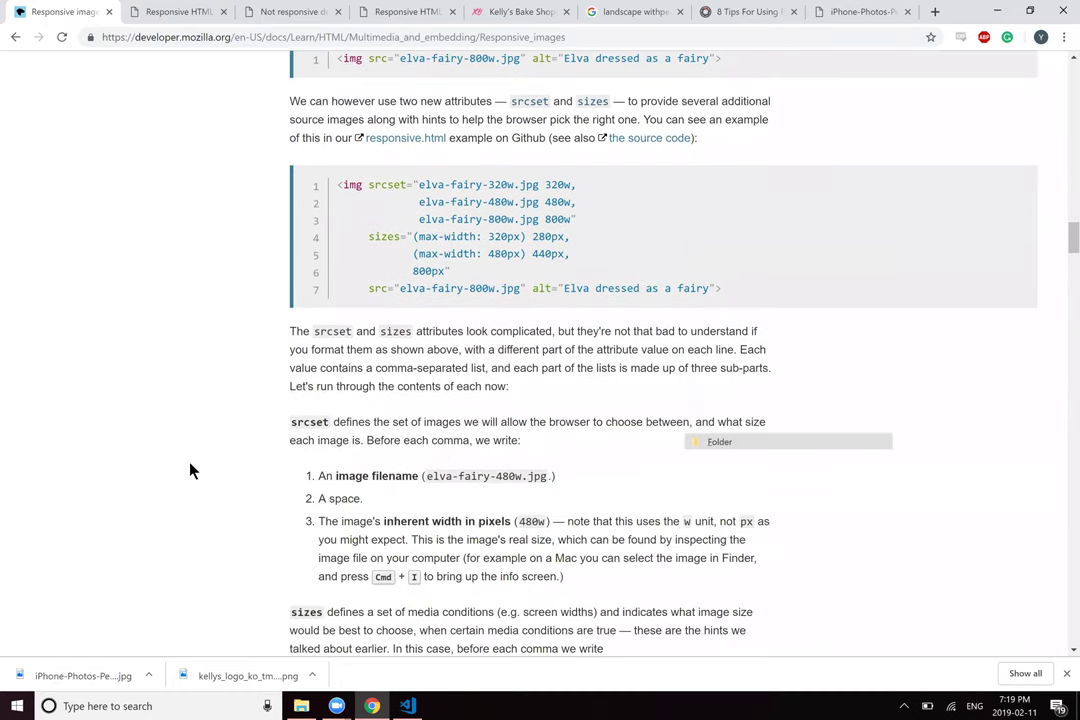
scroll(193, 471, down, 10)
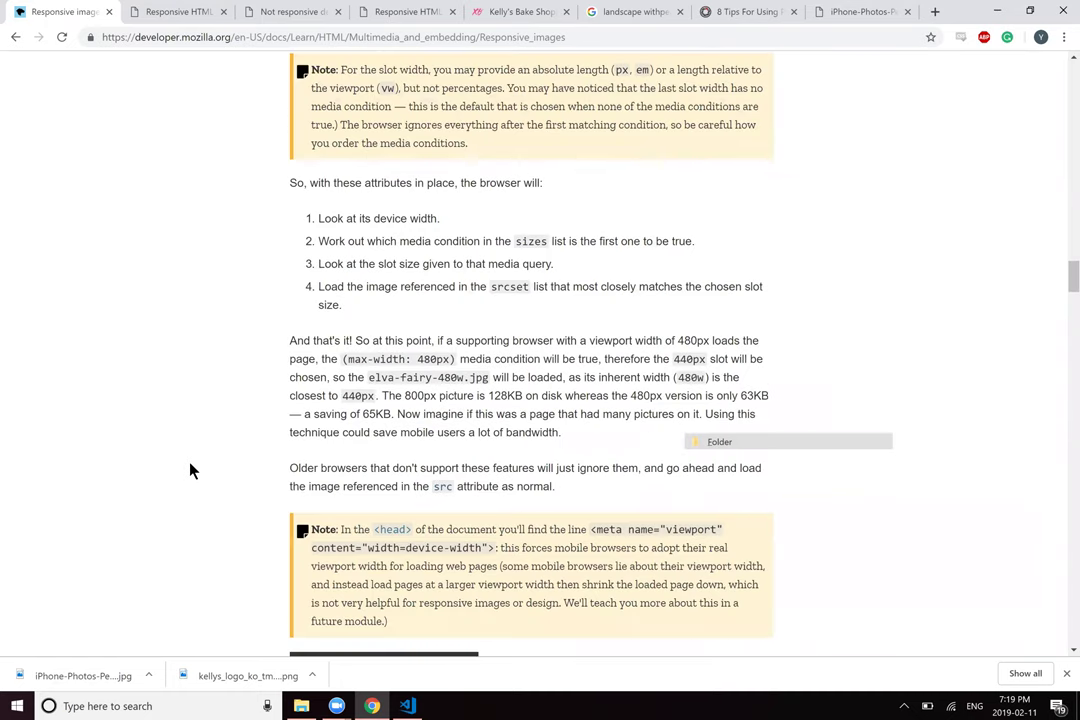
scroll(193, 471, down, 2)
scroll(193, 471, up, 1)
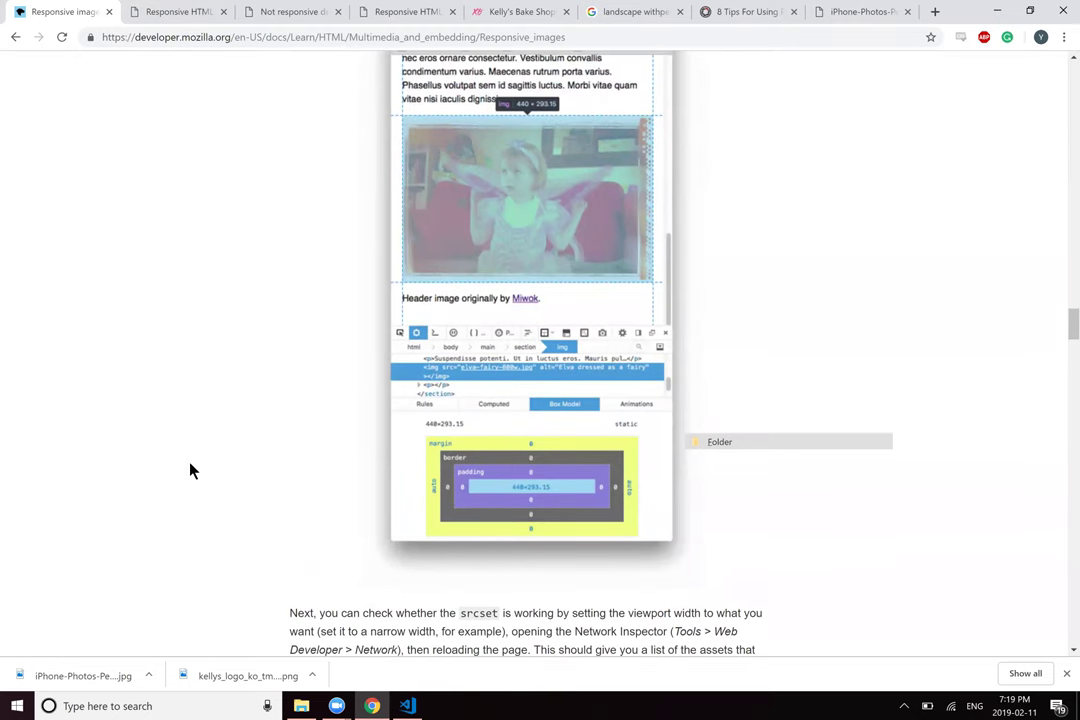
scroll(193, 471, down, 5)
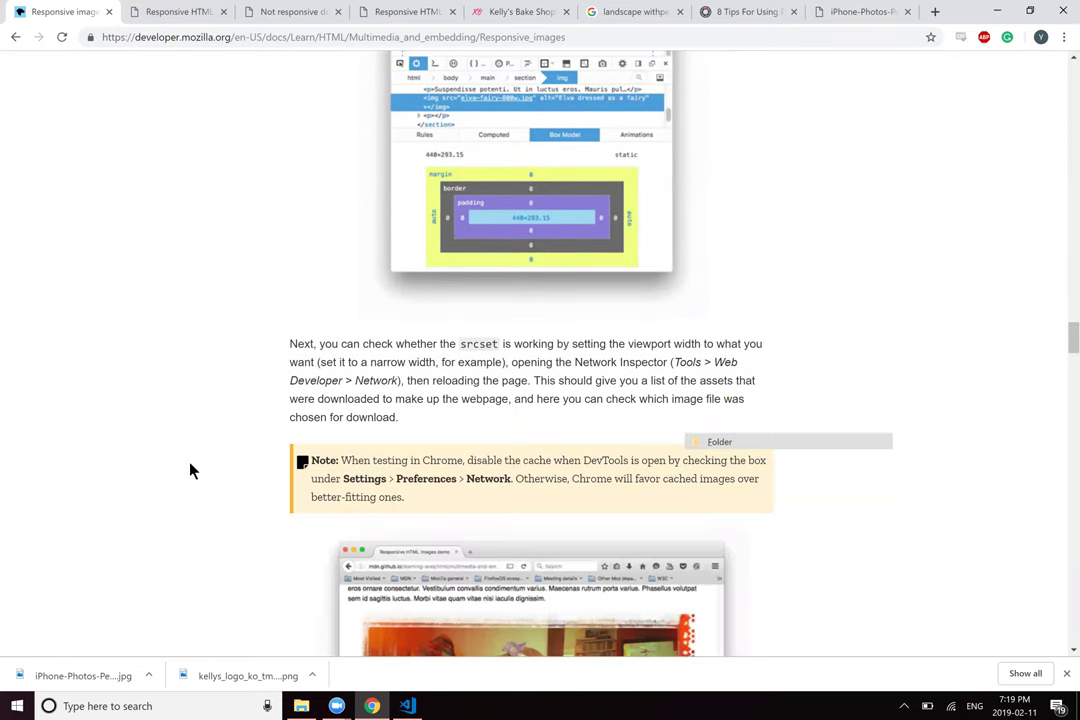
scroll(193, 471, down, 2)
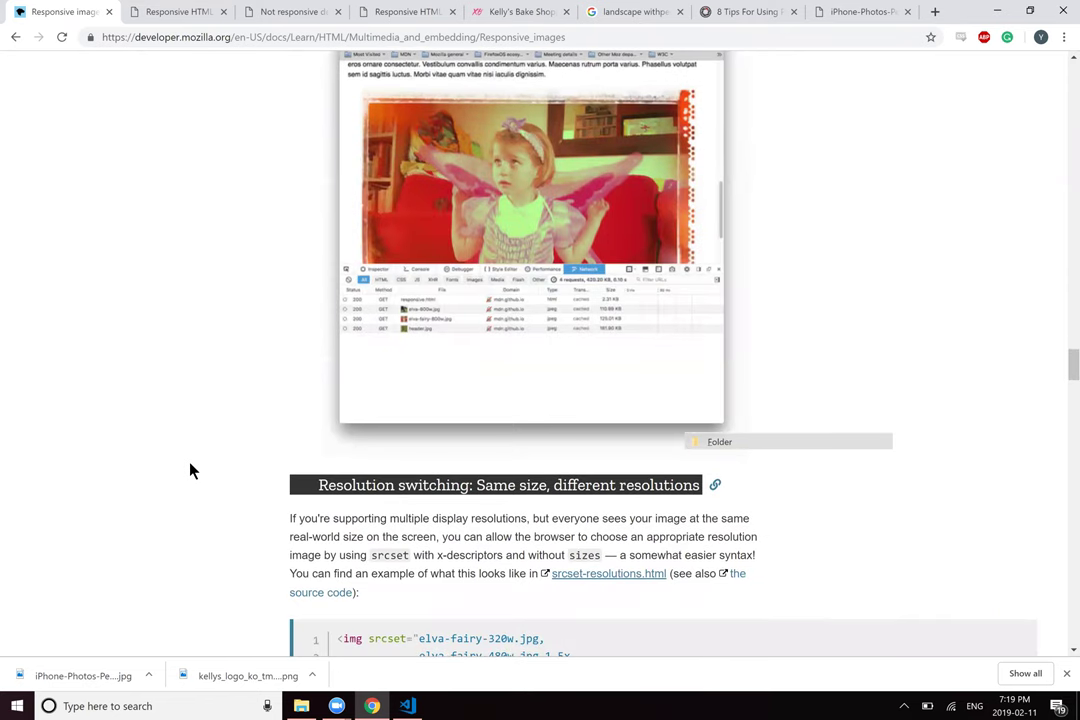
key(alt+Tab)
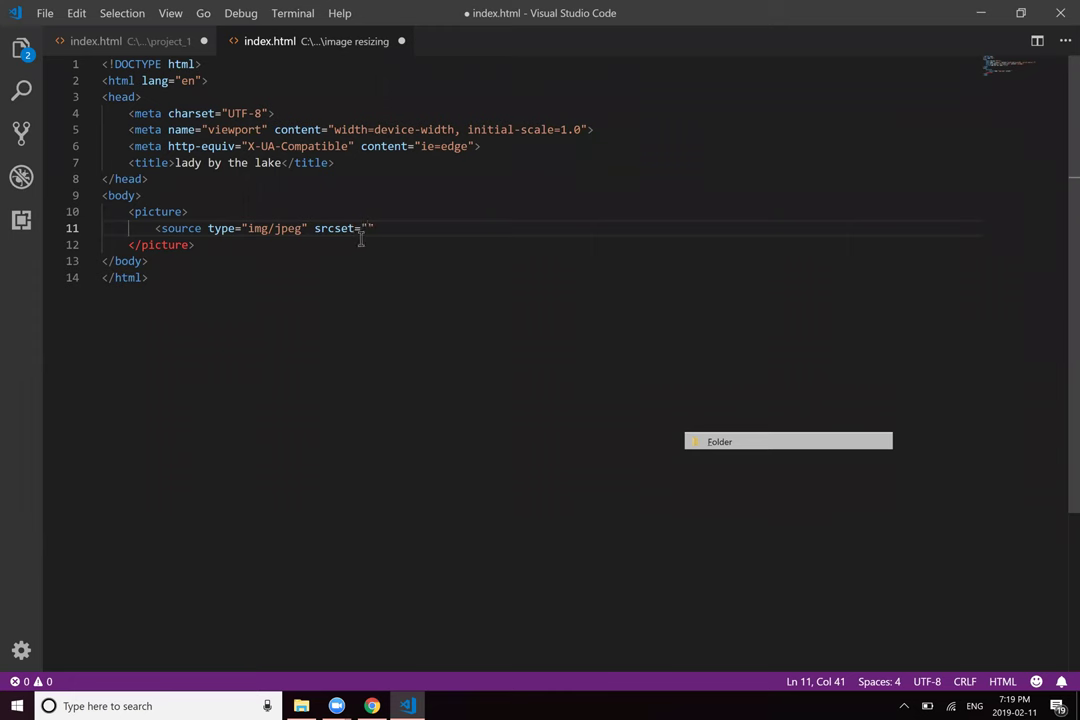
click(142, 228)
drag(102, 213, 375, 228)
key(BackSpace)
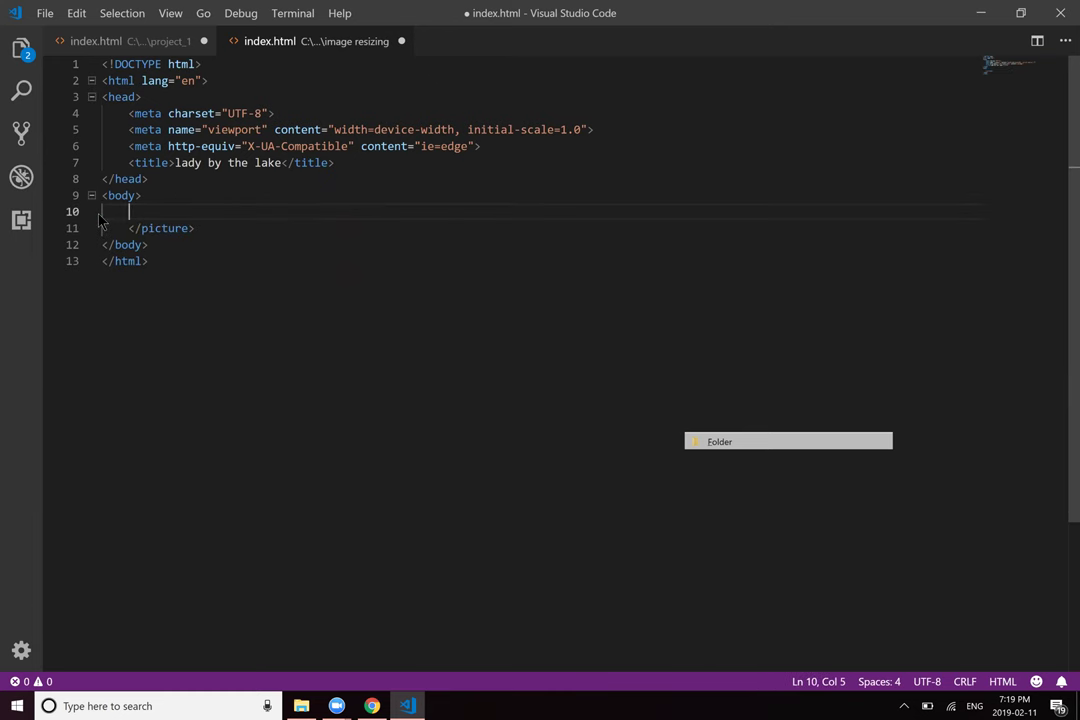
key(ctrl+z)
Step: Replace the source tag inside the picture element with the start of an img tag and look up MDN's img srcset and sizes example
click(180, 228)
drag(375, 228, 156, 228)
key(BackSpace)
text(<img)
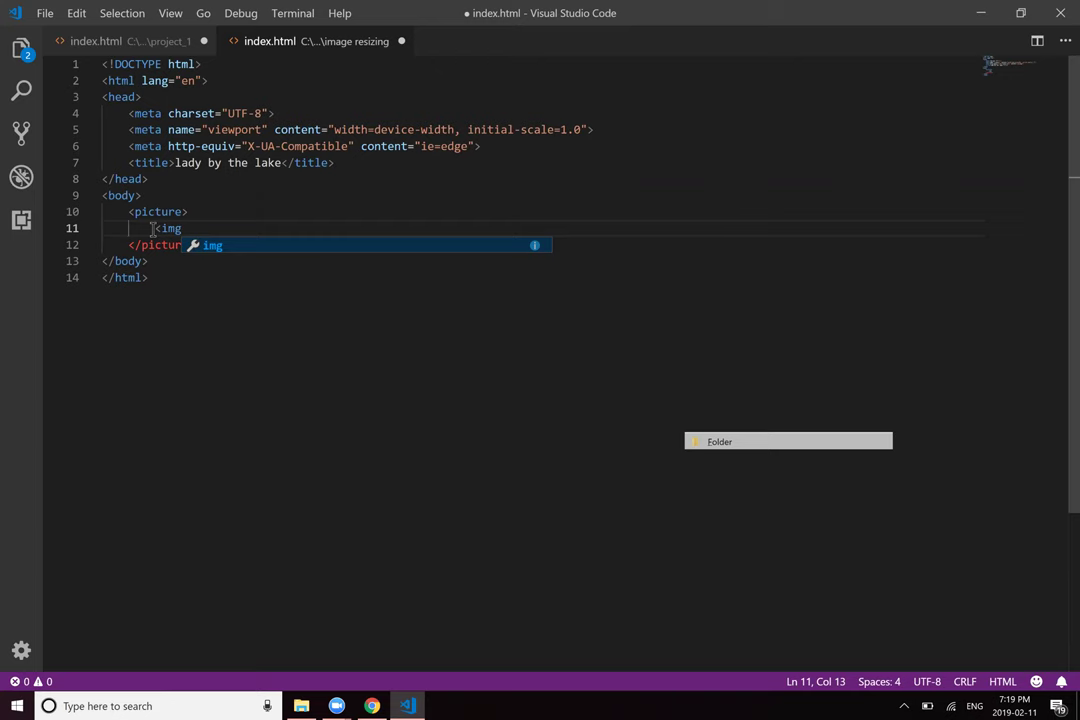
key(Escape)
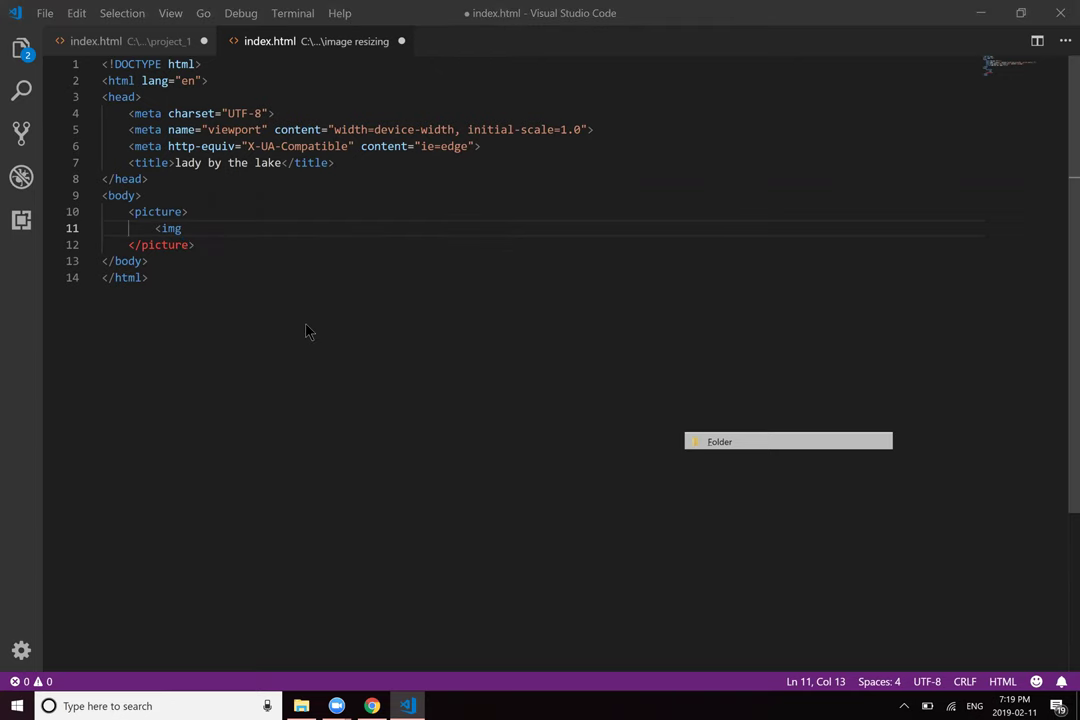
key(alt+Tab)
scroll(345, 349, up, 5)
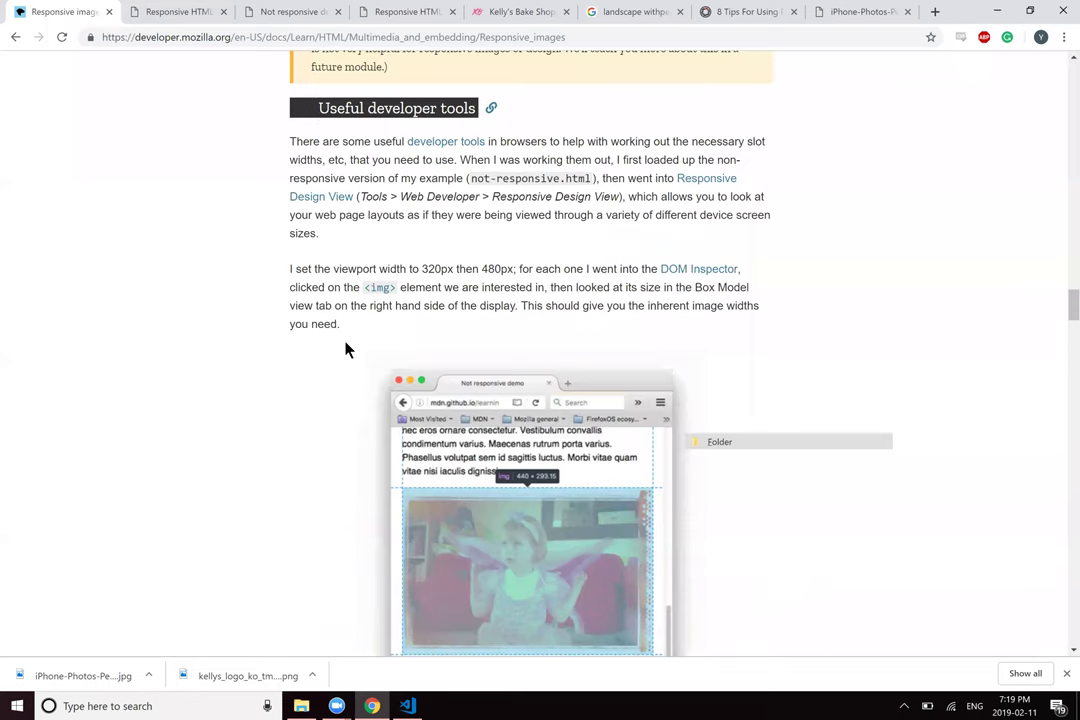
scroll(345, 349, up, 15)
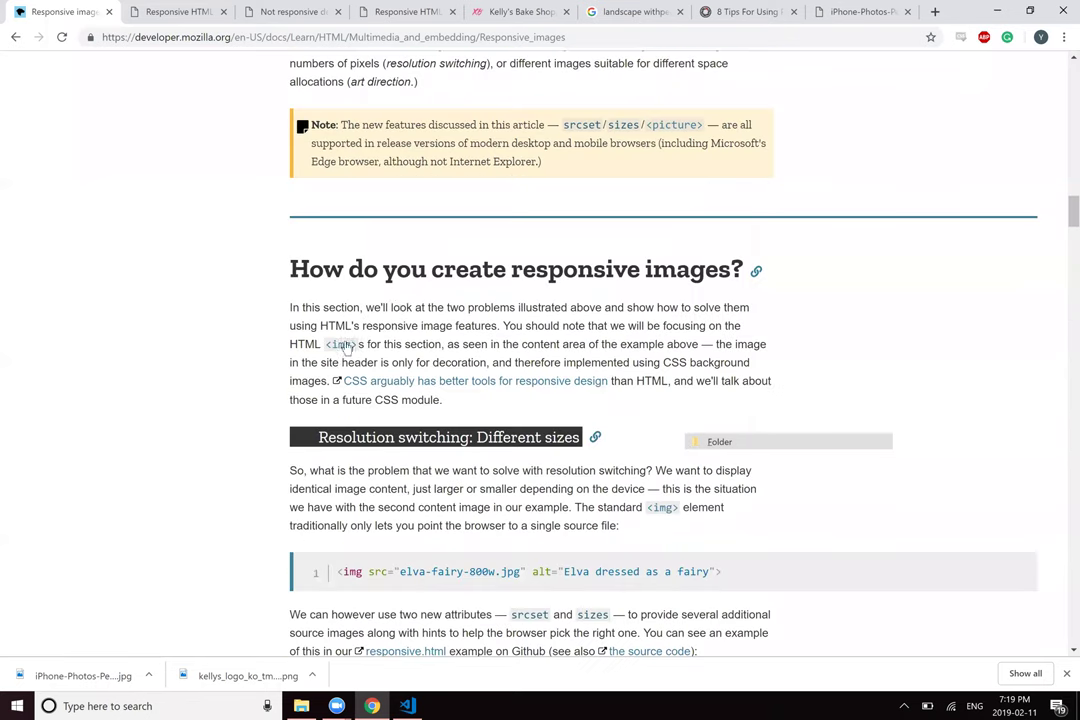
scroll(340, 260, down, 3)
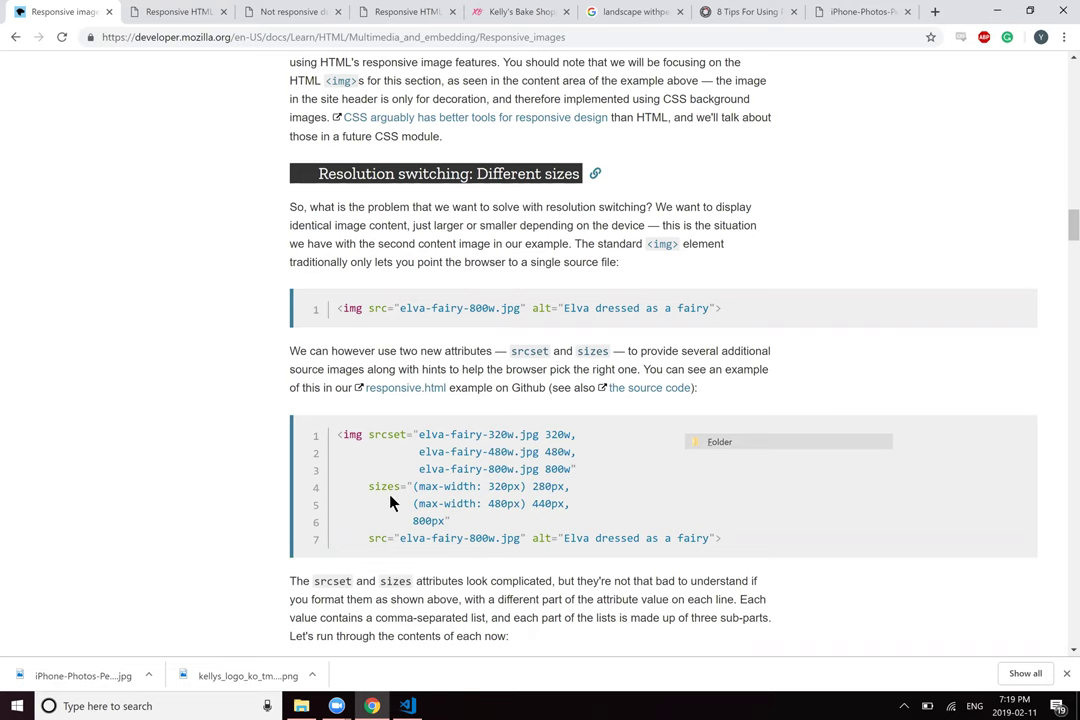
Step: Open the pier photo from the image resizing folder in Adobe Illustrator CC 2017 and scale it down to about 199 by 162 pt
key(alt+Tab)
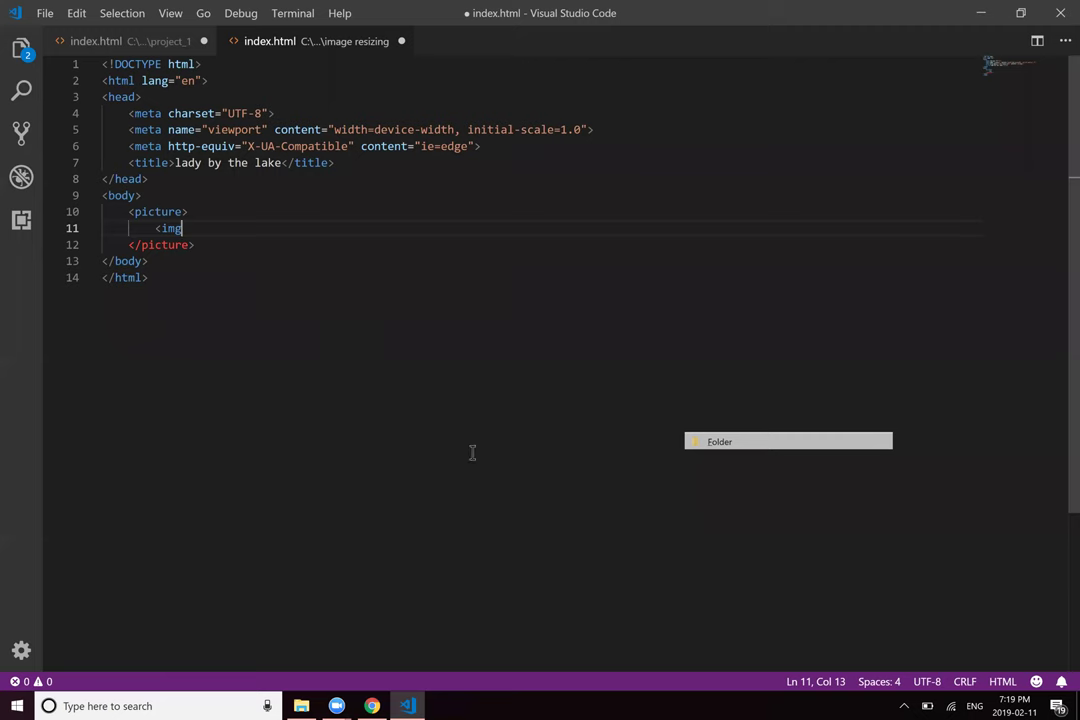
click(983, 13)
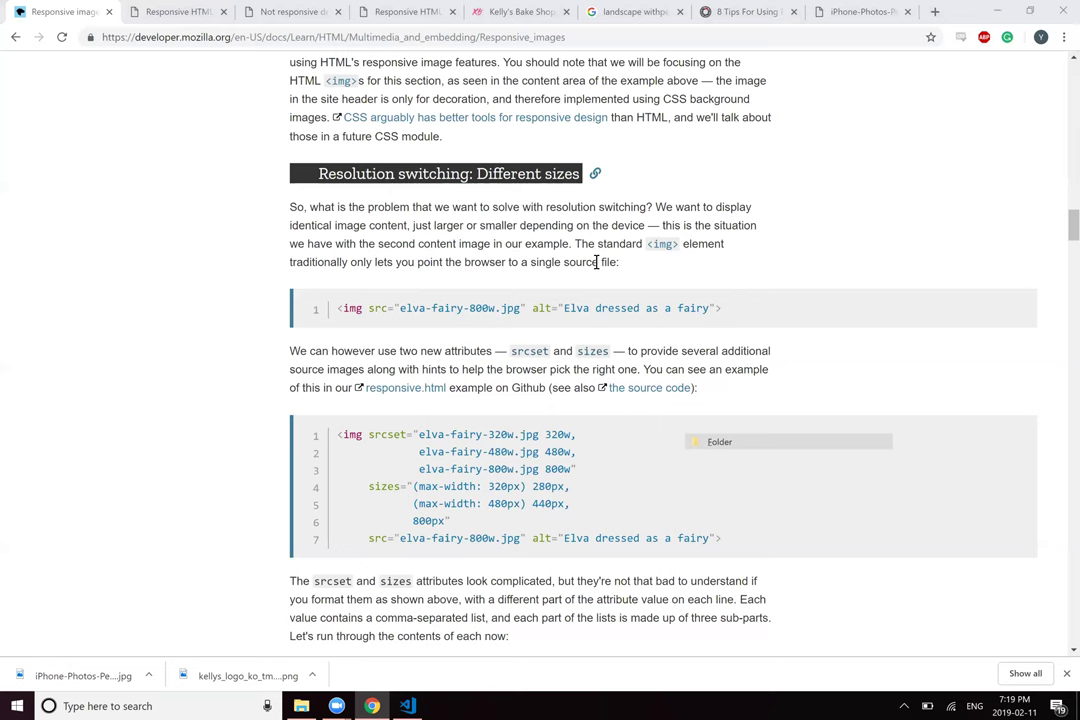
click(993, 13)
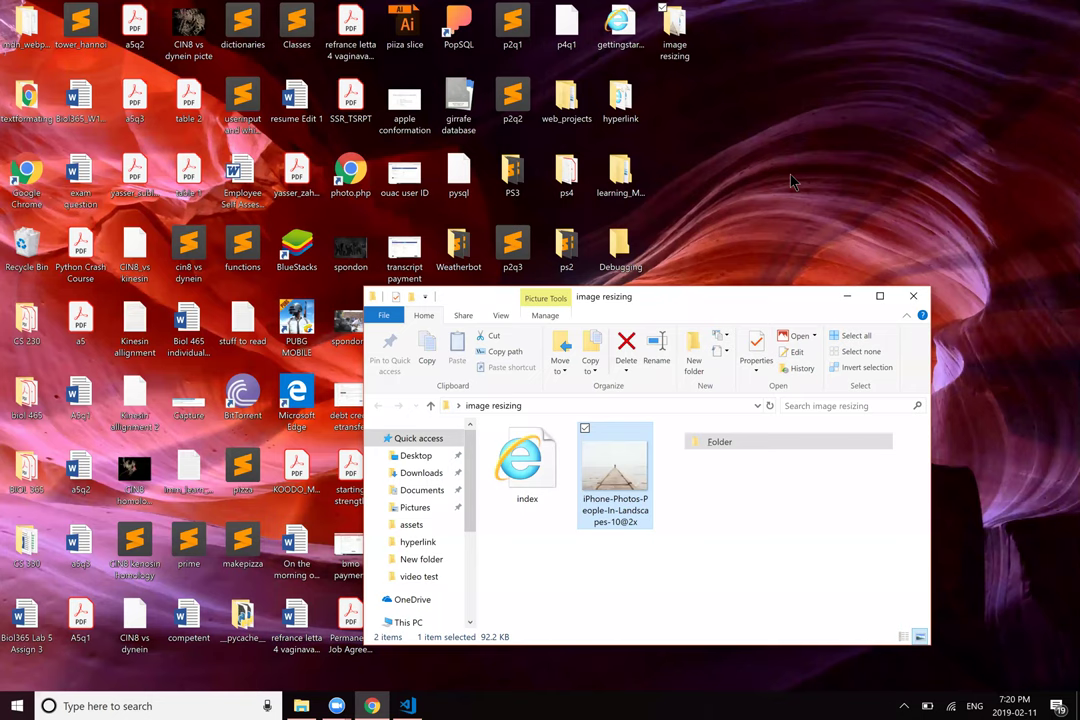
right_click(620, 462)
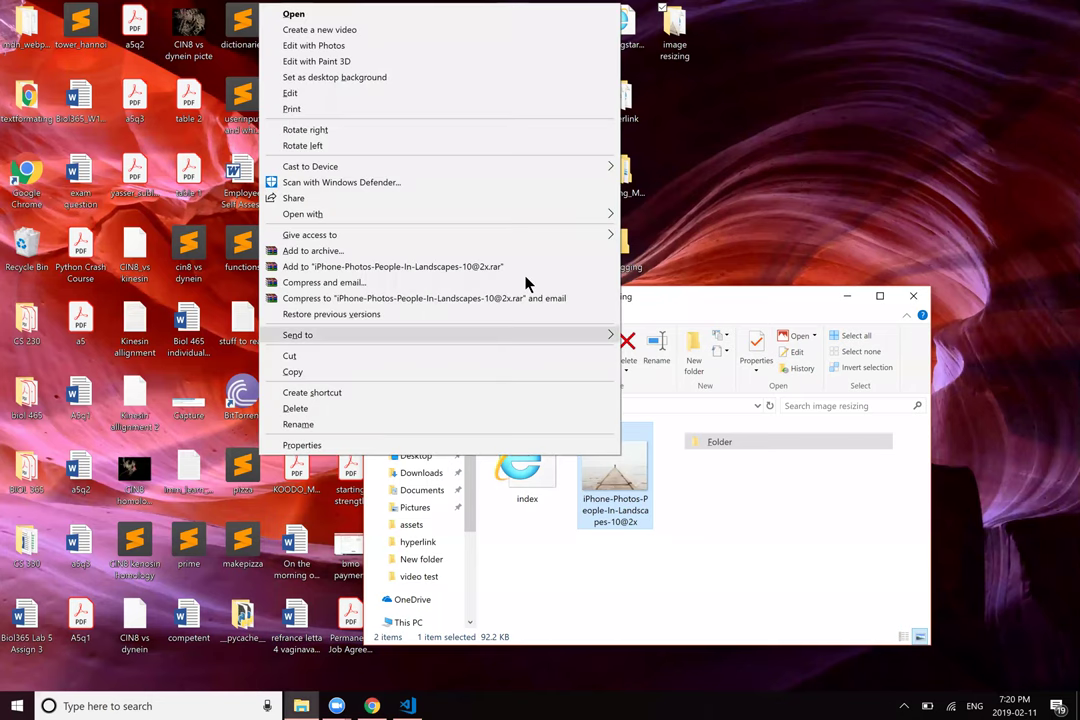
mouse_move(518, 217)
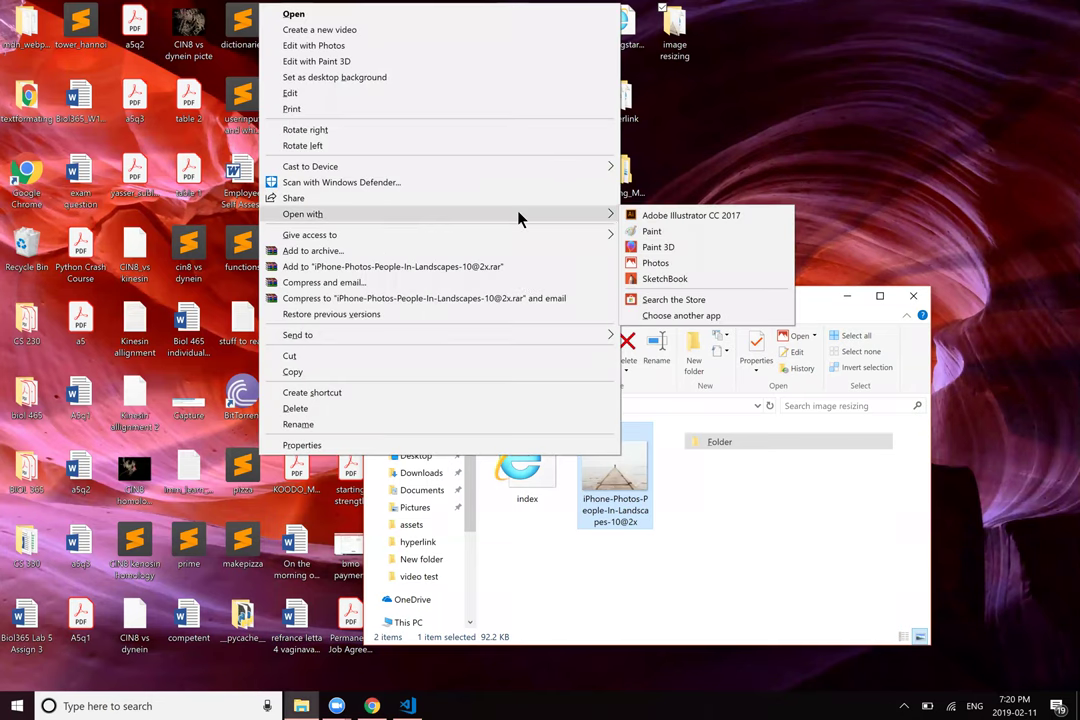
click(704, 225)
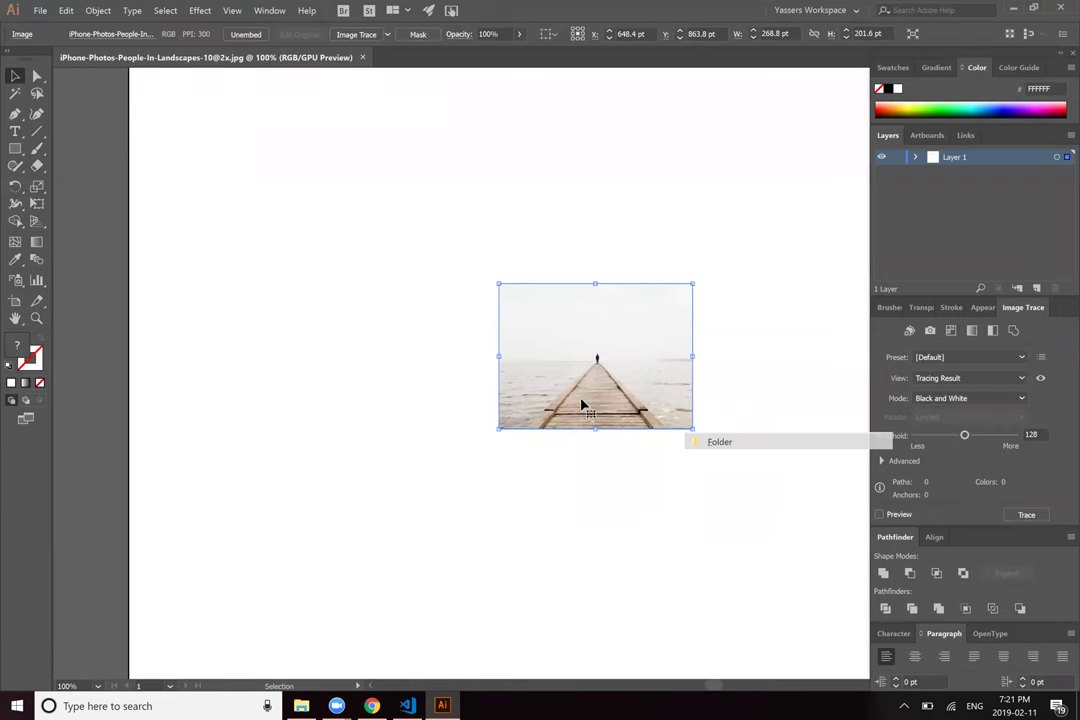
drag(528, 376, 383, 361)
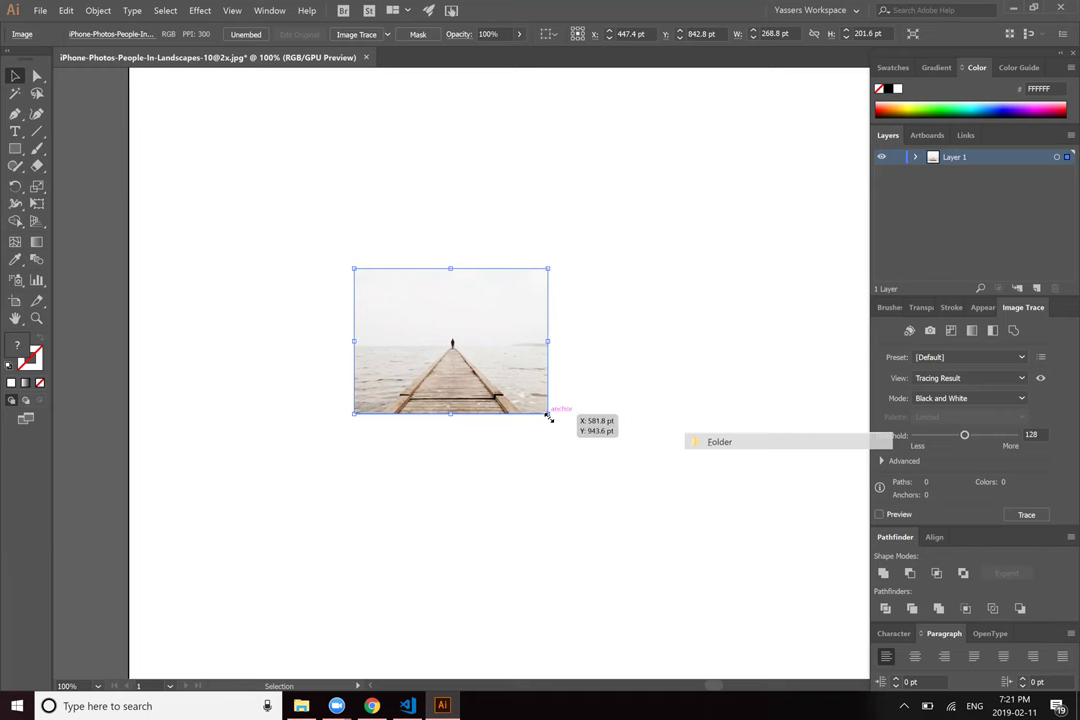
drag(548, 416, 497, 386)
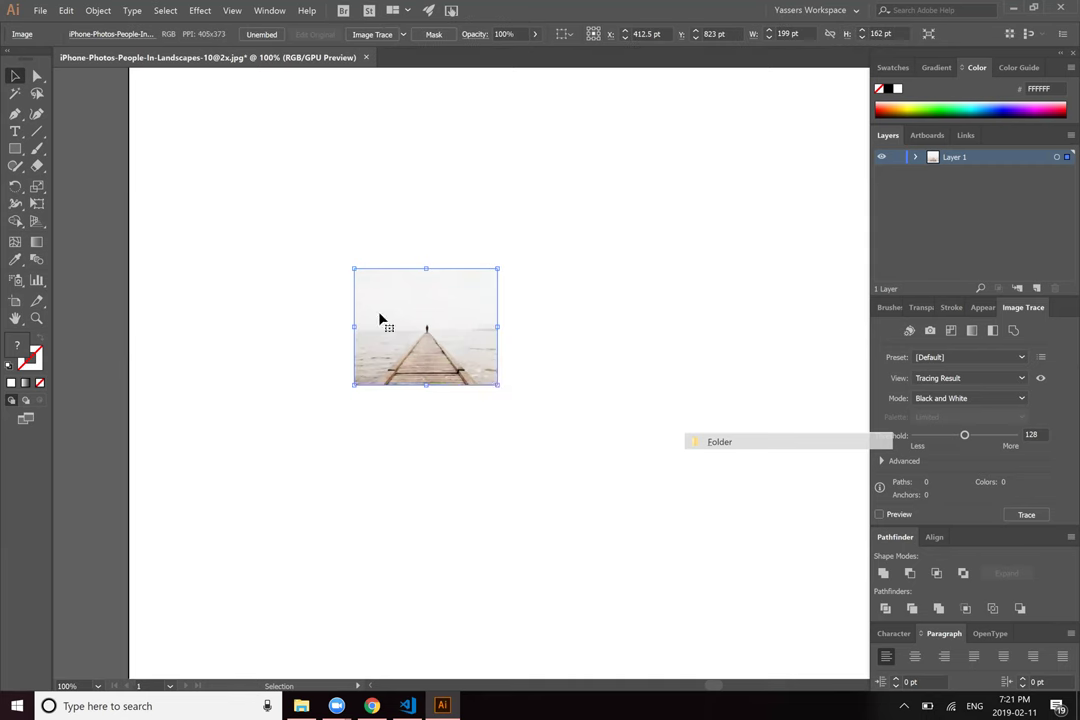
click(40, 11)
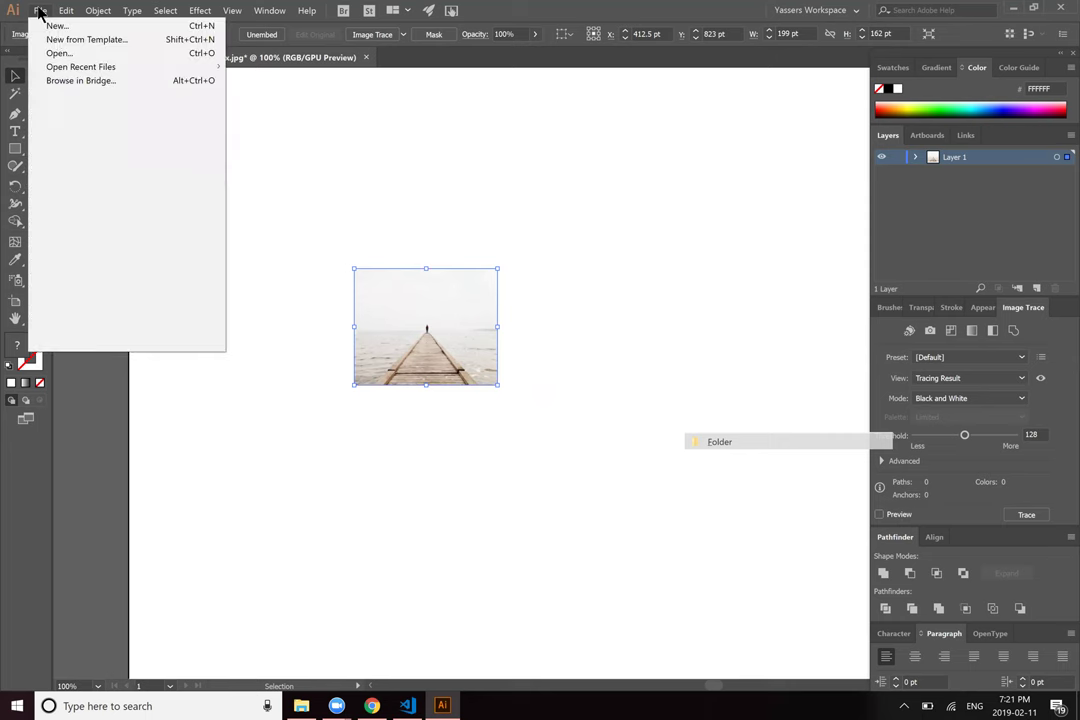
click(79, 123)
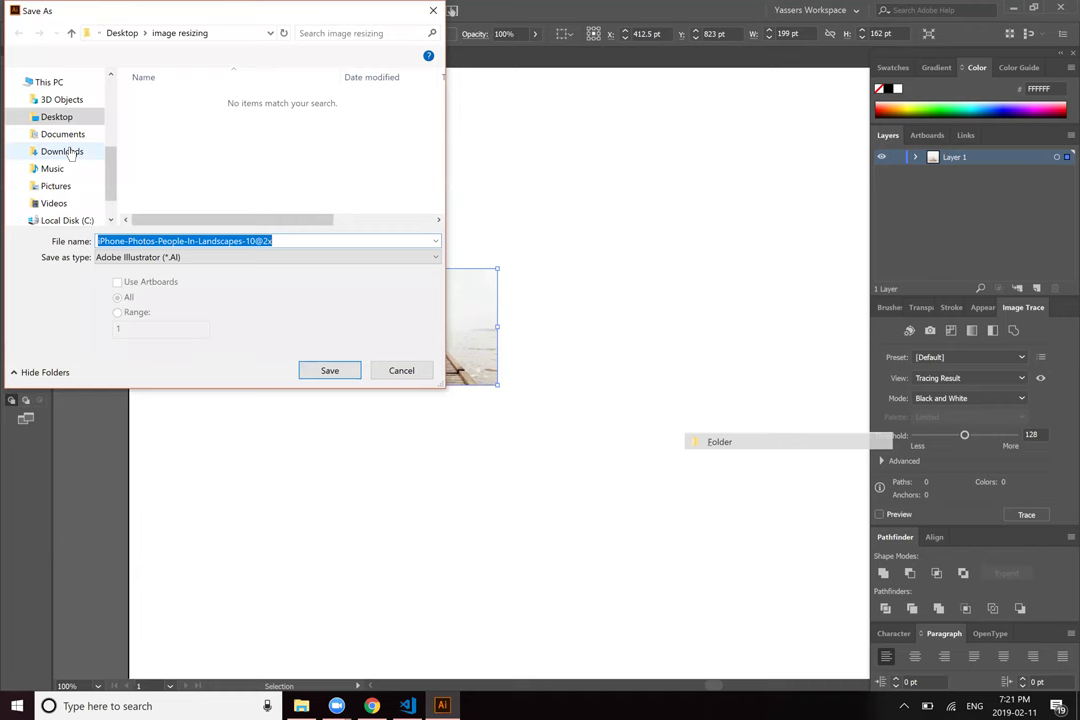
click(57, 117)
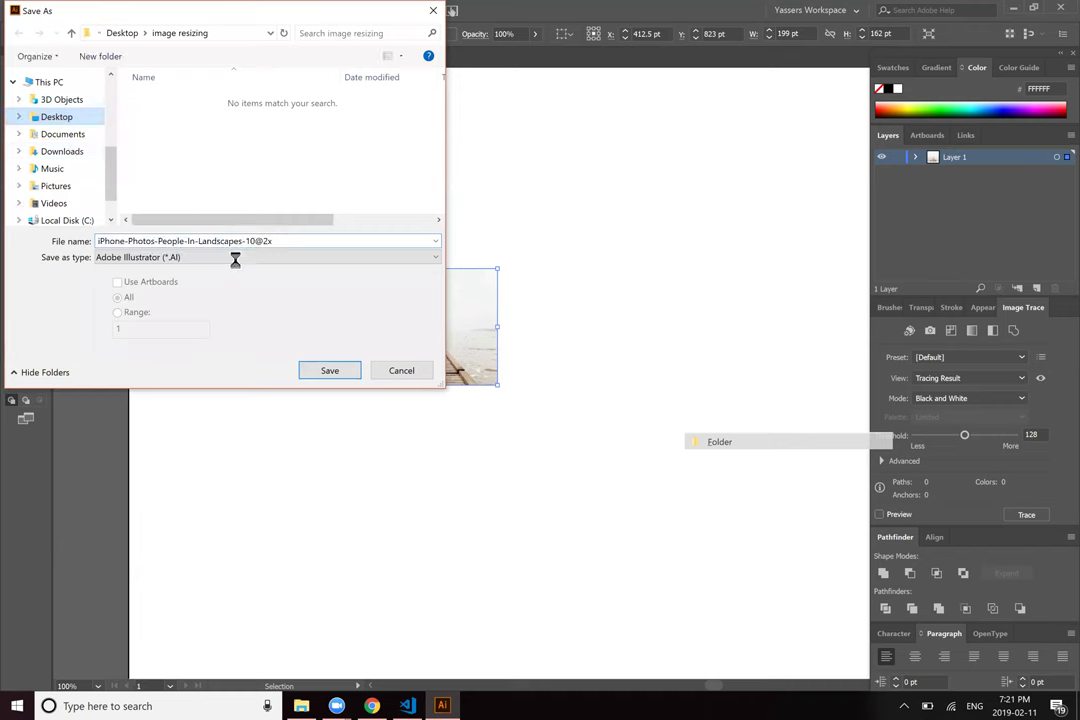
click(239, 260)
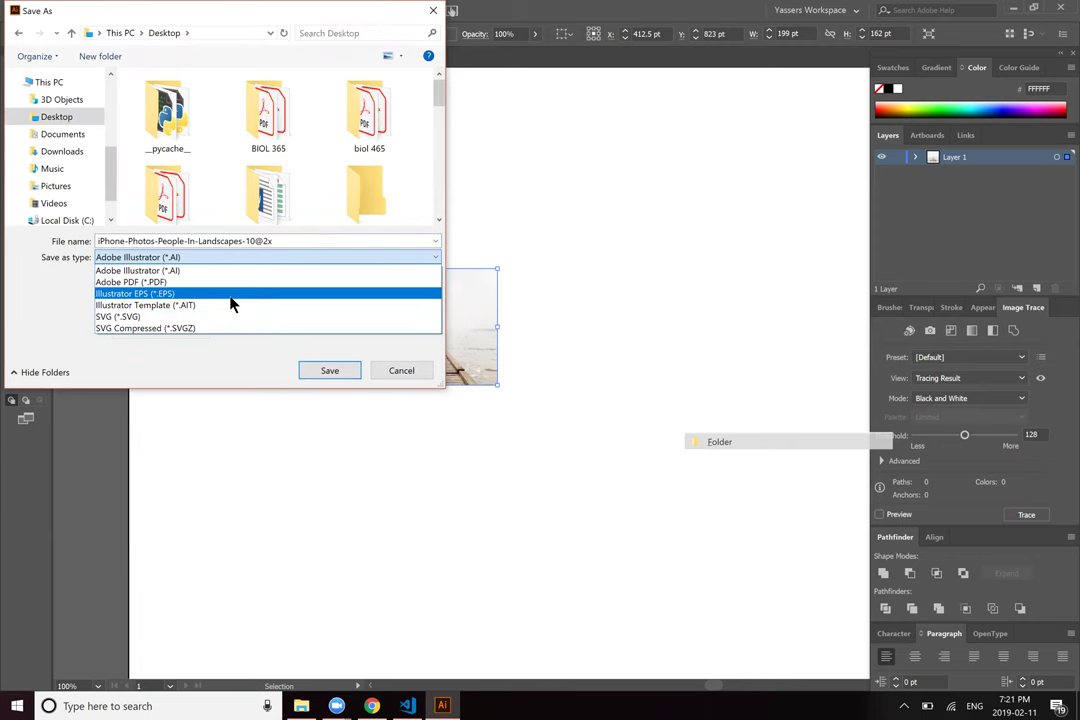
click(52, 308)
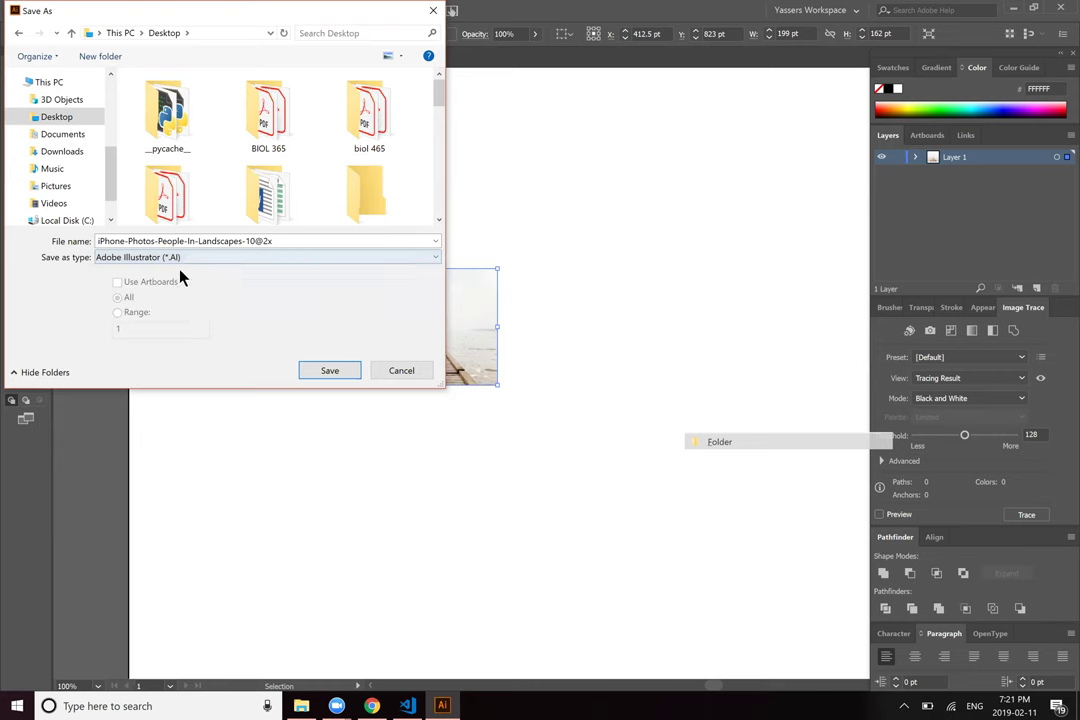
click(273, 240)
double_click(336, 240)
click(336, 240)
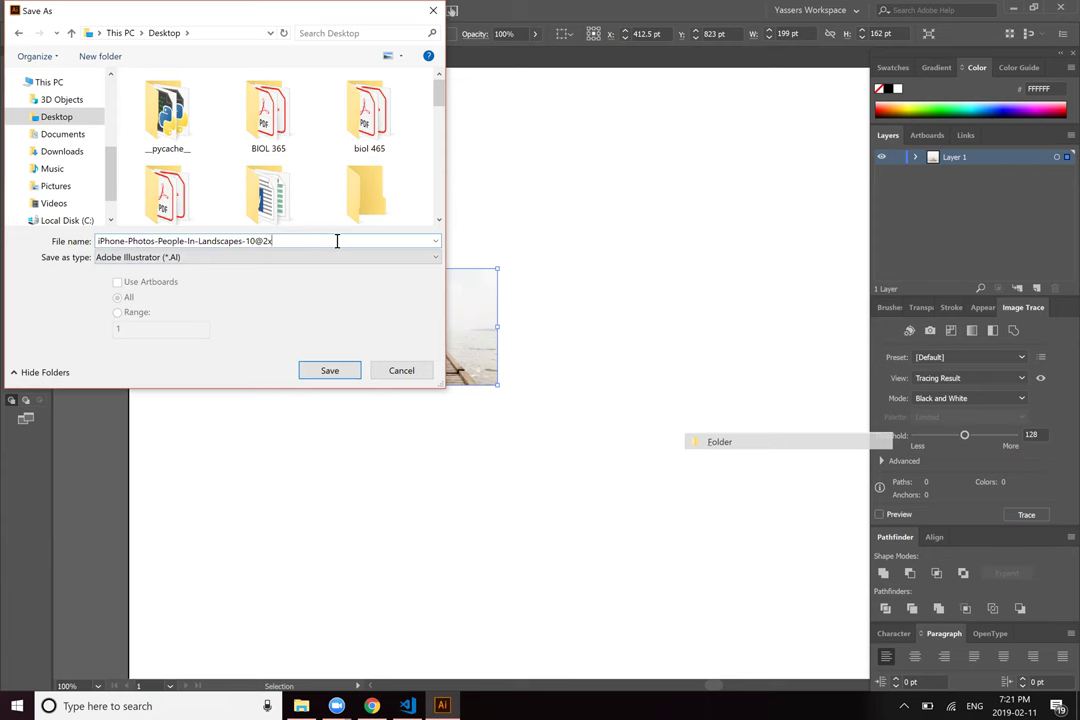
text(.jpeg)
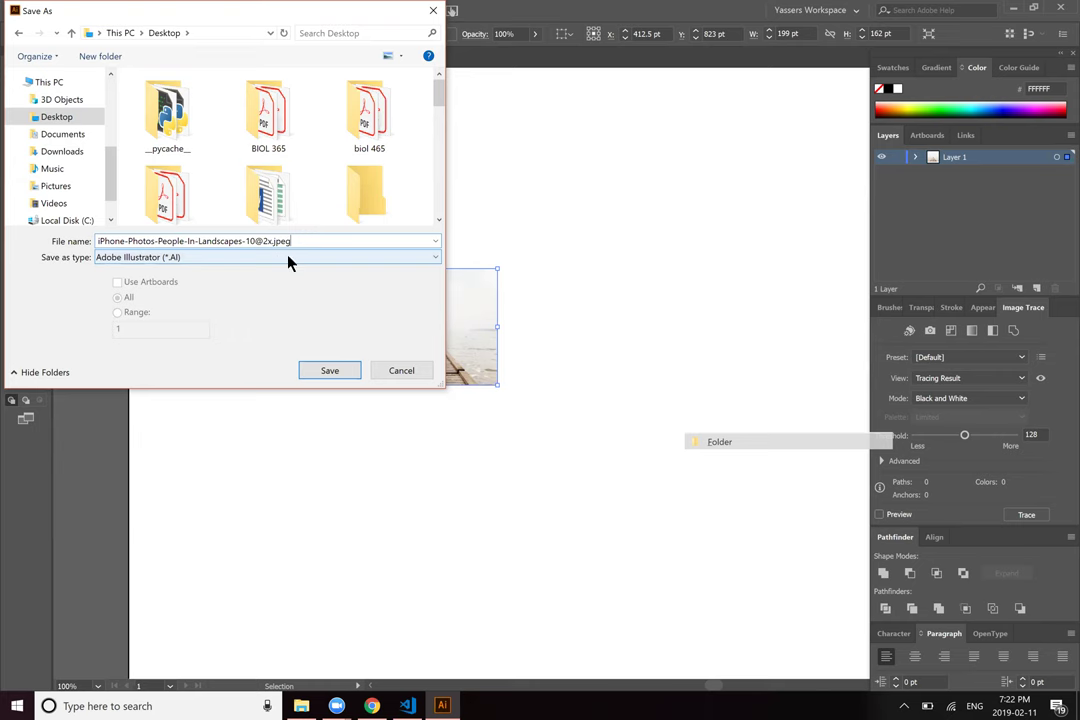
click(322, 375)
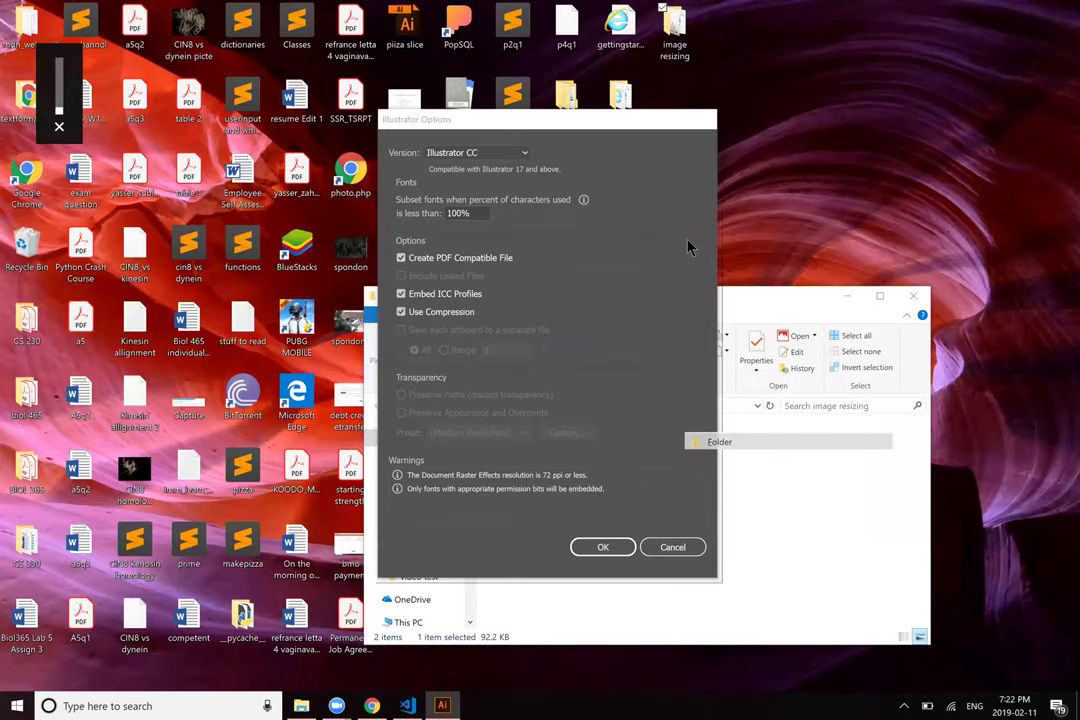
Step: Return to the Illustrator save options and accept them with the version kept at Illustrator CC
key(super+d)
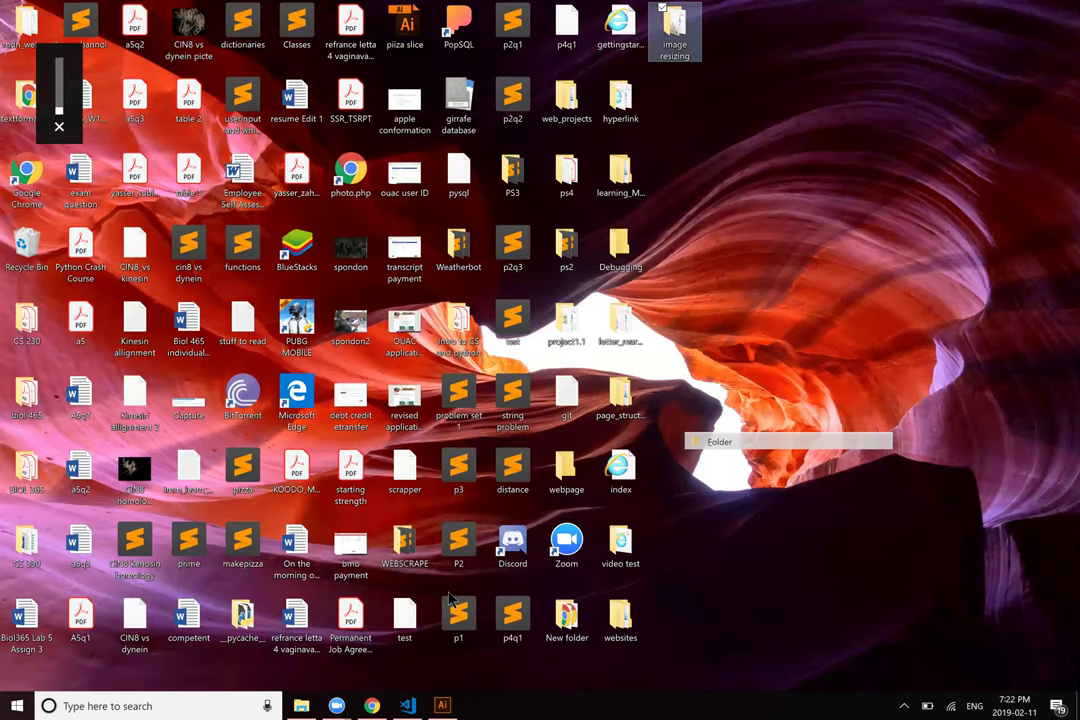
click(443, 705)
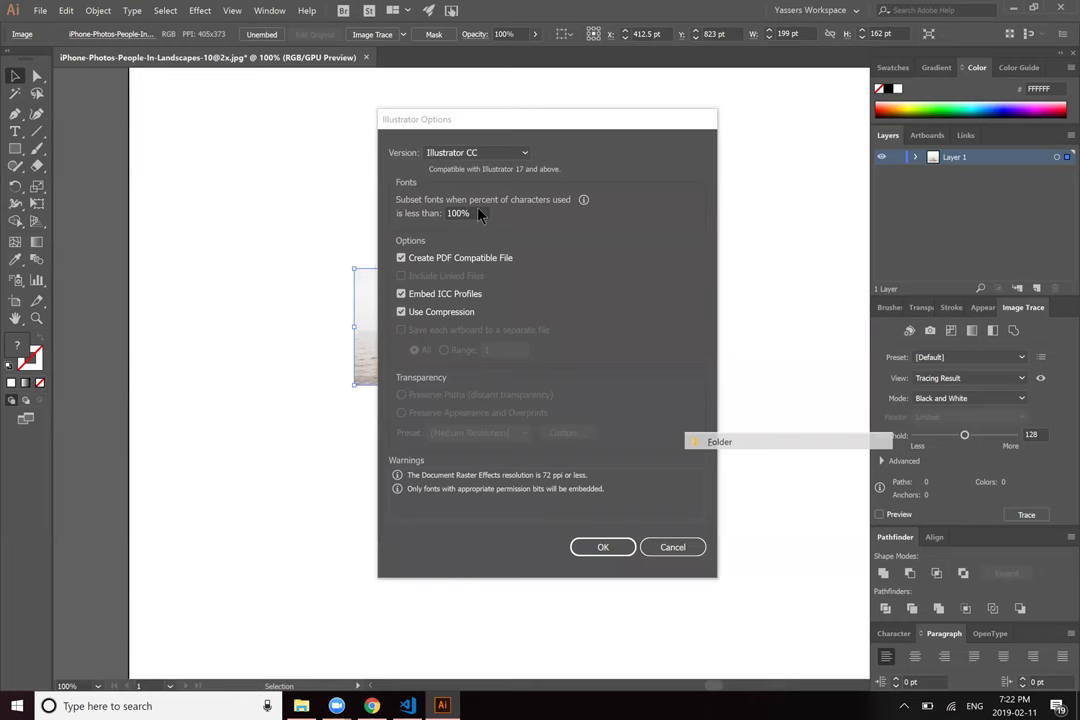
click(495, 154)
click(495, 156)
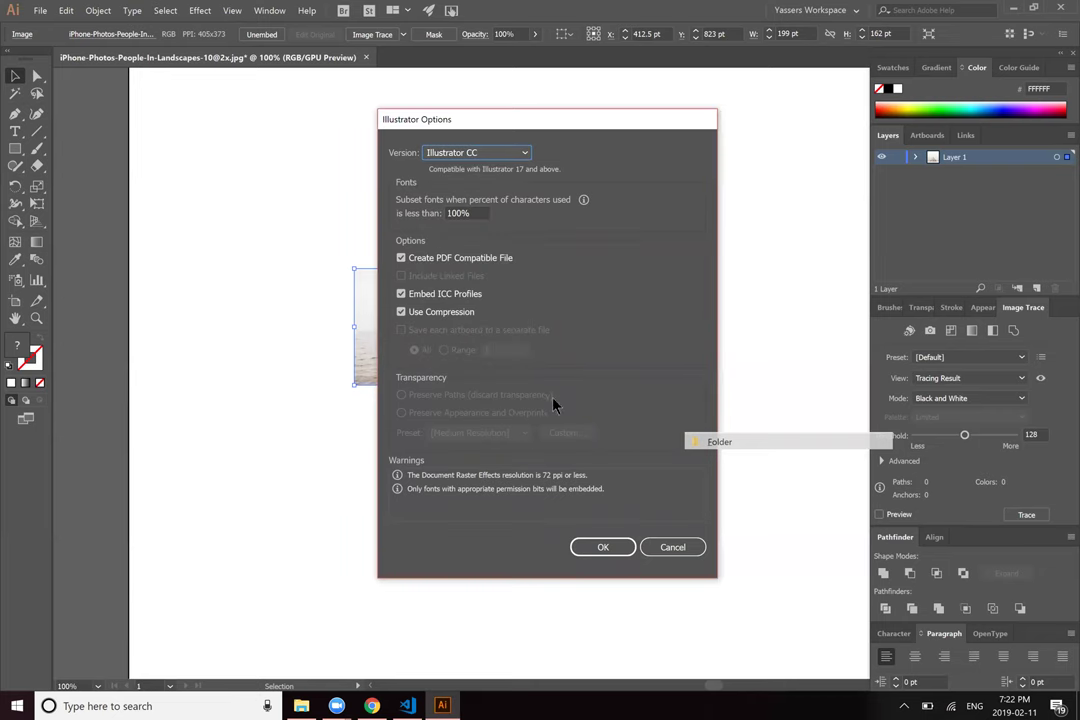
click(604, 548)
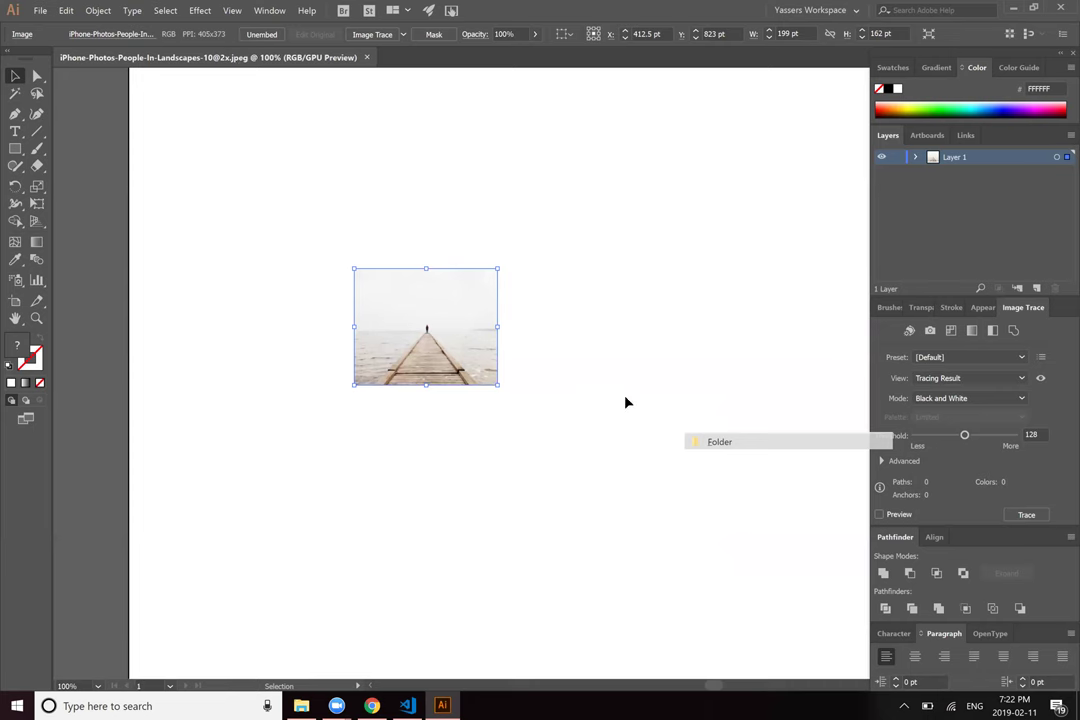
Step: Try to view the saved iPhone-Photos-People-In-Landscapes-10@2x image from the desktop
click(1013, 8)
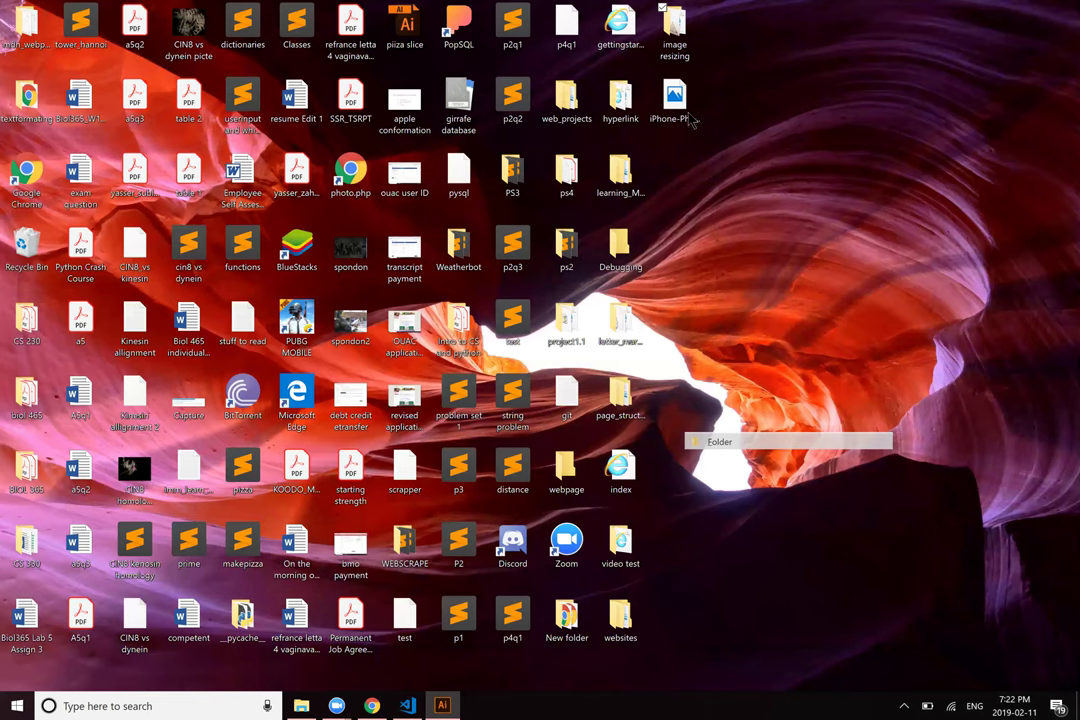
click(685, 118)
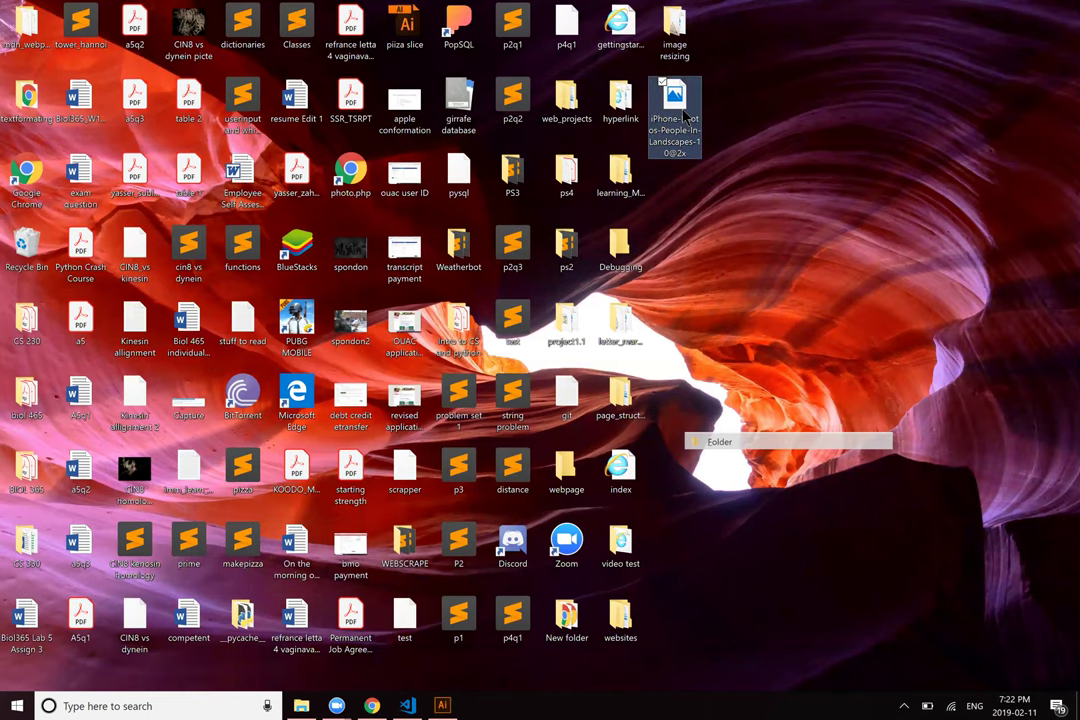
double_click(685, 118)
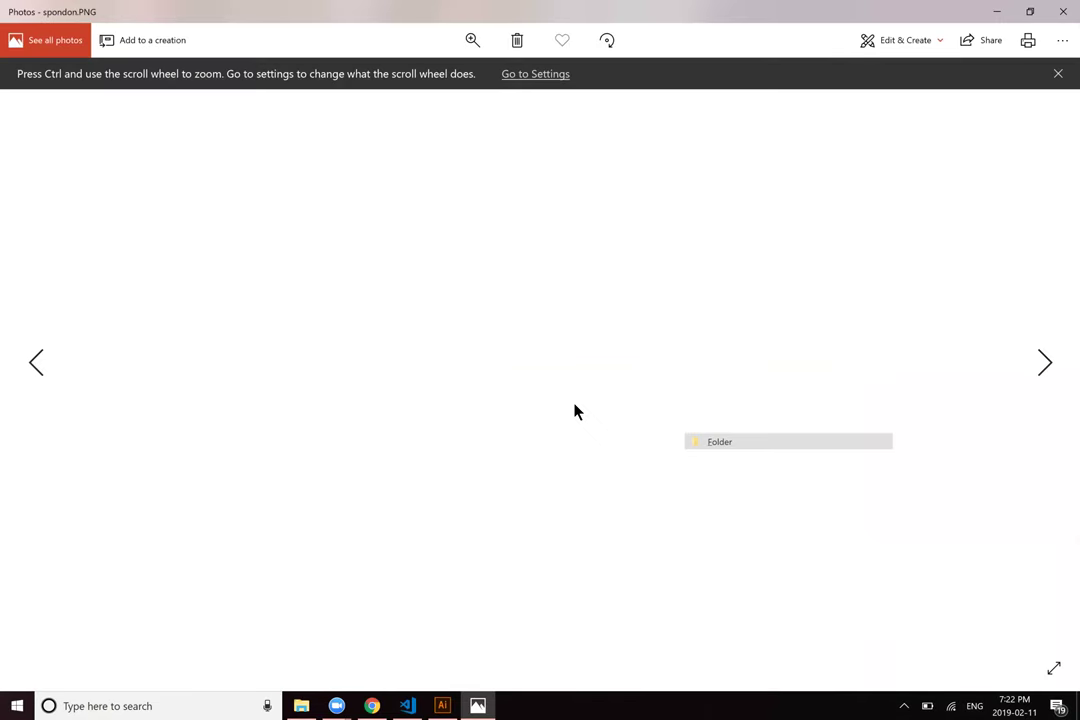
key(alt+F4)
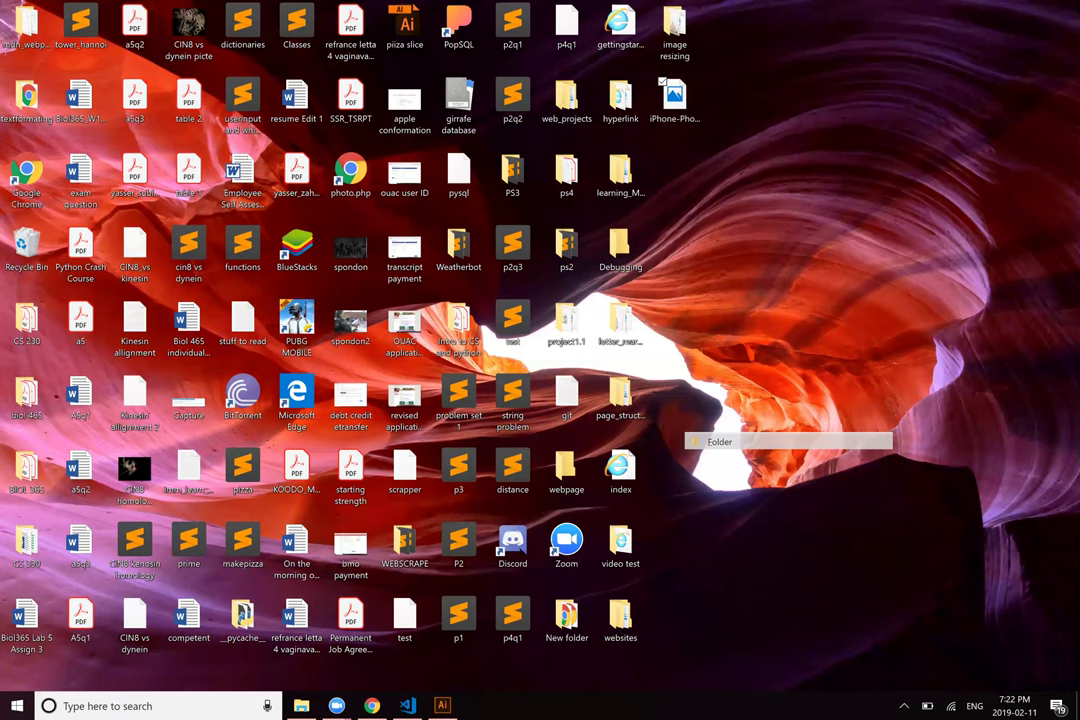
click(681, 105)
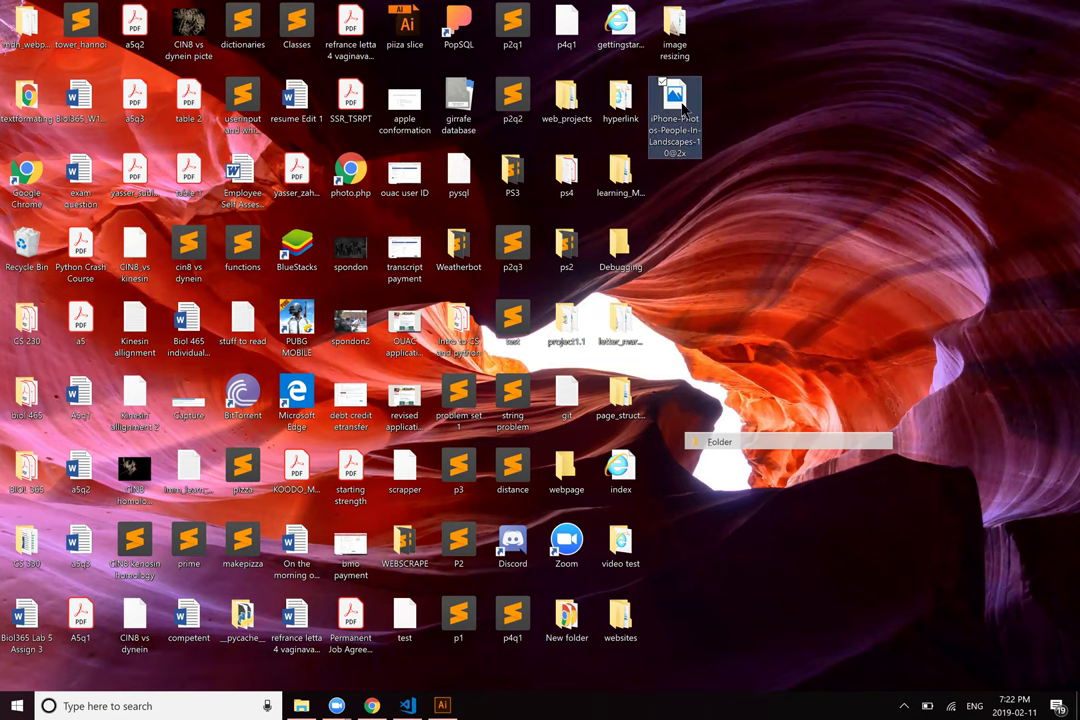
double_click(681, 107)
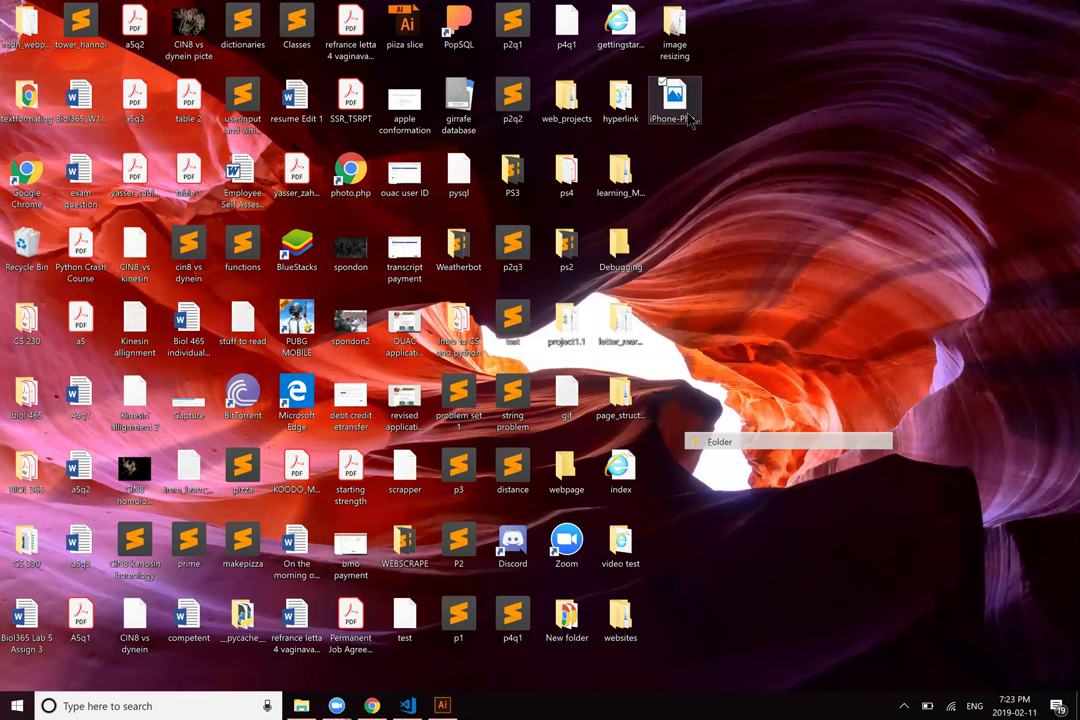
right_click(688, 116)
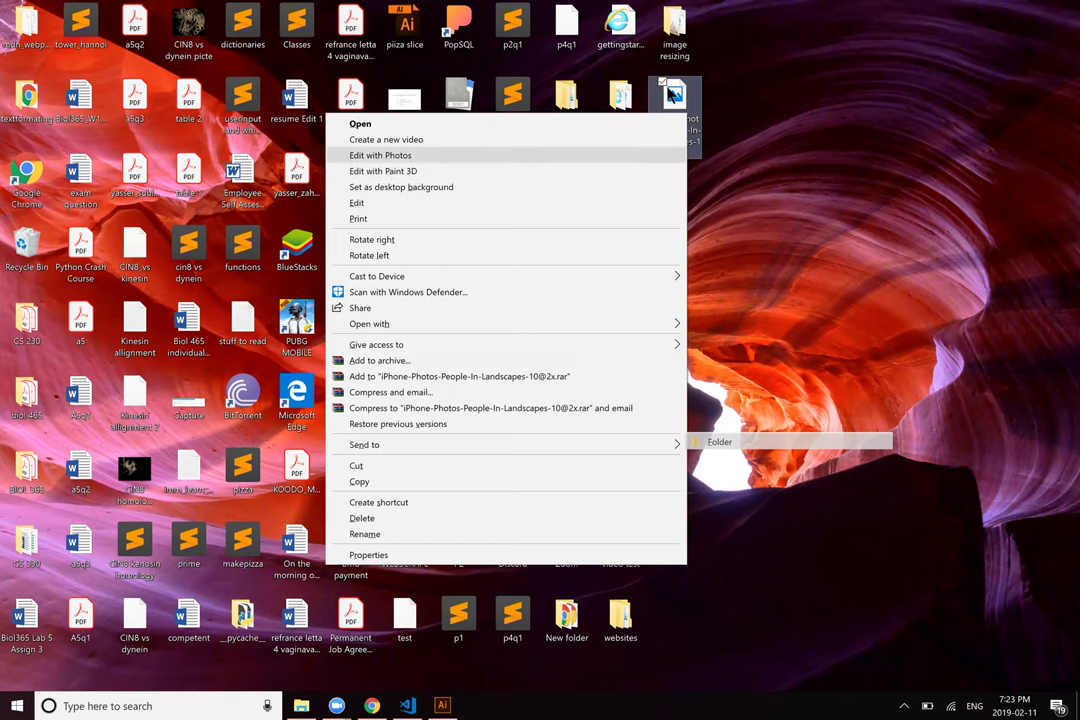
Step: Open the image resizing folder on the desktop and start editing its original pier photo with Photos
click(676, 52)
click(678, 50)
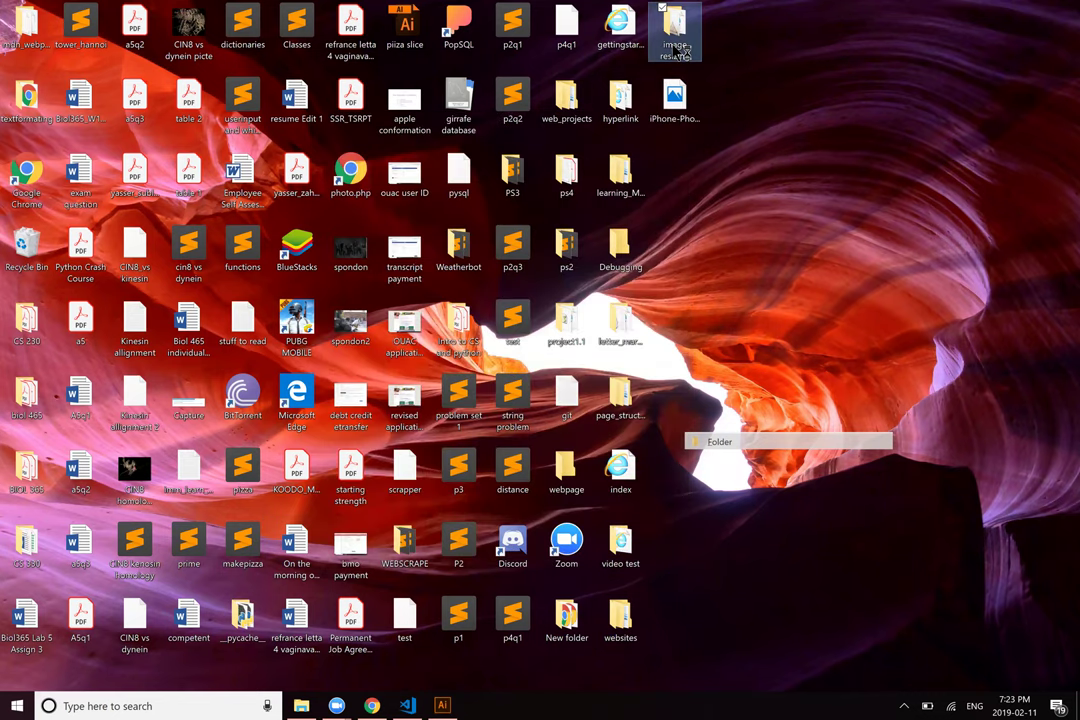
double_click(678, 50)
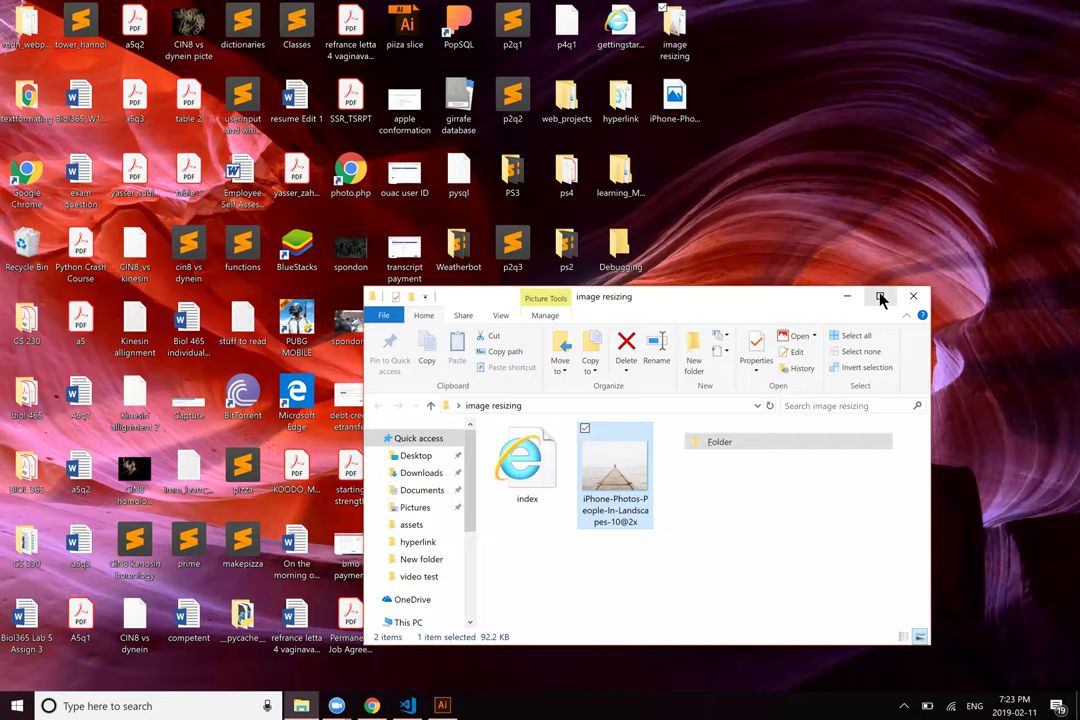
click(880, 297)
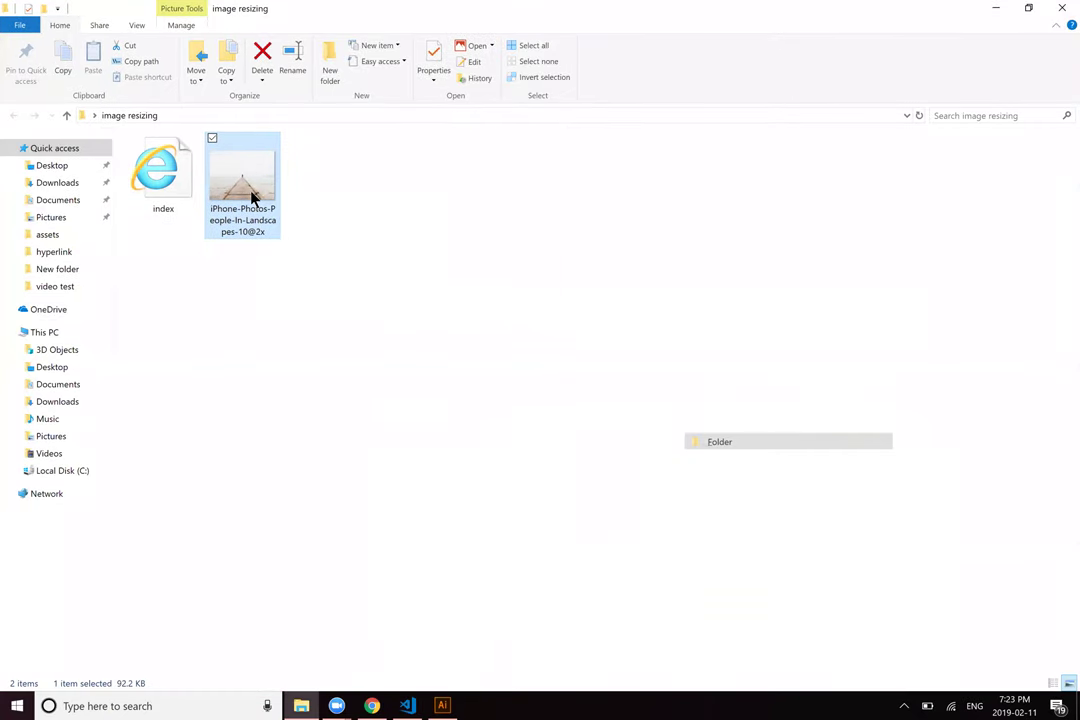
right_click(250, 208)
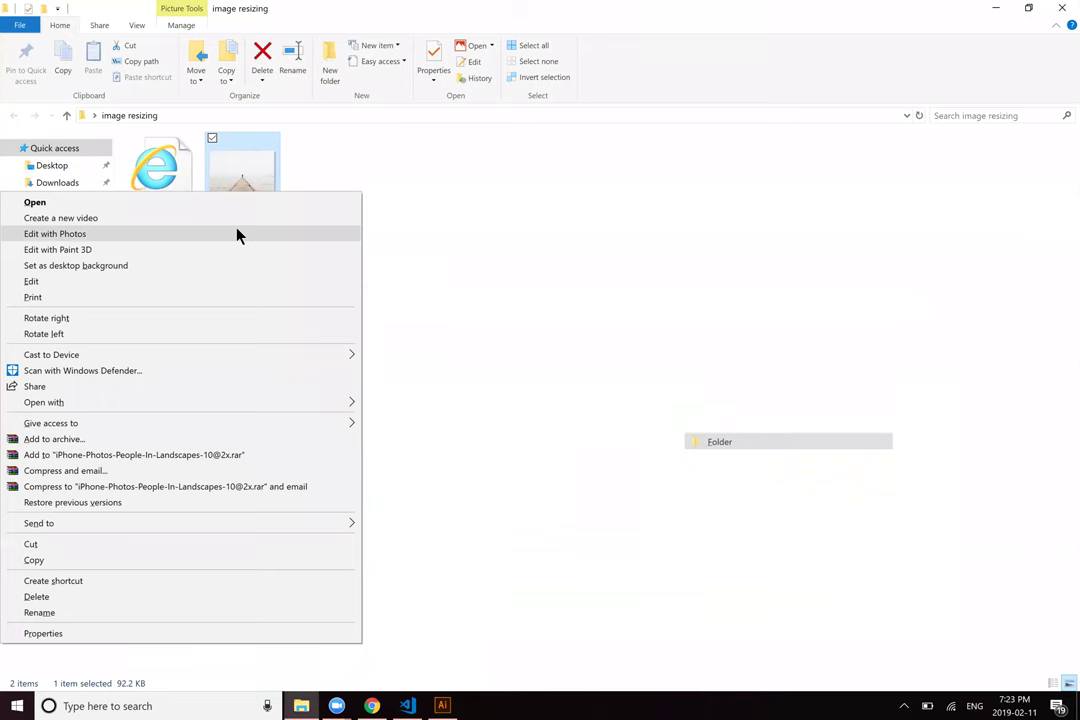
click(237, 233)
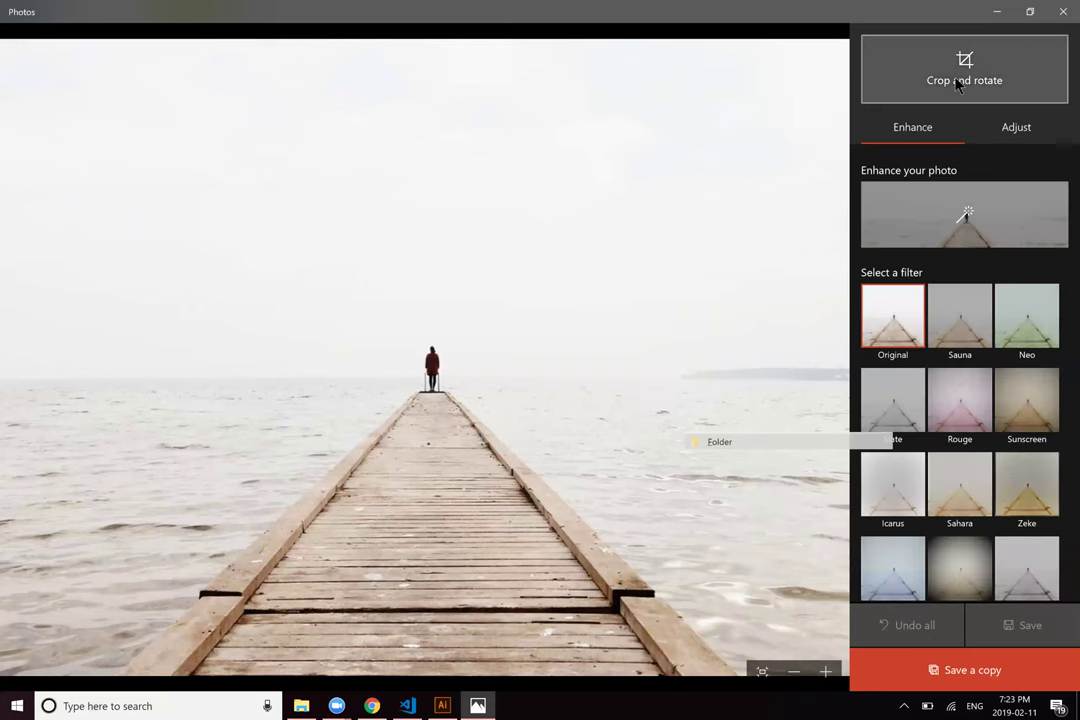
Step: Start cropping the original pier photo in the Photos editor
click(960, 78)
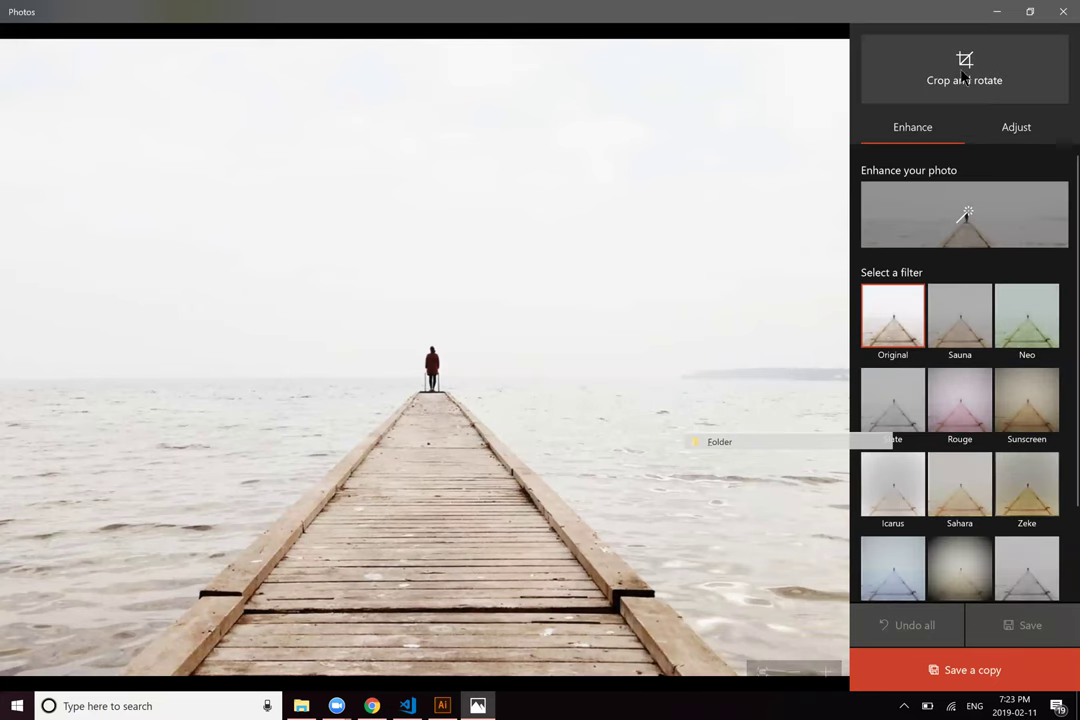
click(958, 76)
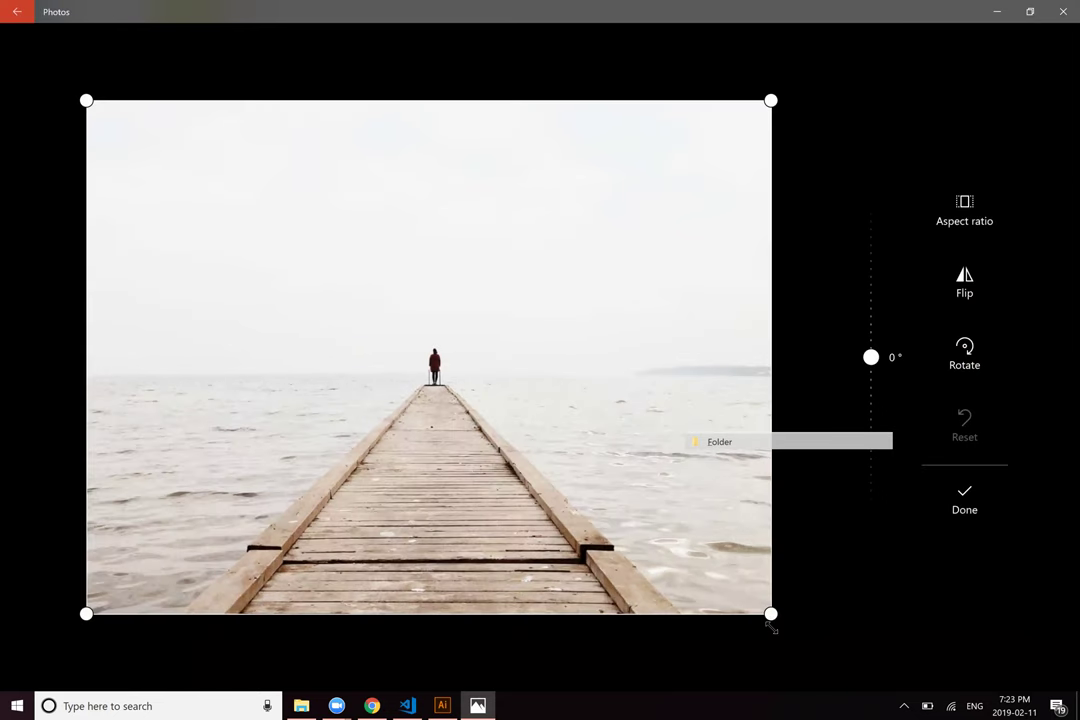
drag(770, 613, 558, 468)
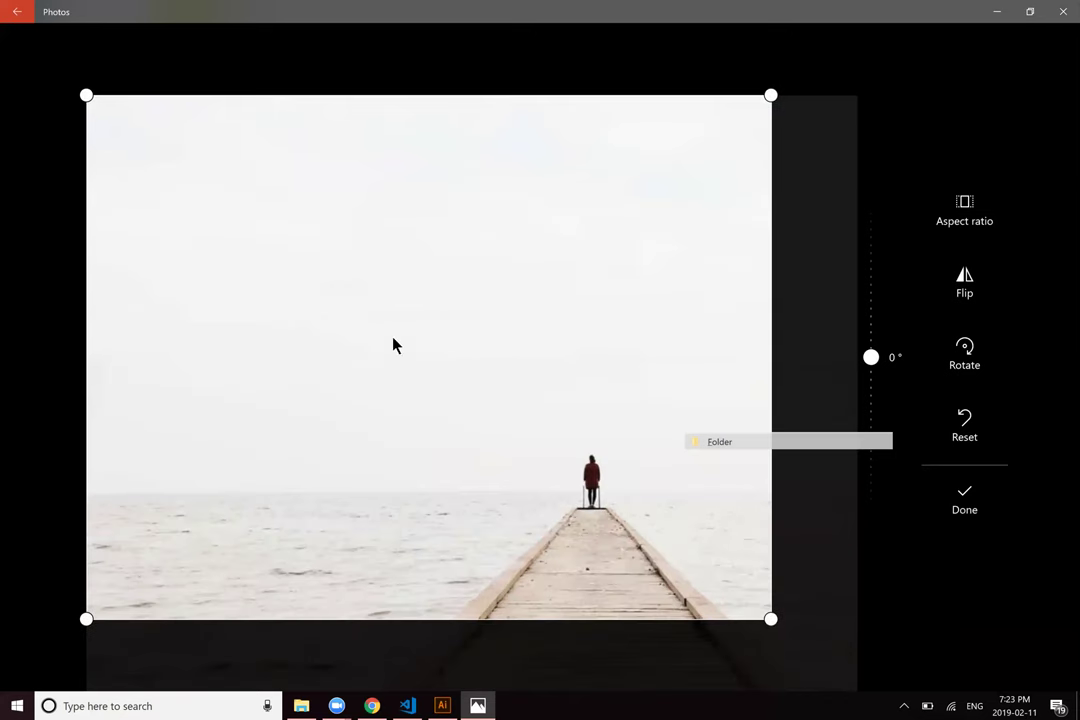
click(446, 412)
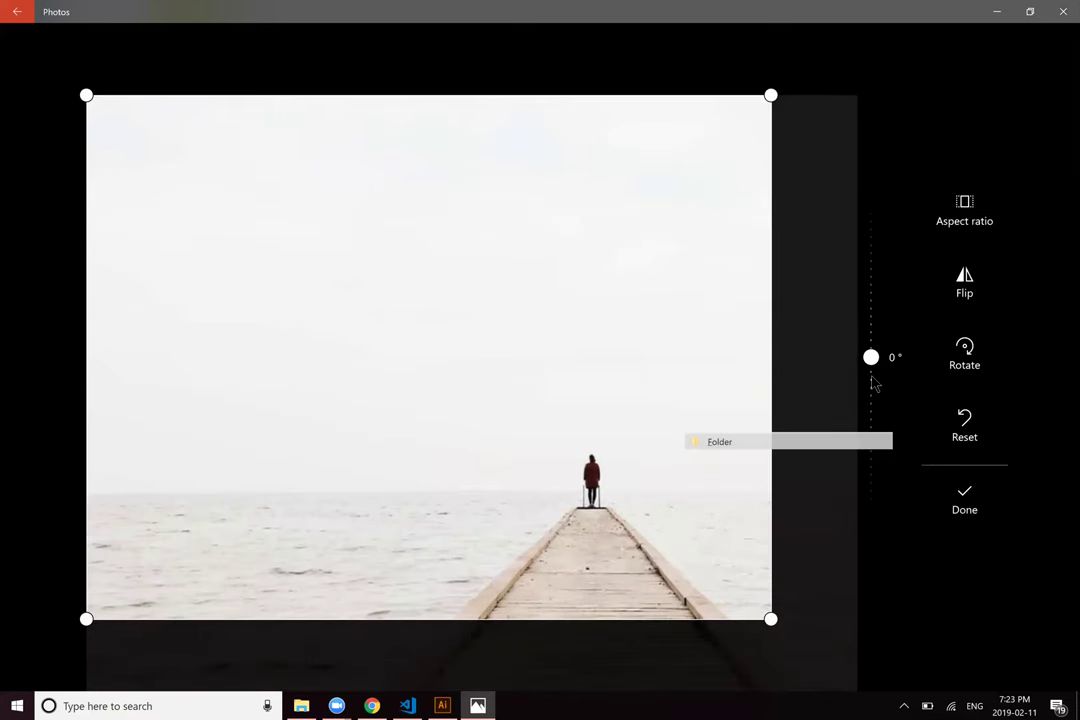
click(968, 213)
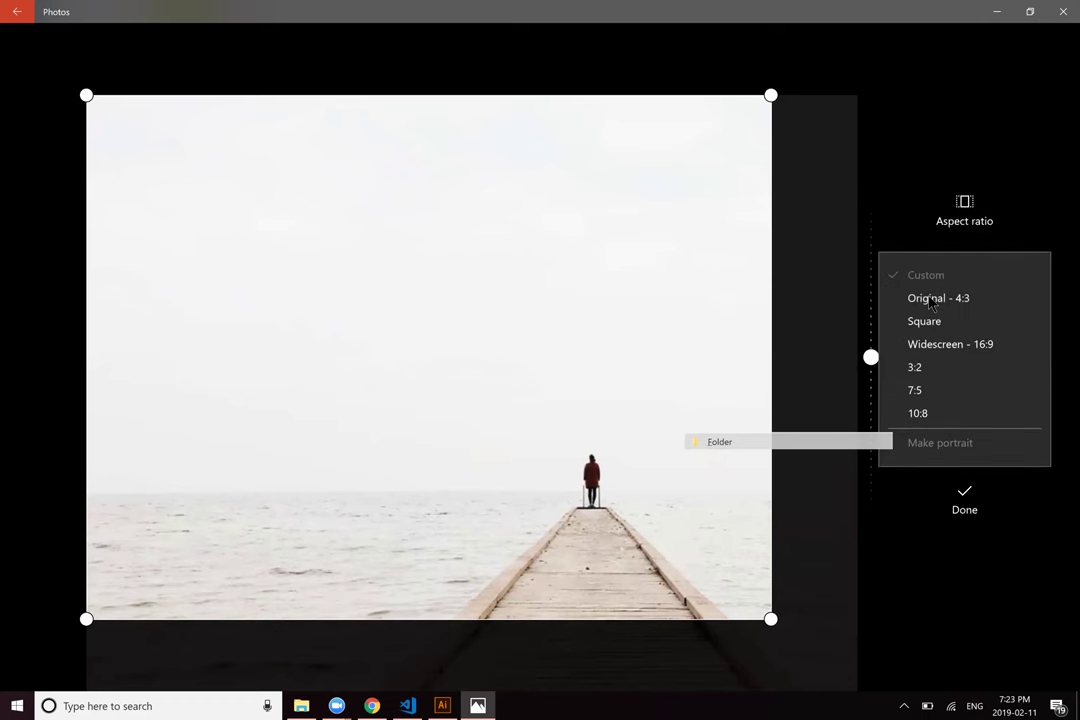
click(930, 300)
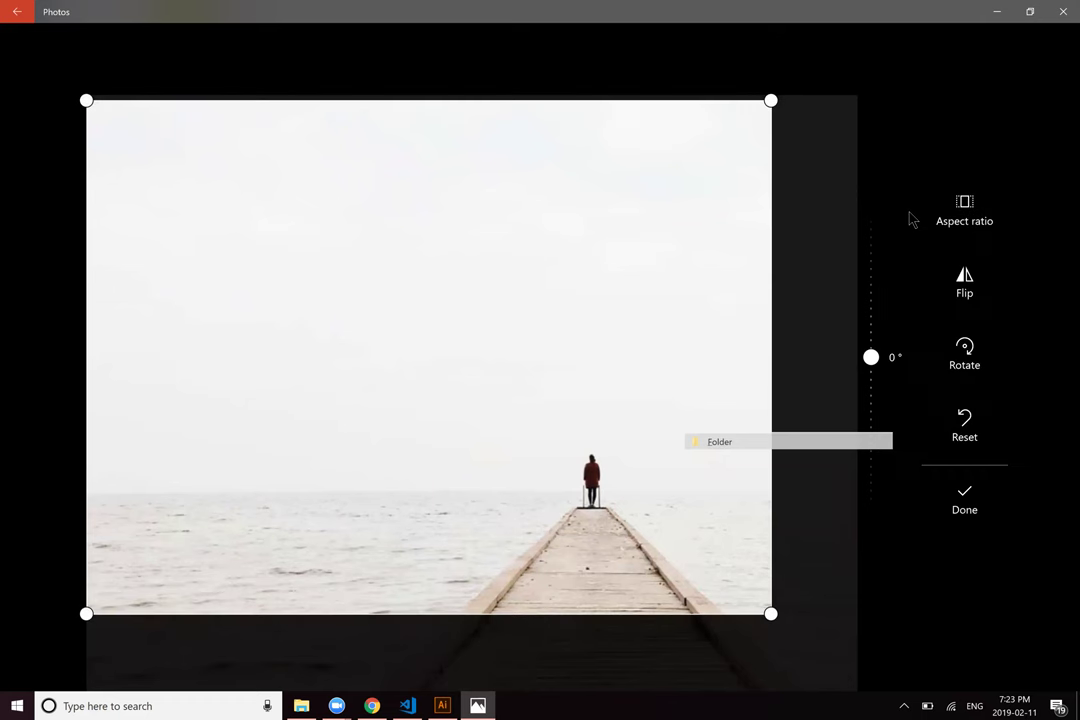
click(965, 440)
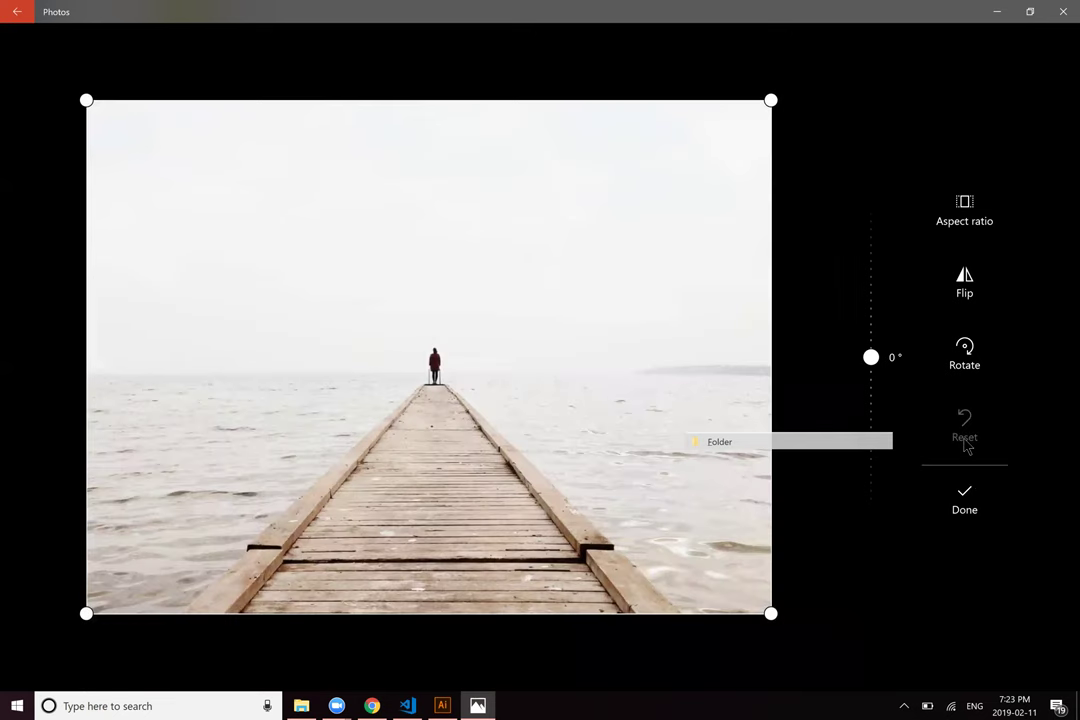
Step: Crop the pier photo at the Original - 4:3 aspect ratio, keeping the person at the pier's end centred
click(975, 213)
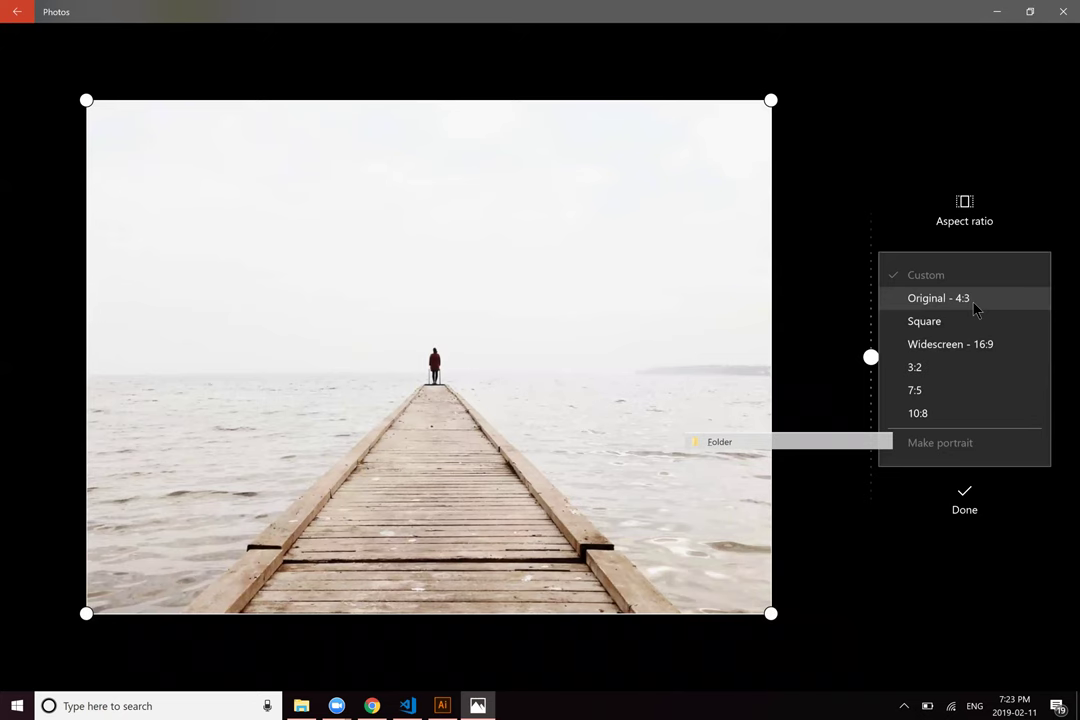
click(861, 164)
drag(86, 613, 212, 528)
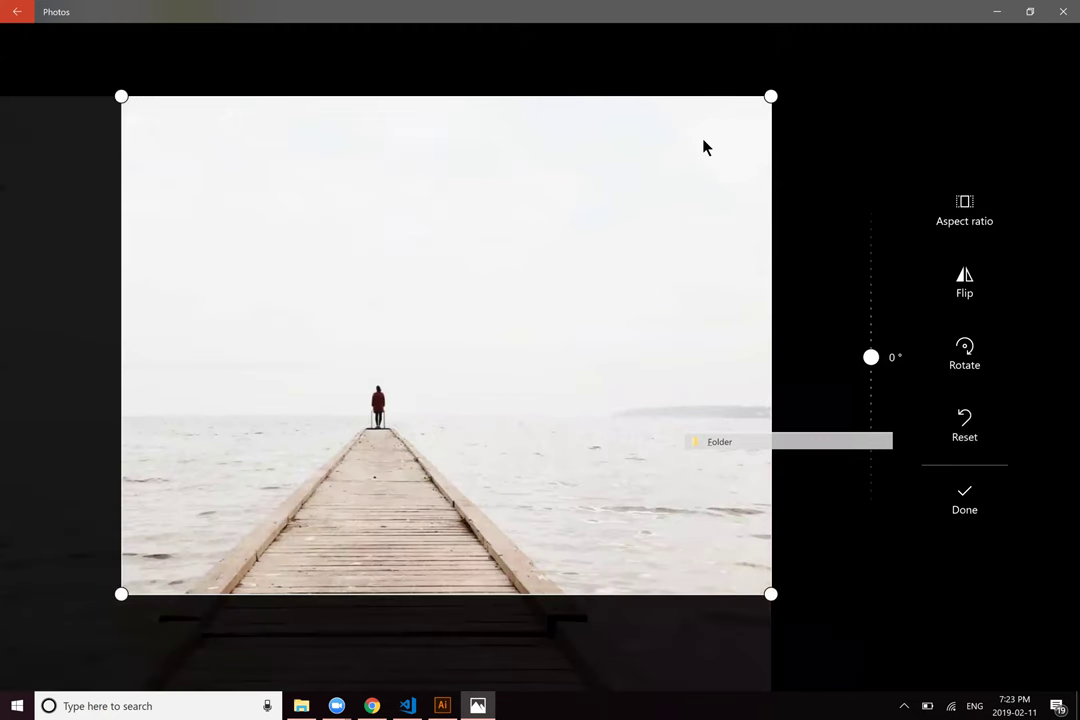
drag(704, 141, 603, 203)
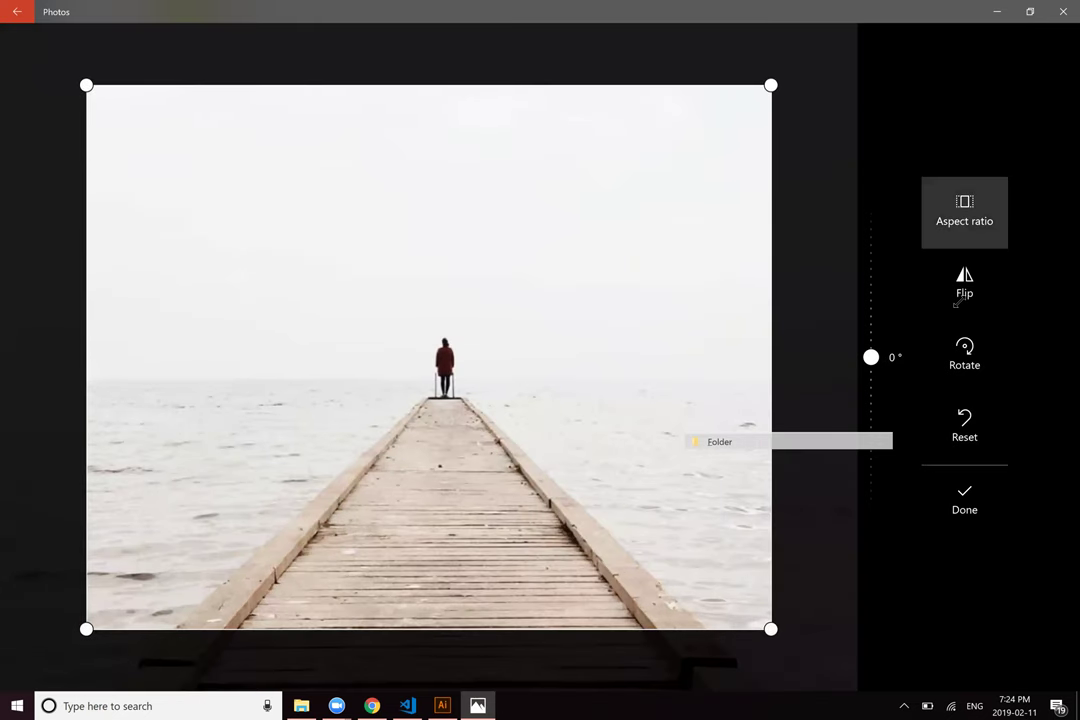
click(967, 218)
click(930, 296)
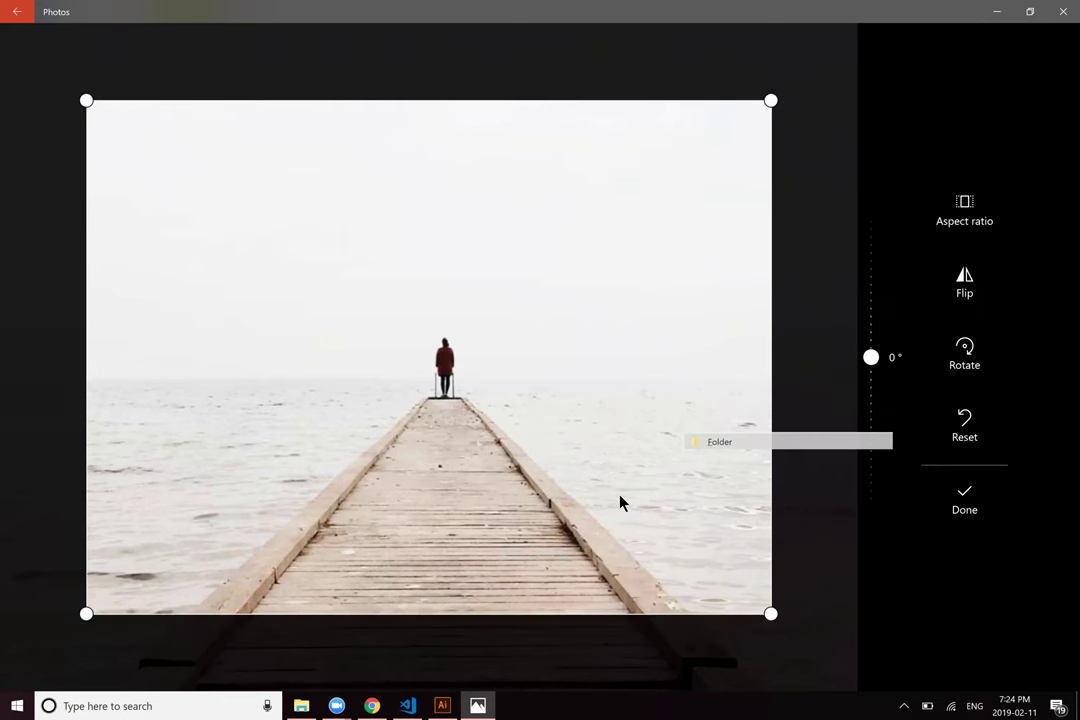
drag(665, 506, 603, 498)
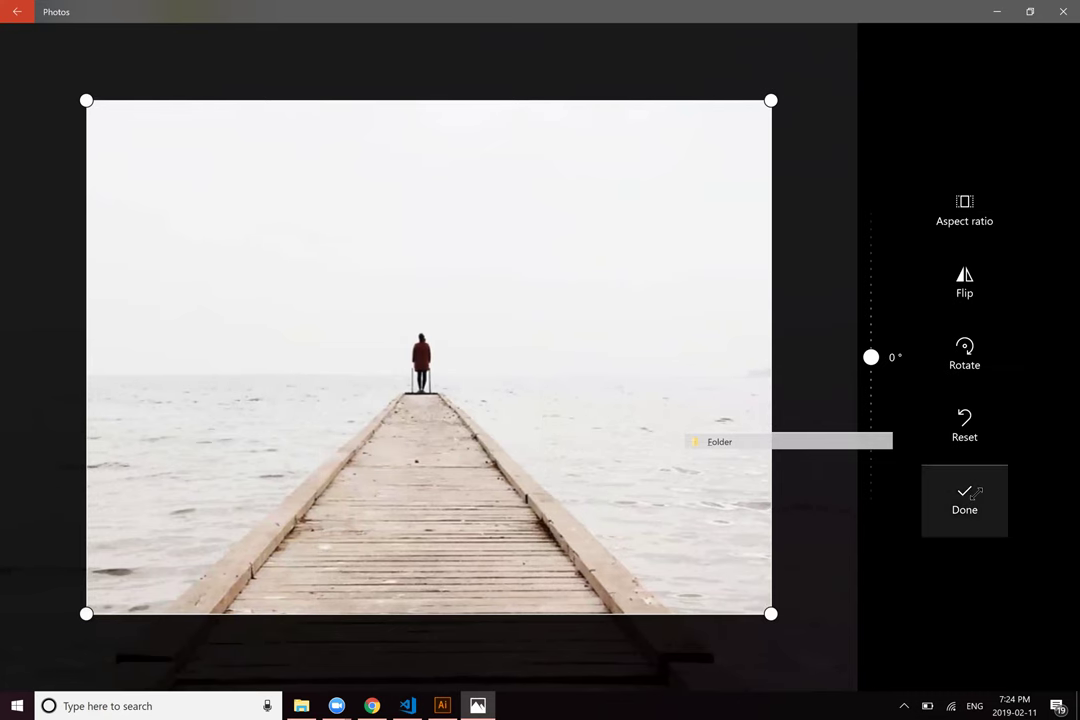
click(964, 500)
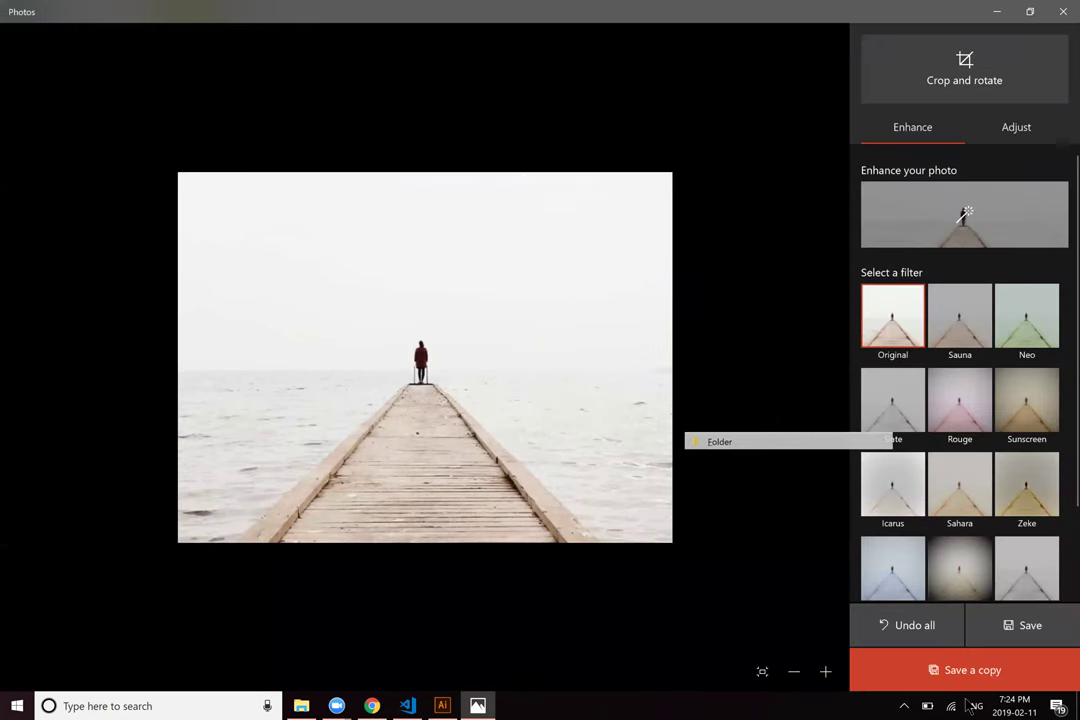
Step: Save the cropped photo as a JPG copy named iPhone-Photos-People-In-Landscapes-10@2x on the Desktop, and close Photos and the folder window
key(ctrl+s)
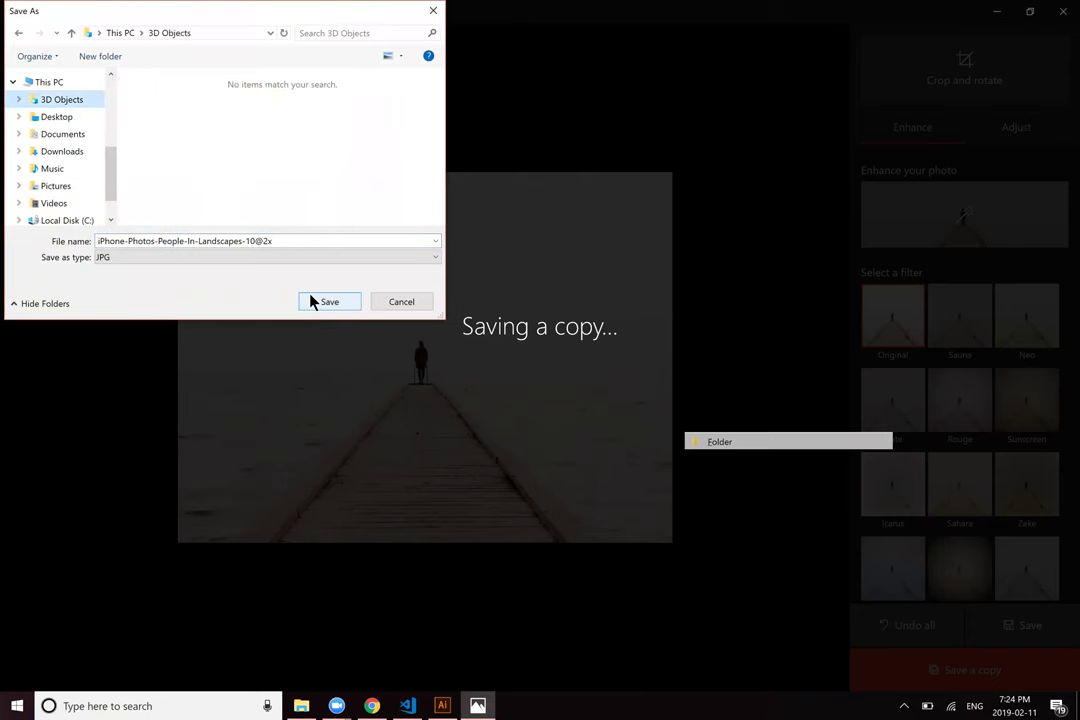
click(58, 117)
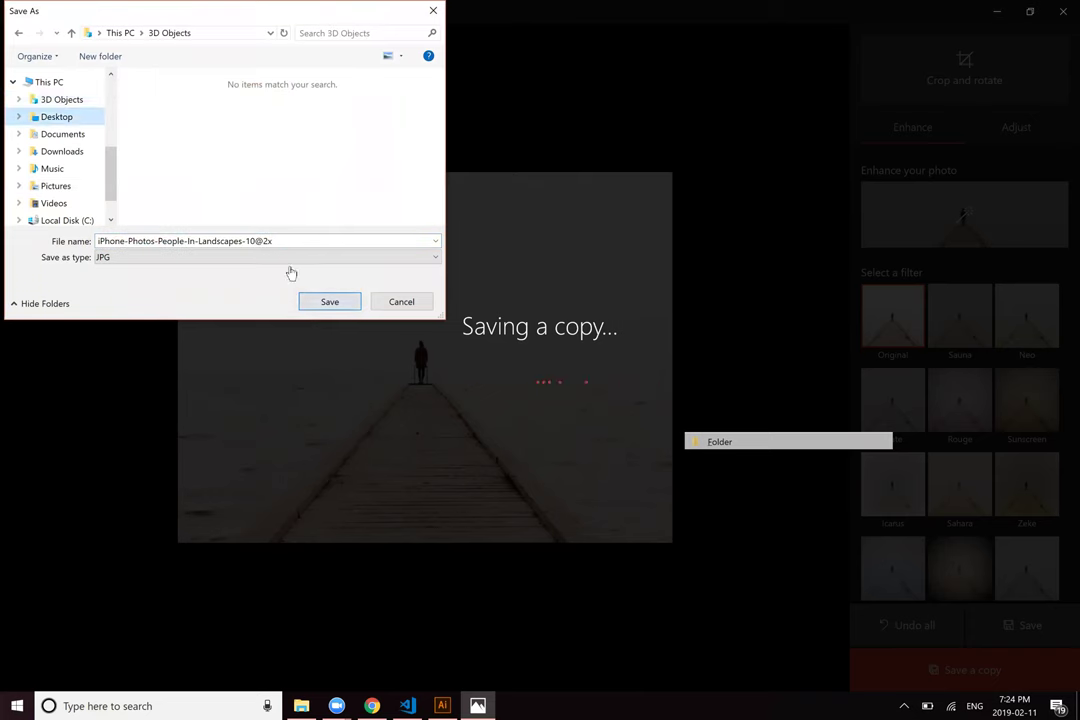
click(329, 302)
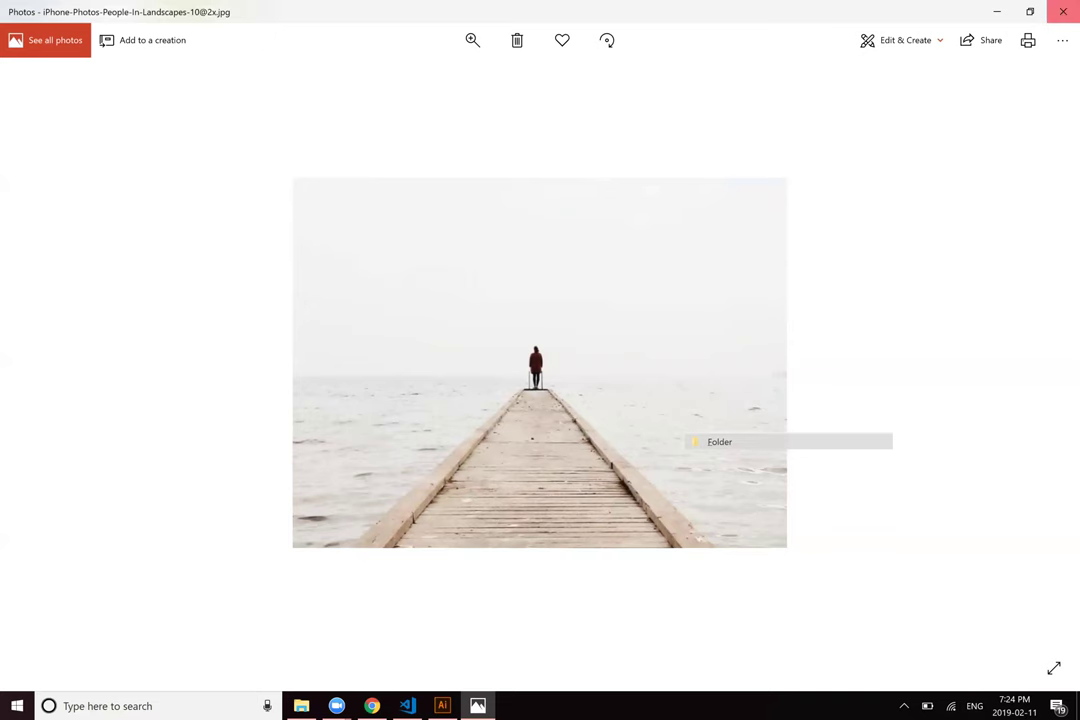
key(alt+F4)
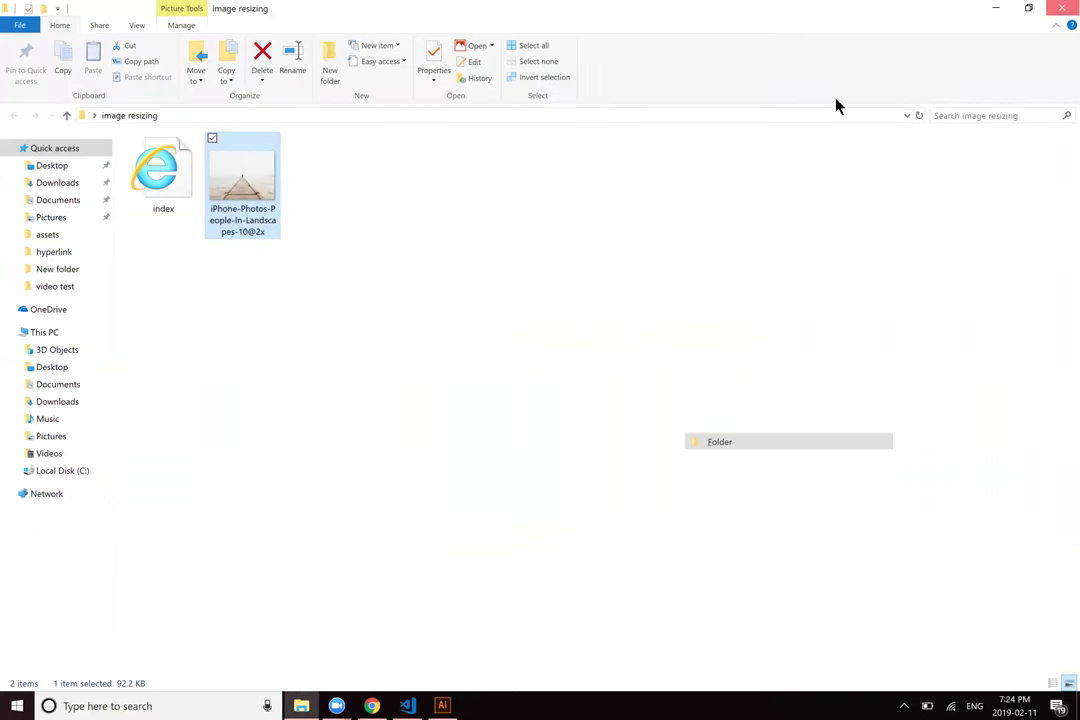
key(alt+F4)
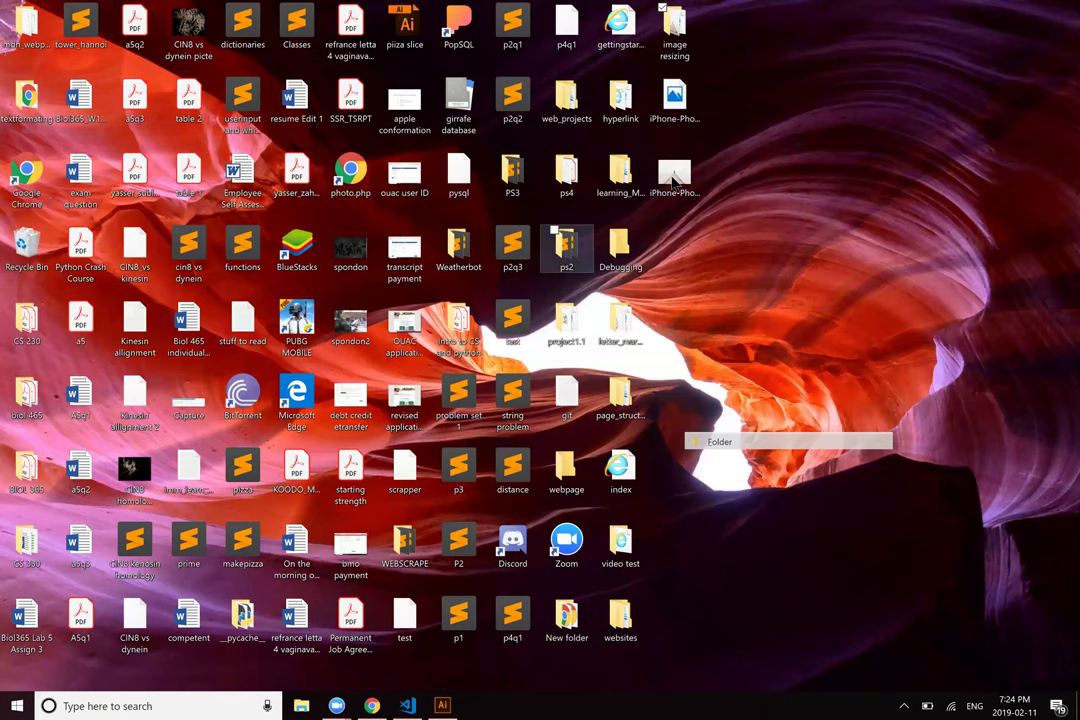
Step: Edit the new desktop copy with Photos and crop it more tightly around the person, keeping the original 4:3 ratio
right_click(669, 180)
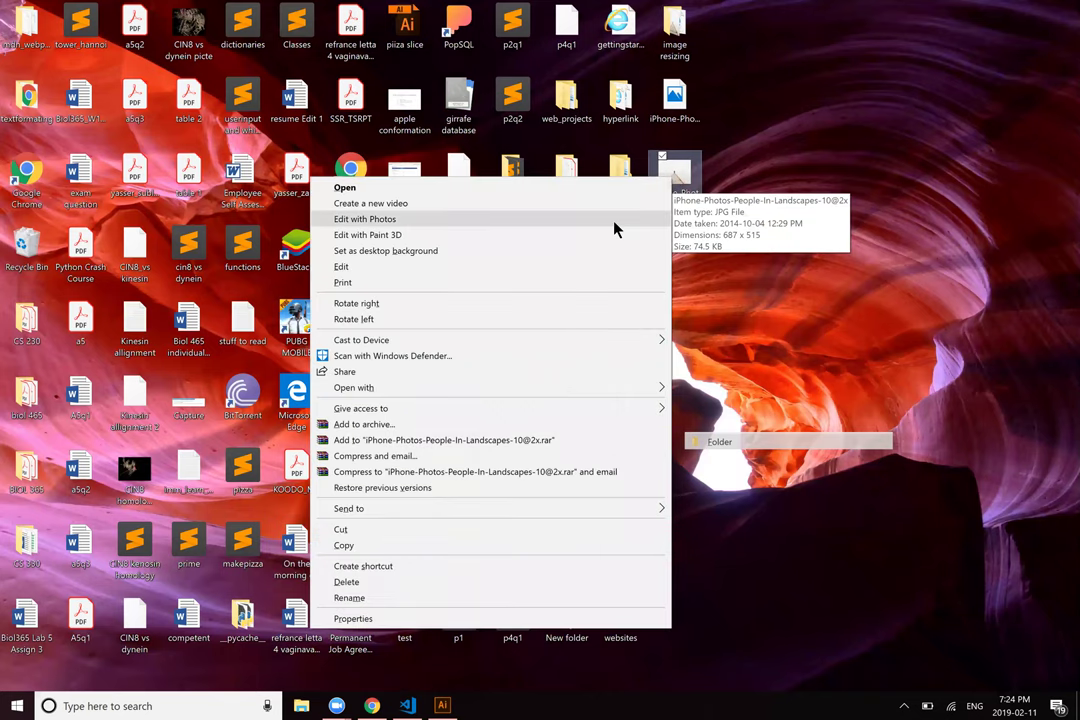
click(612, 219)
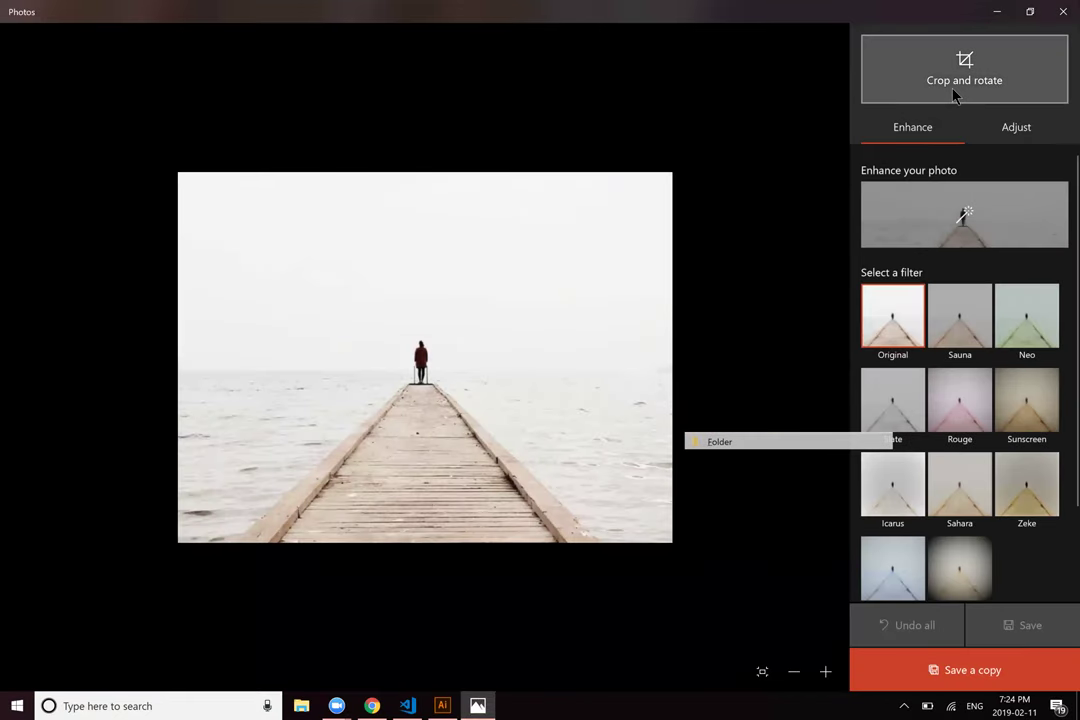
click(950, 90)
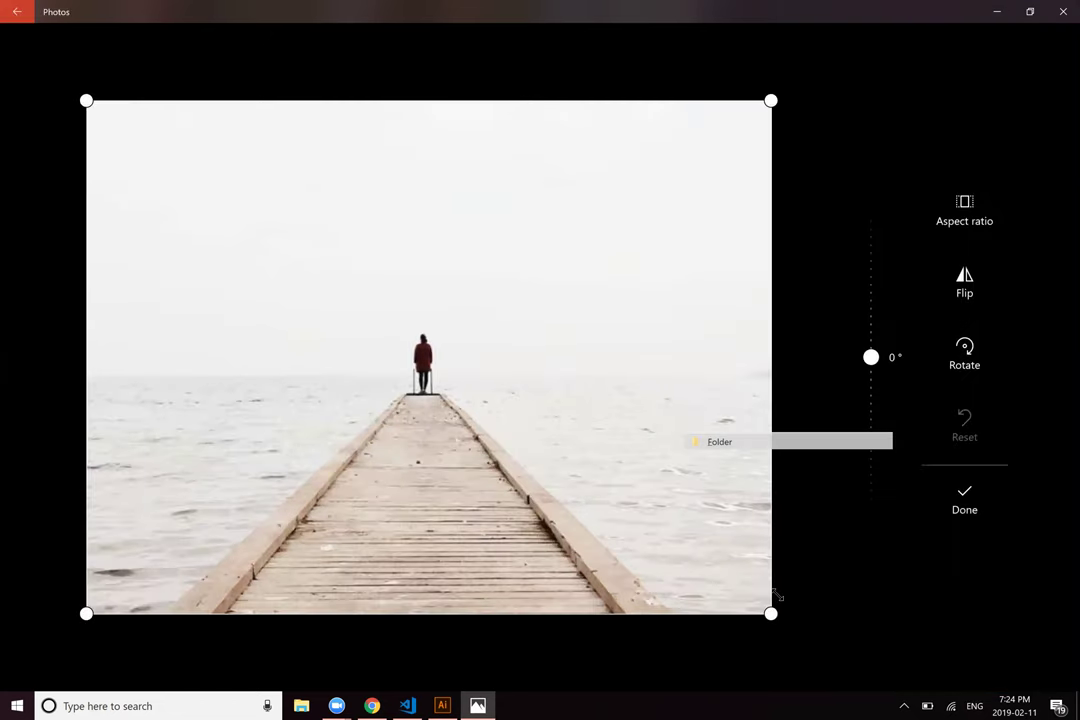
drag(765, 610, 370, 337)
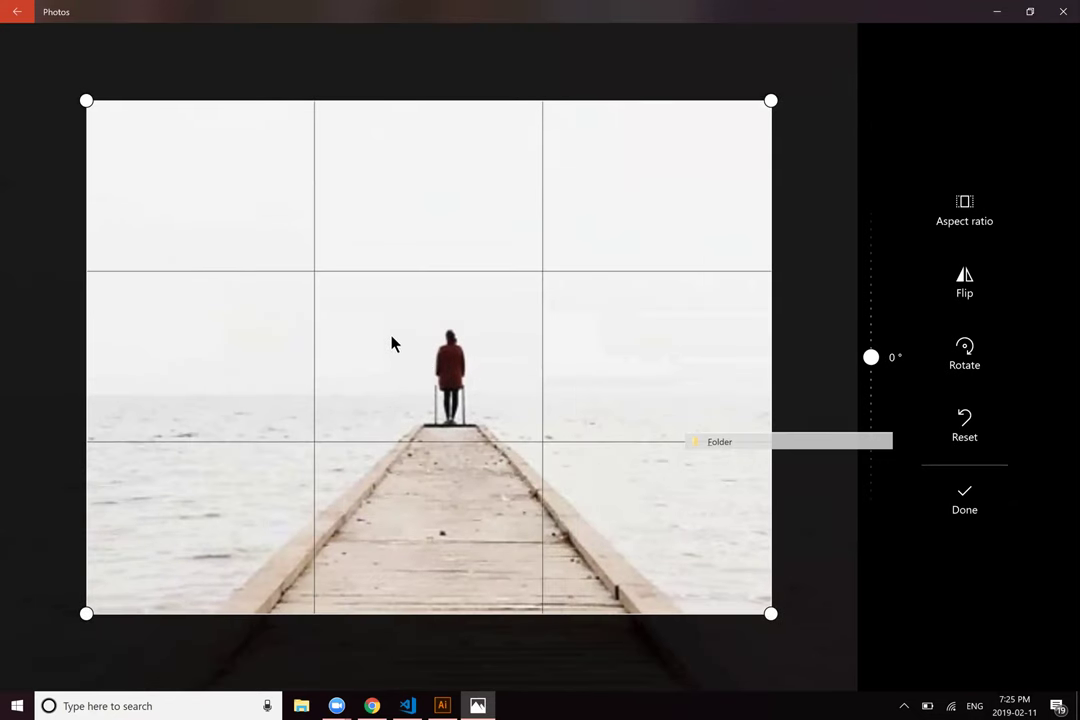
click(961, 218)
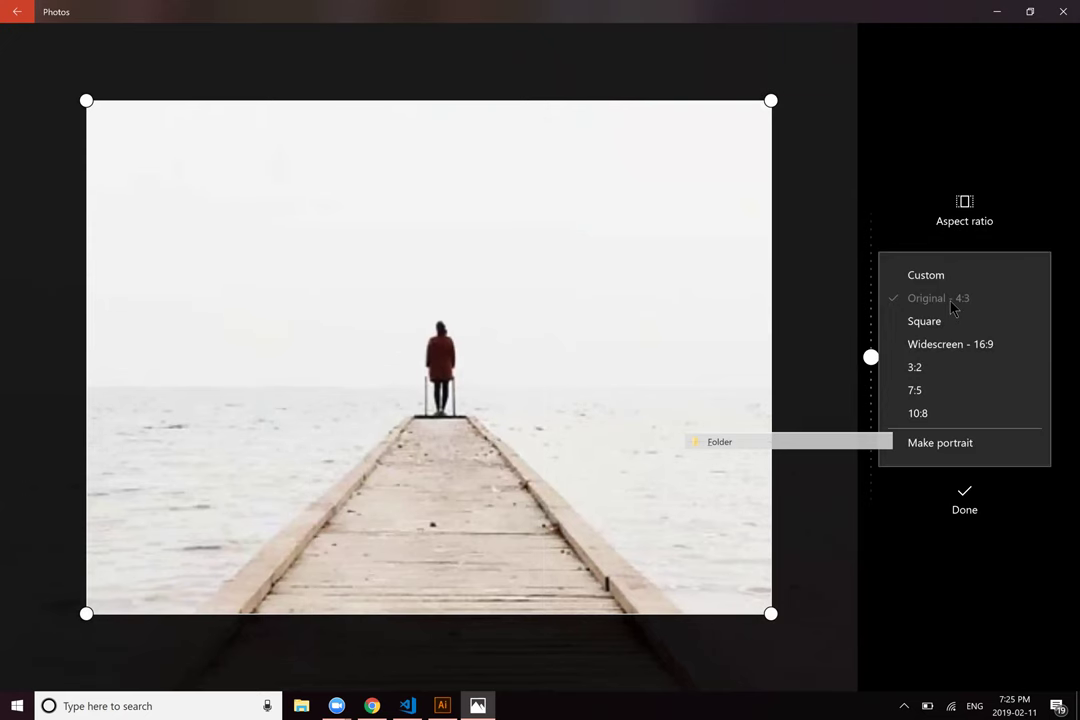
click(923, 212)
drag(617, 330, 591, 326)
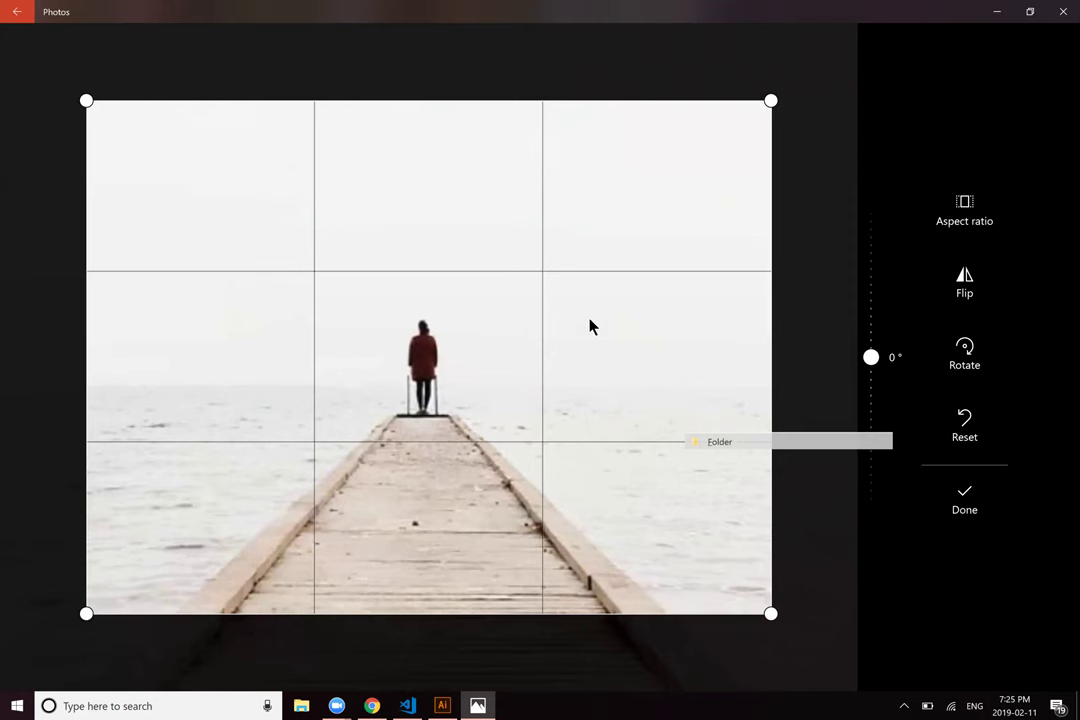
click(965, 500)
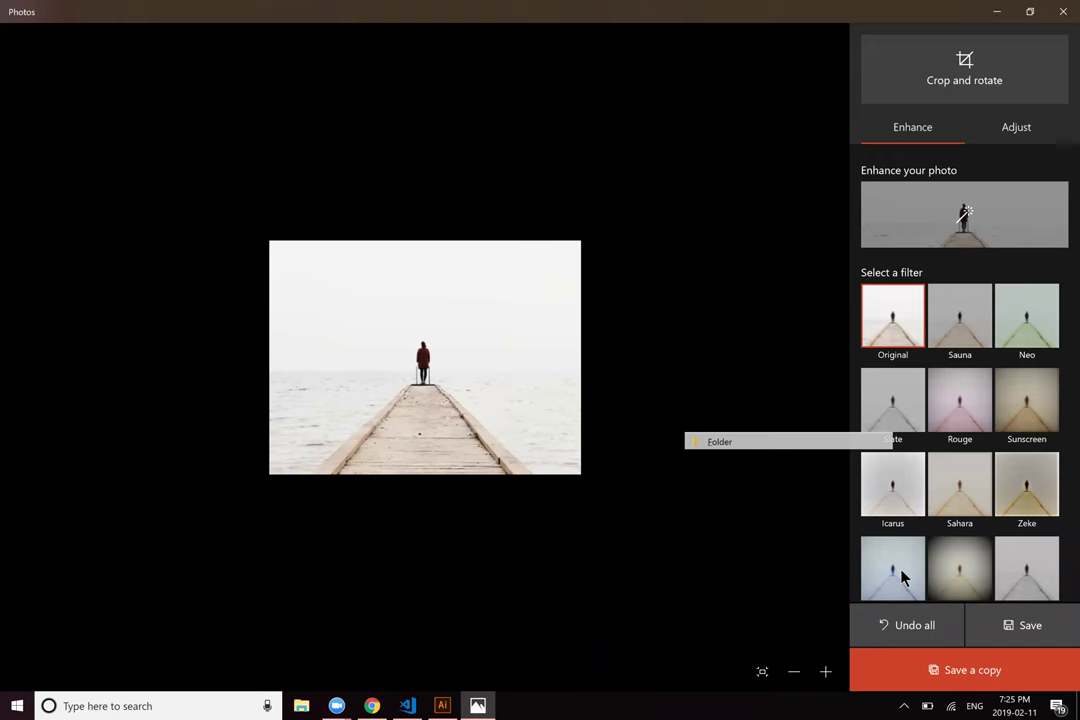
Step: Save the tighter crop on the Desktop as a JPG named iPhone-Photos-People-In-Landscapes-10@2x_narrow and close Photos
click(1022, 673)
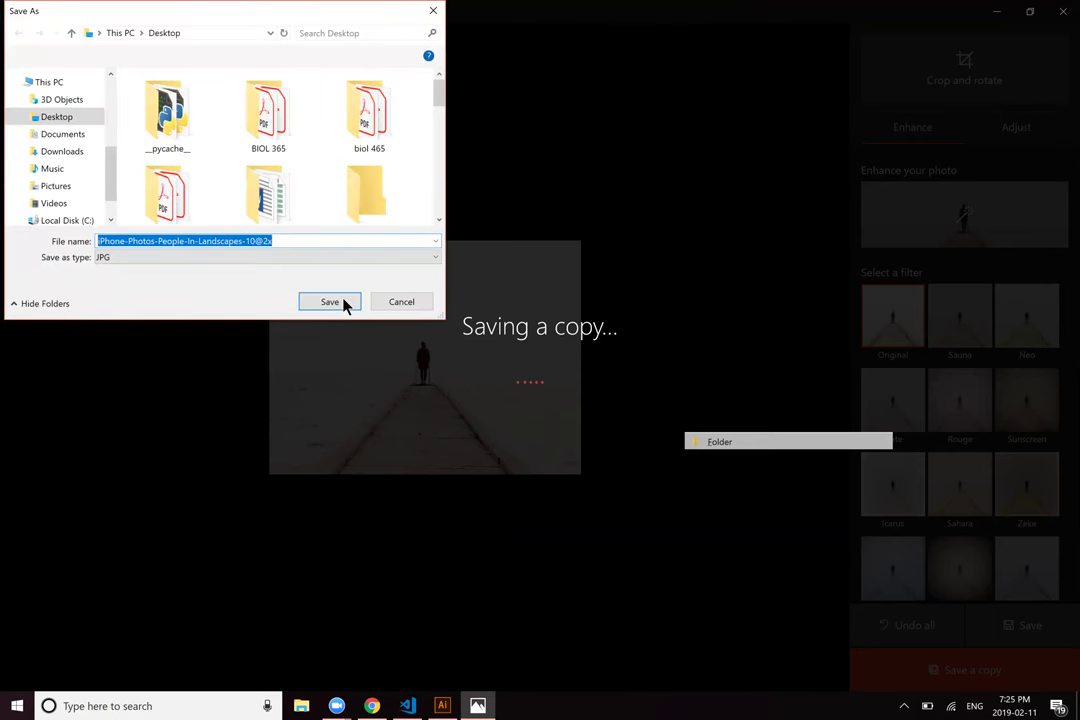
key(Return)
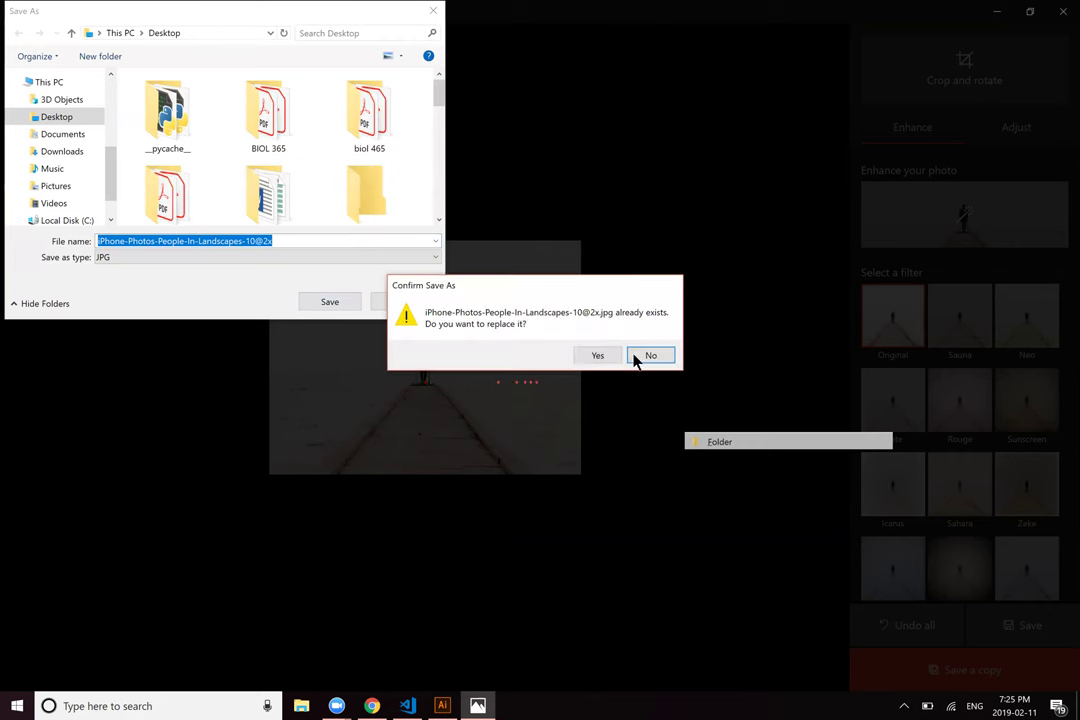
click(650, 356)
click(327, 240)
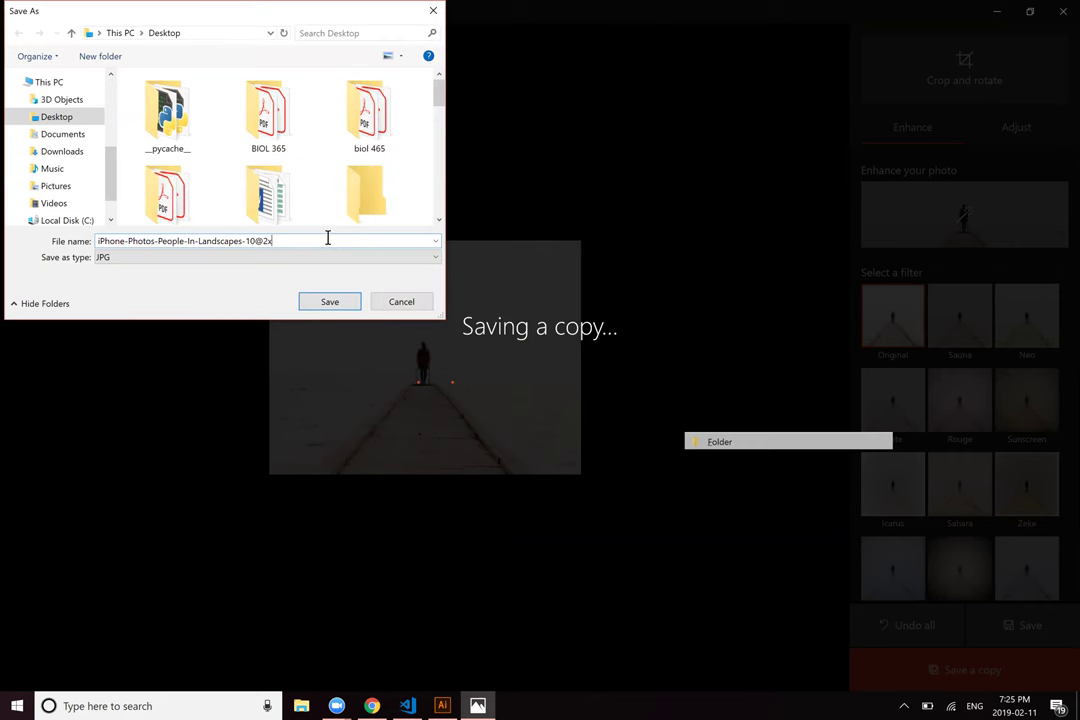
text(_narrow)
click(330, 302)
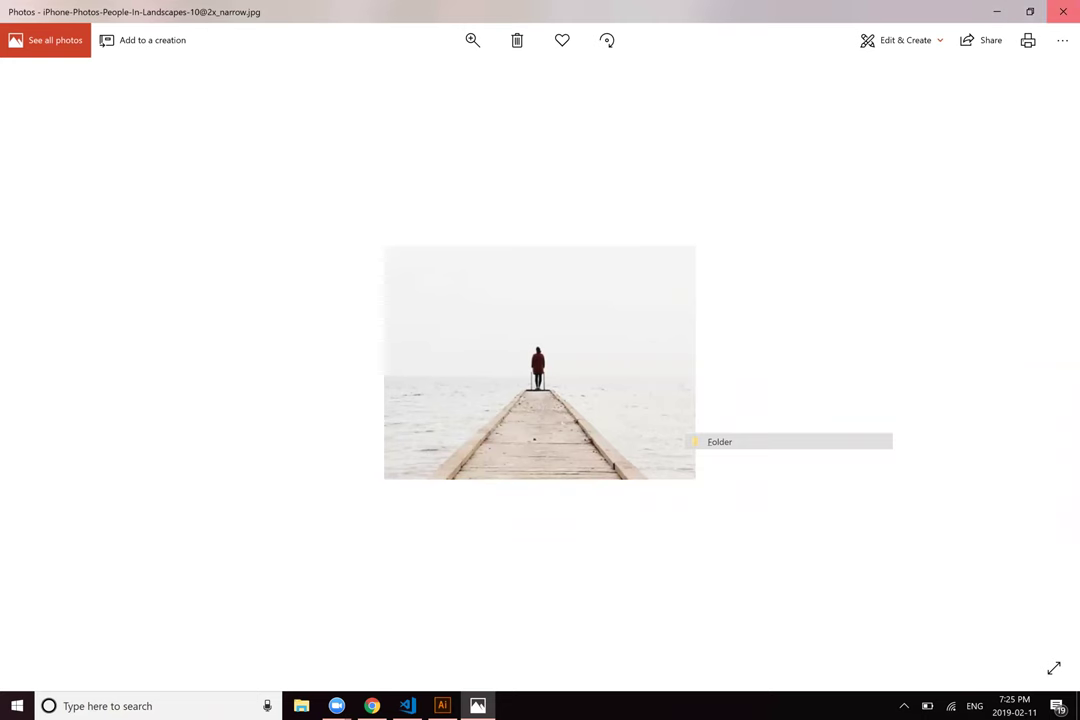
click(1063, 11)
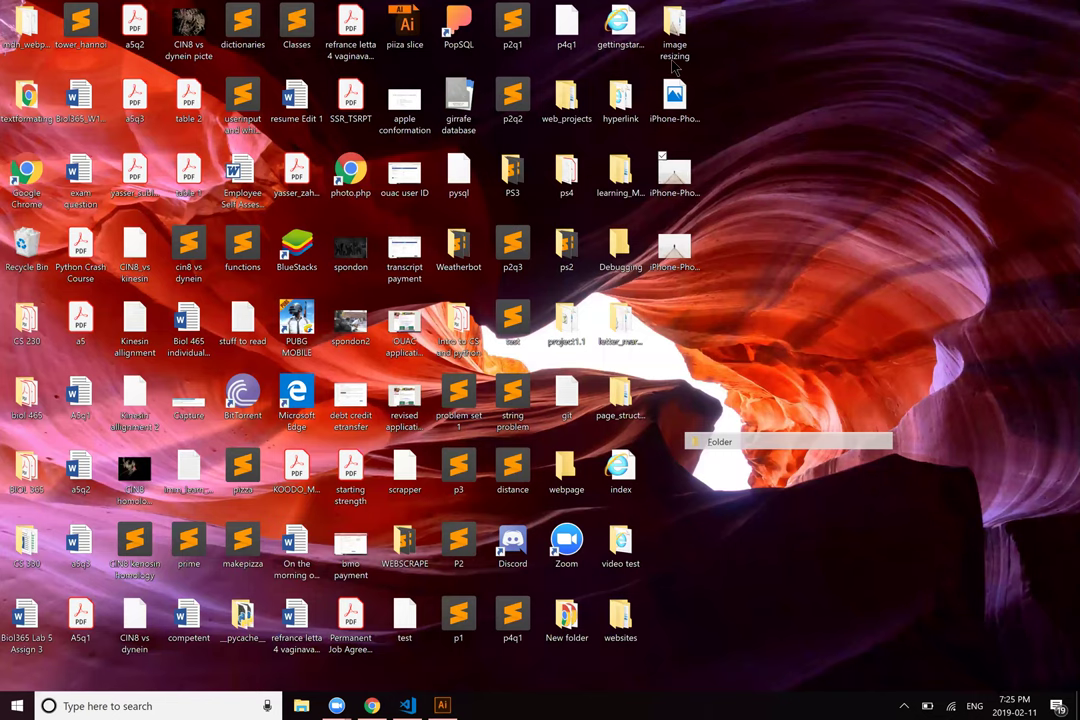
Step: Rename the larger cropped photo on the desktop by appending _narrow1 and move it into the image resizing folder
drag(679, 42, 681, 38)
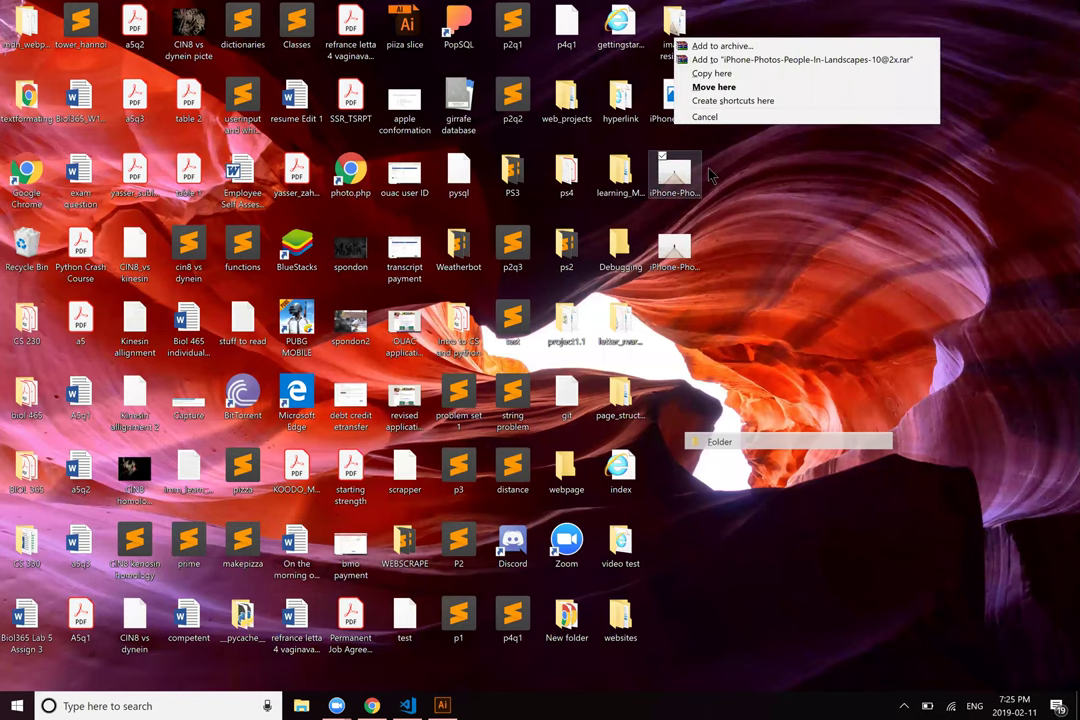
click(600, 148)
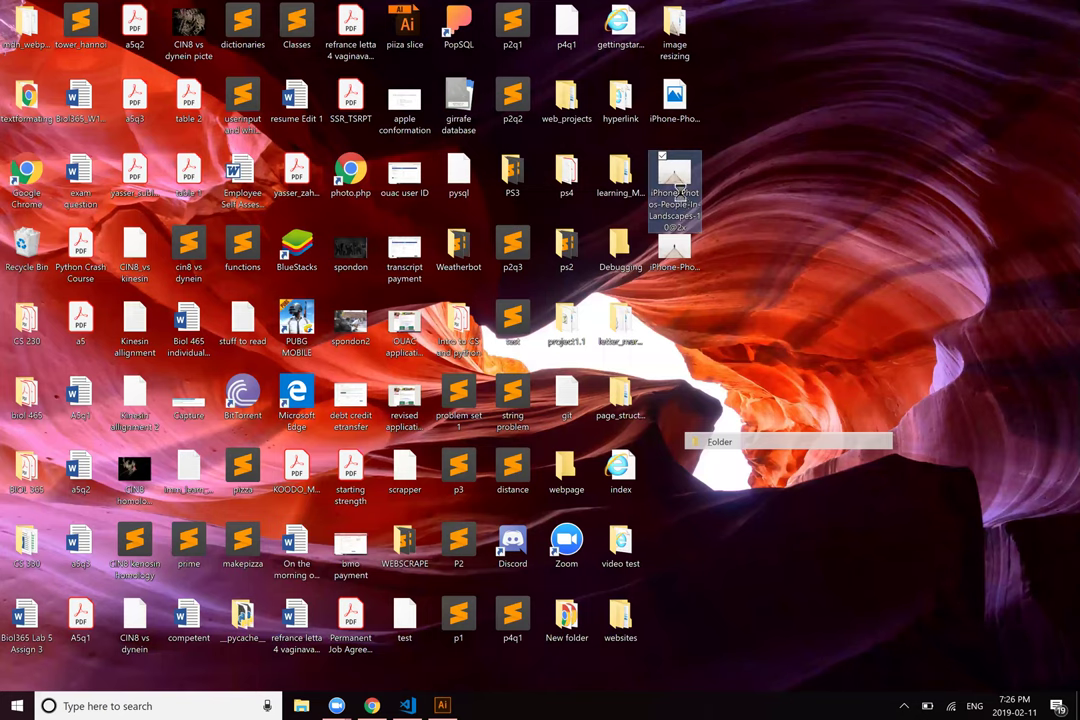
right_click(686, 204)
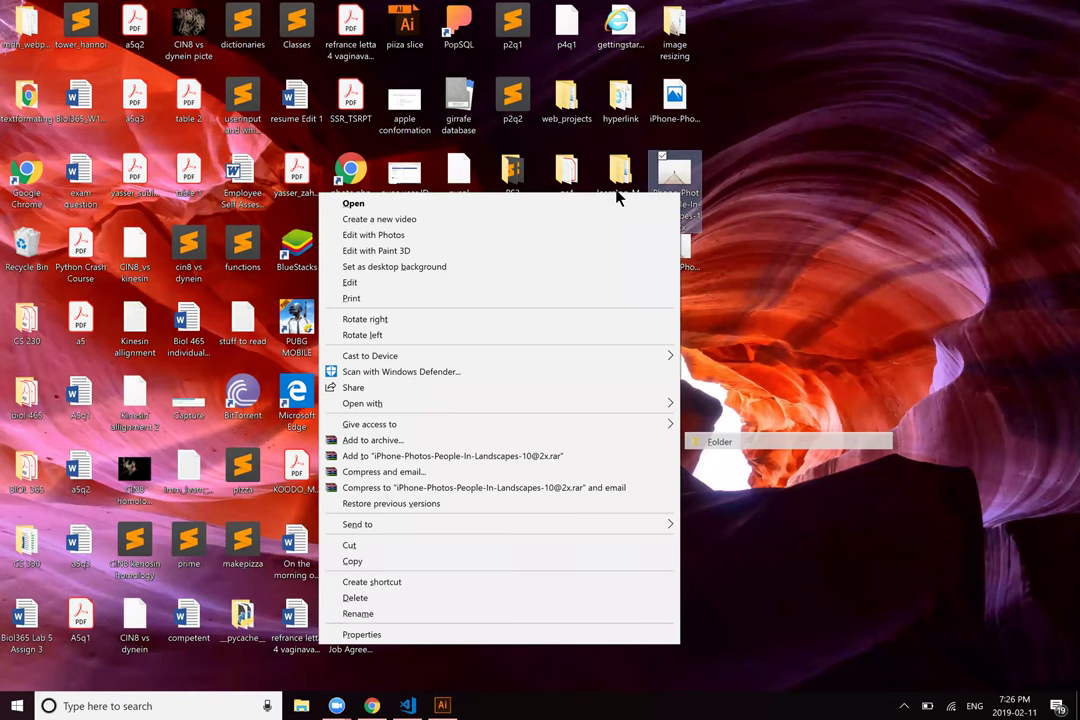
click(680, 218)
click(680, 218)
text(_narrow)
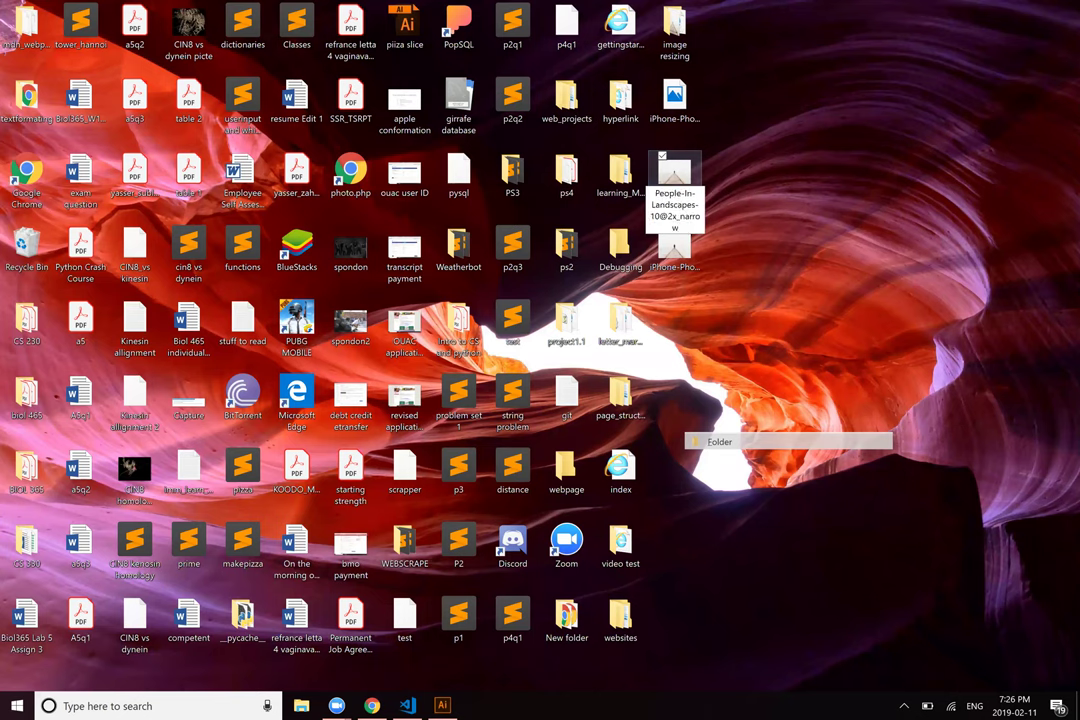
text(1)
key(Return)
drag(676, 190, 668, 40)
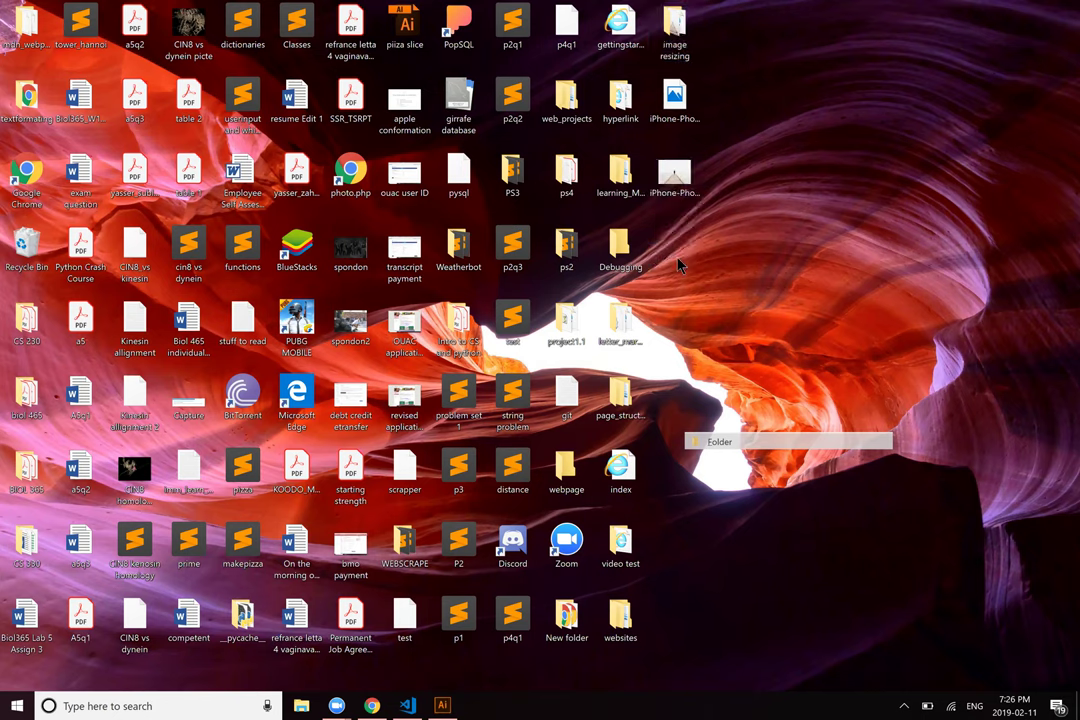
Step: Move the tighter cropped photo from the desktop into the image resizing folder and bring up MDN's srcset code example in Chrome
drag(675, 178, 675, 48)
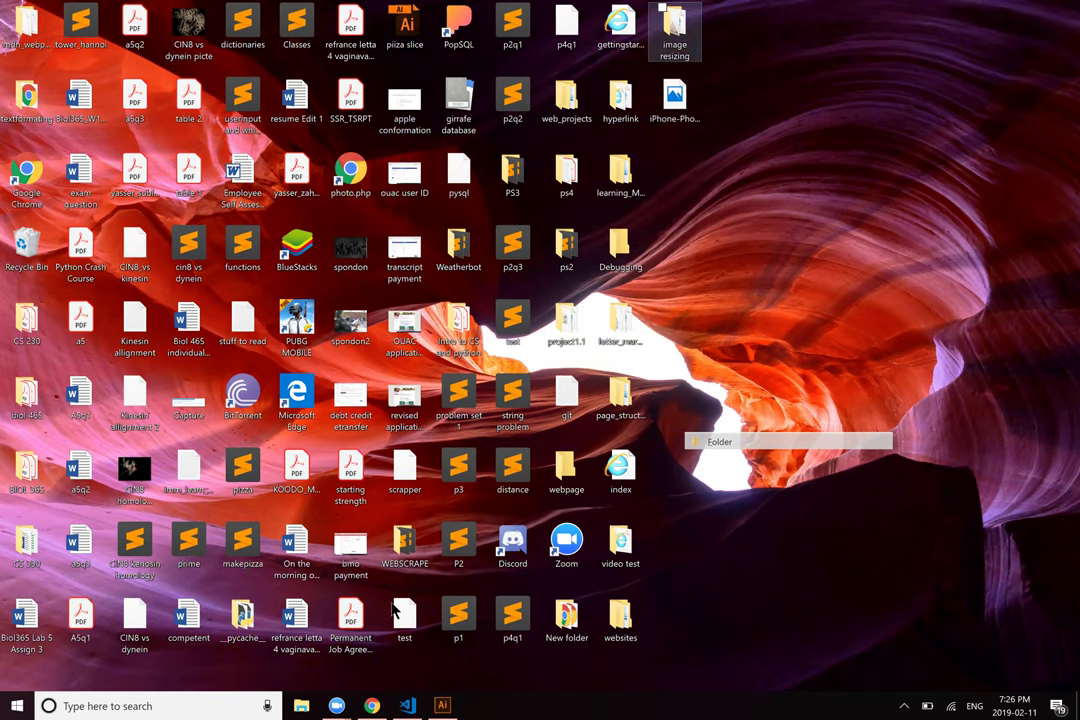
mouse_move(384, 707)
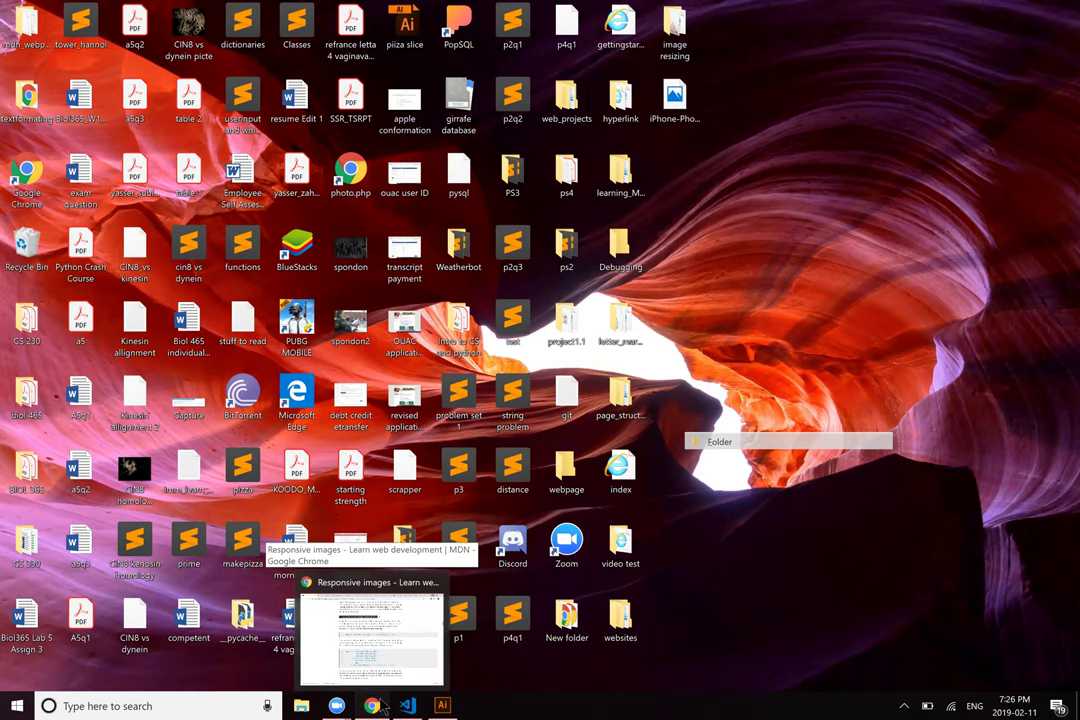
click(384, 707)
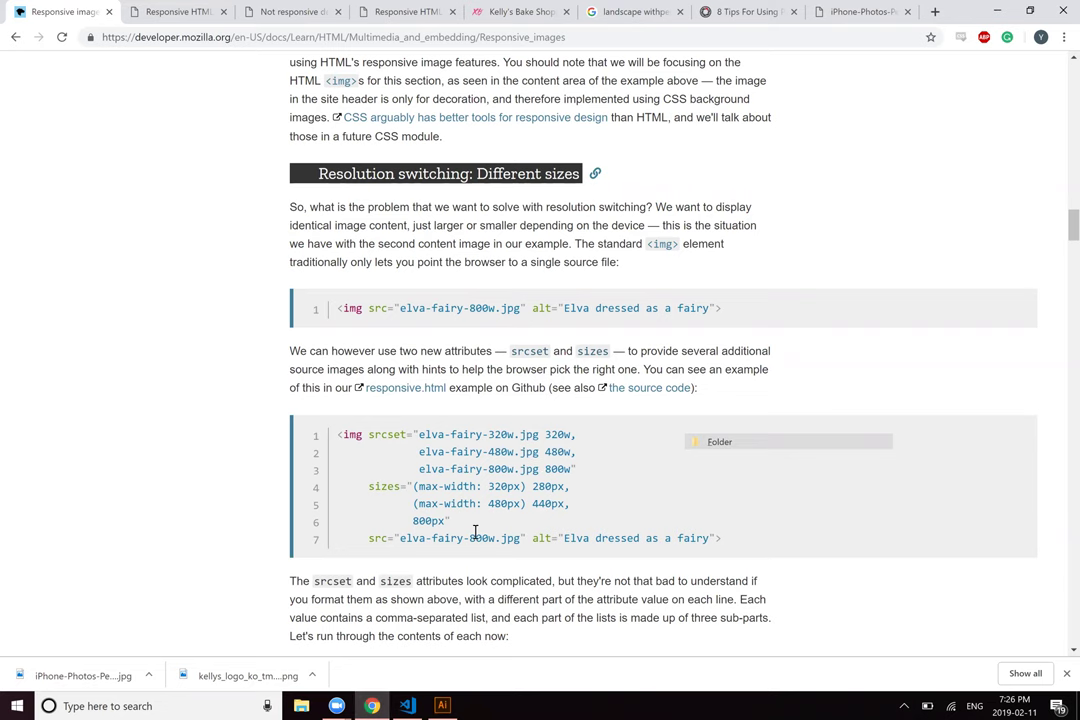
scroll(475, 531, down, 1)
scroll(475, 531, down, 1)
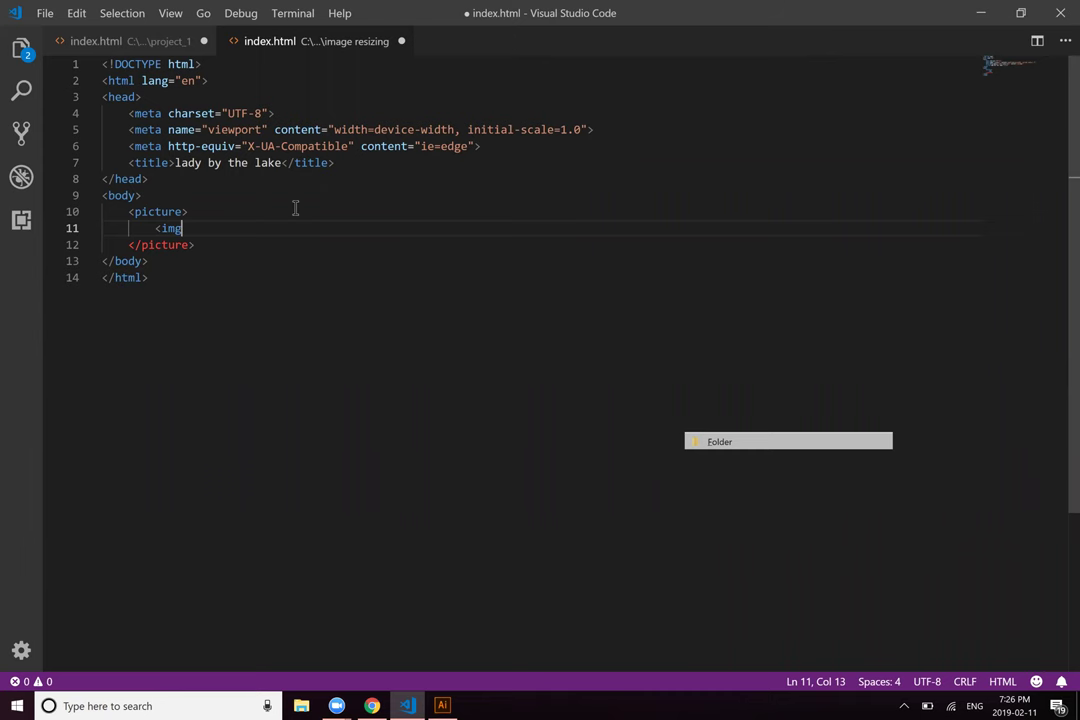
Step: In Visual Studio Code, replace the picture block in the body of index.html with the start of an image tag, <img
click(249, 245)
shift+click(102, 211)
key(BackSpace)
key(Tab)
text(img)
key(BackSpace)
key(BackSpace)
key(BackSpace)
text(<img)
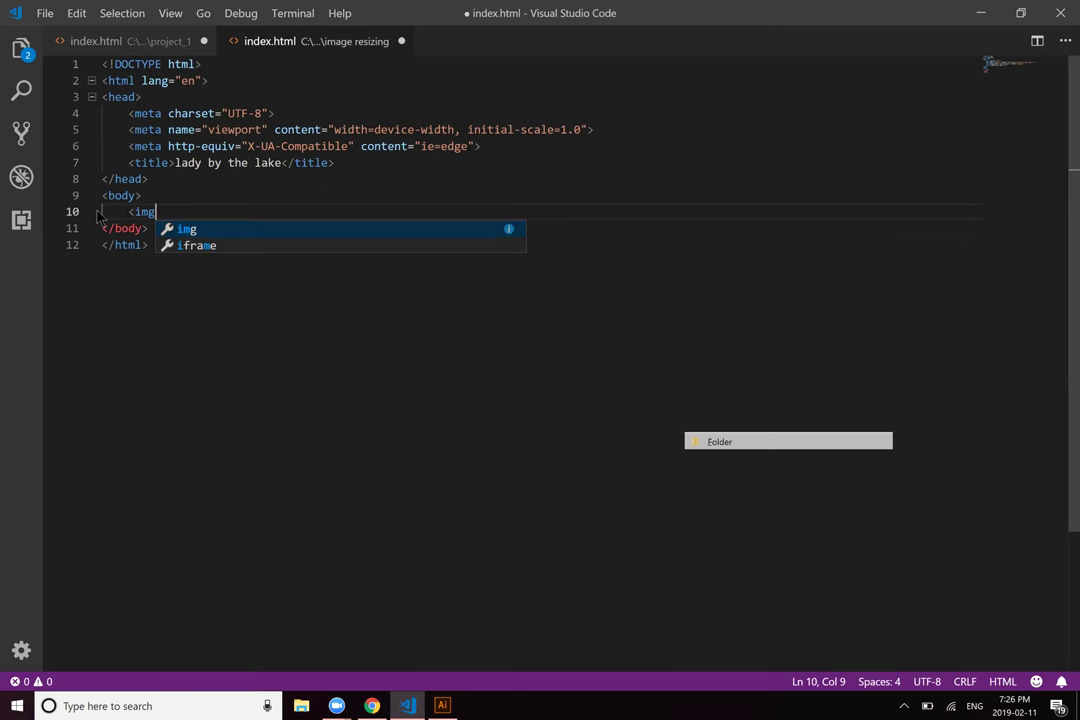
Step: Recheck MDN's srcset example in Chrome, minimize the browser, and open the desktop's image resizing folder in a maximized window
key(alt)
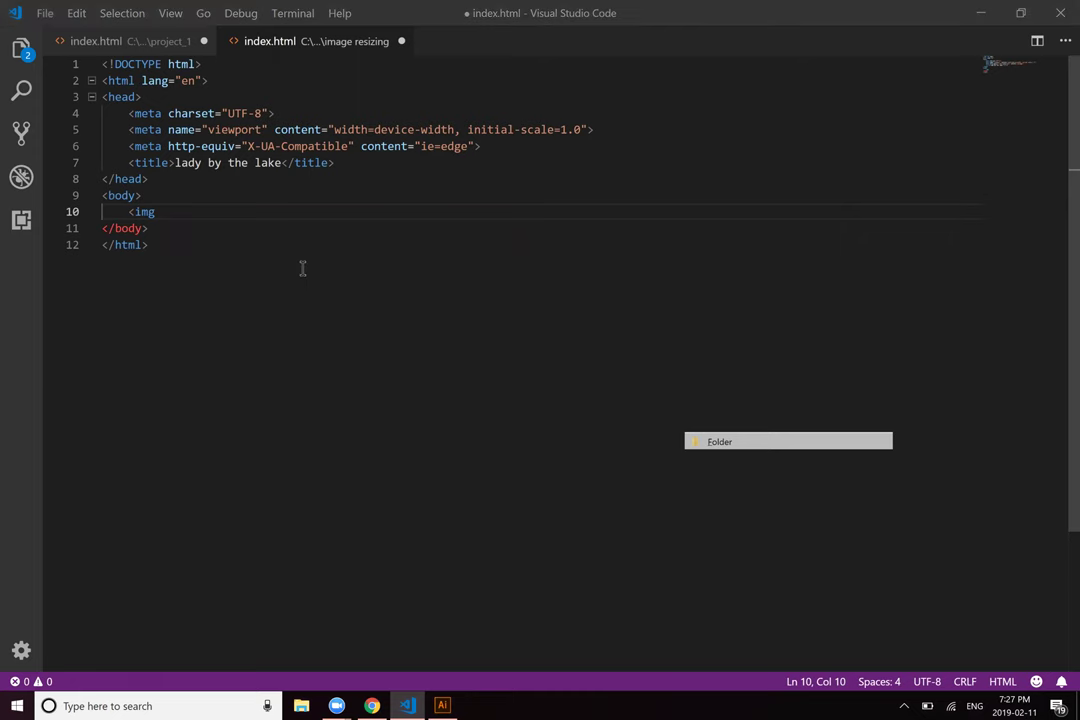
key(alt+Tab)
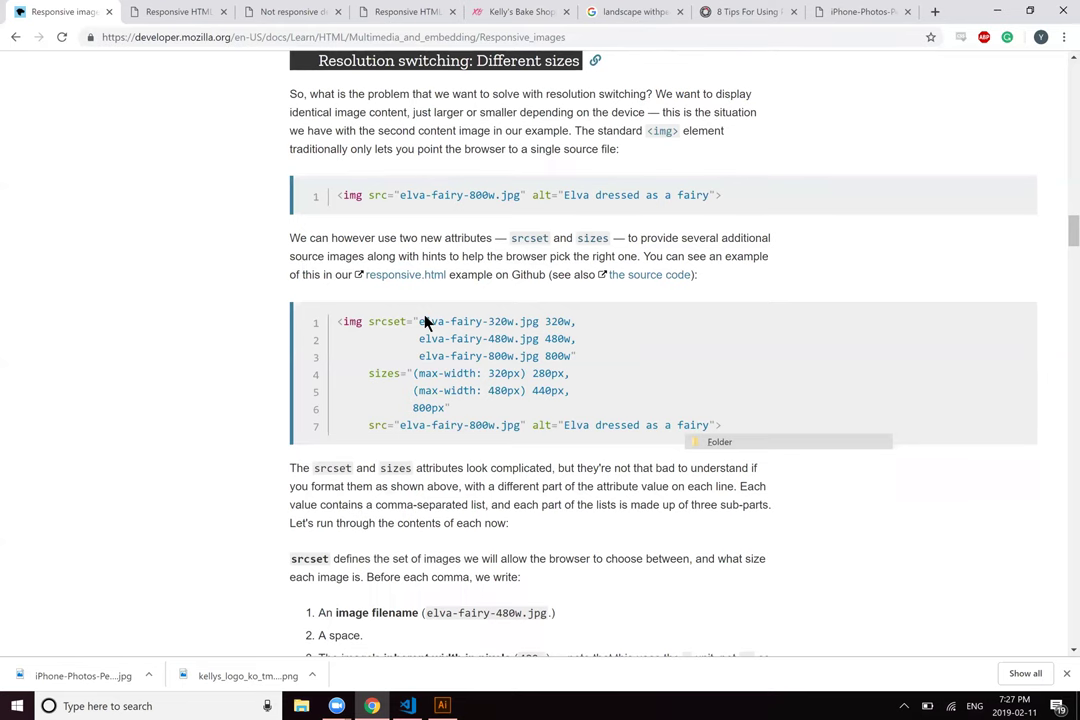
key(alt+Tab)
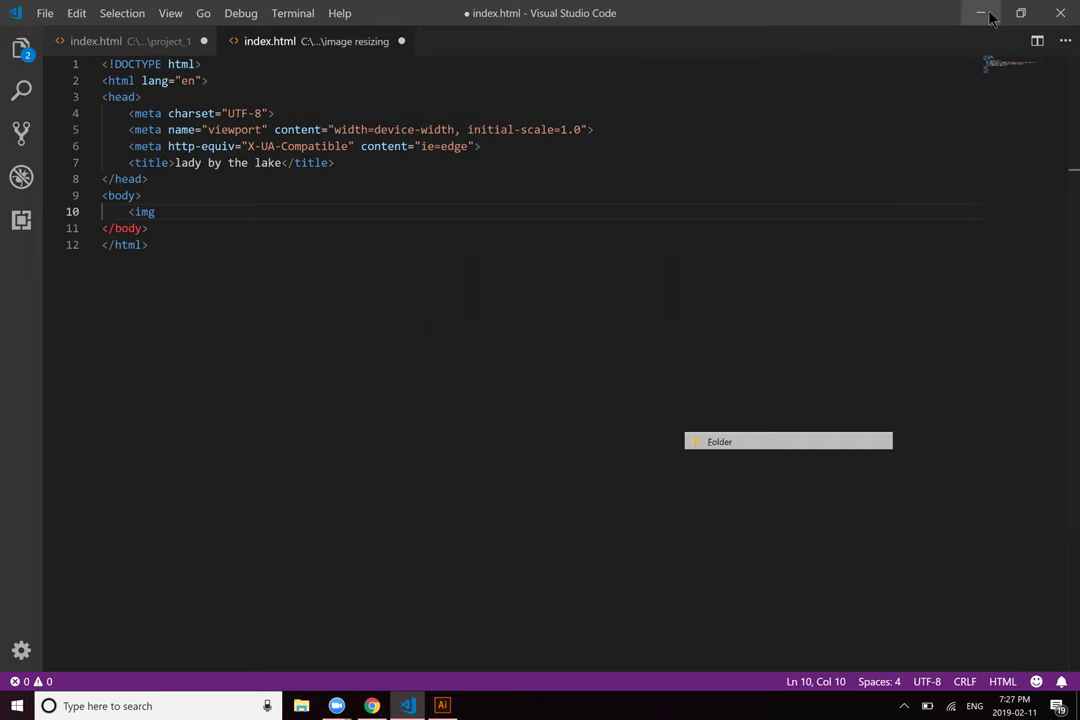
key(alt+Tab)
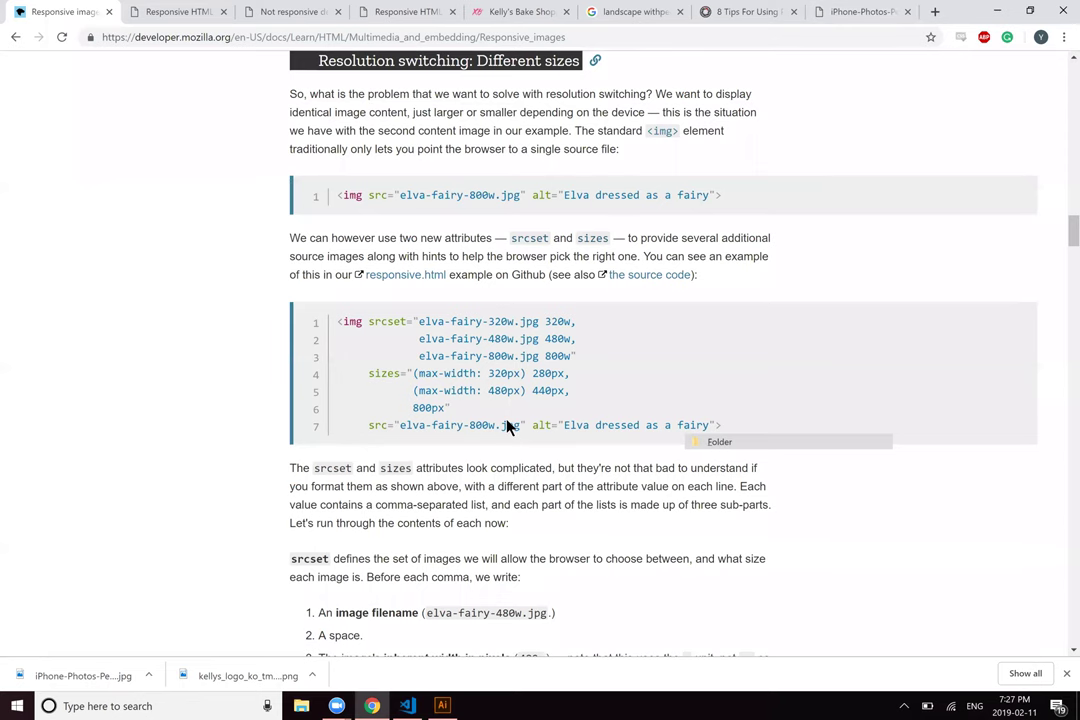
click(998, 12)
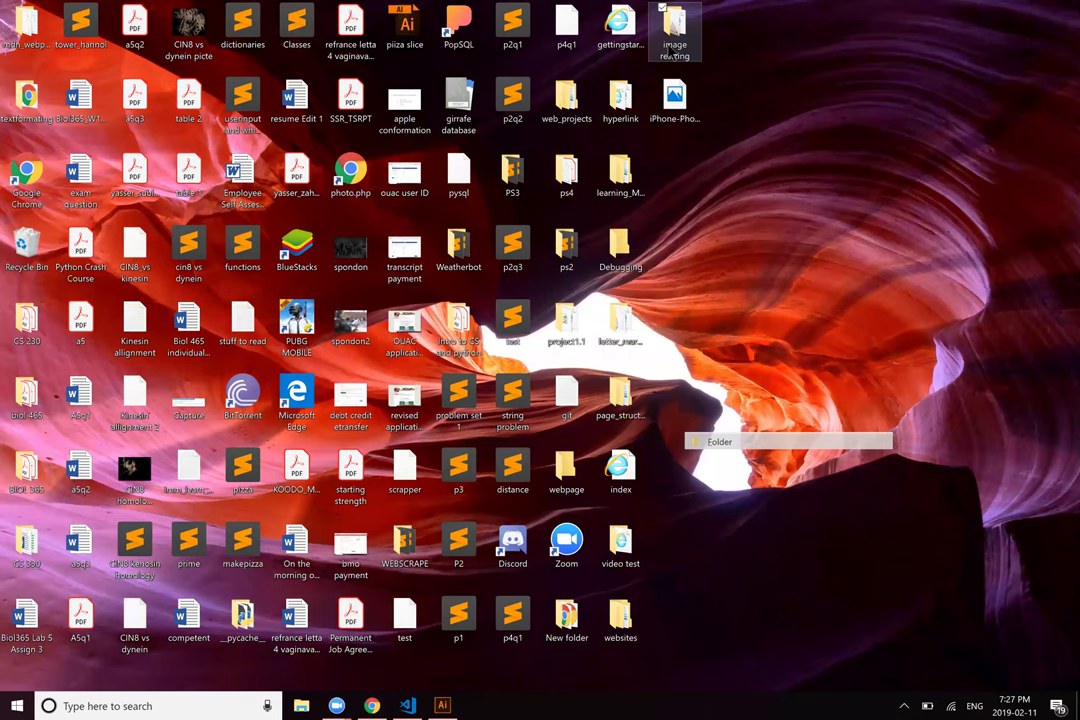
click(669, 48)
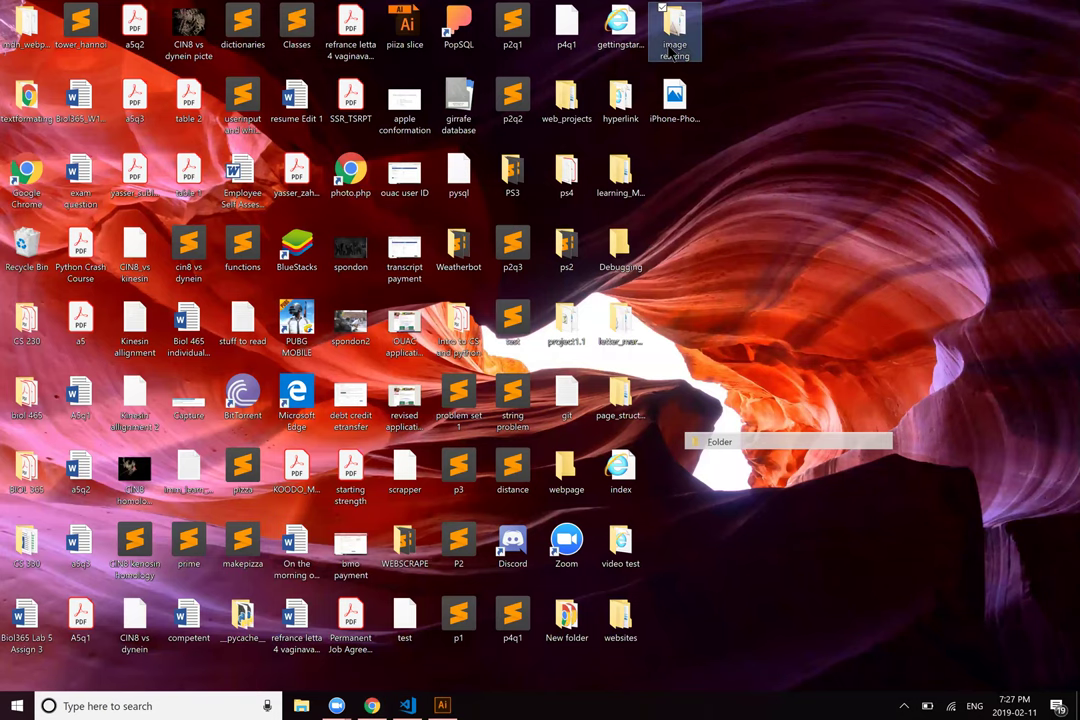
double_click(672, 50)
double_click(865, 294)
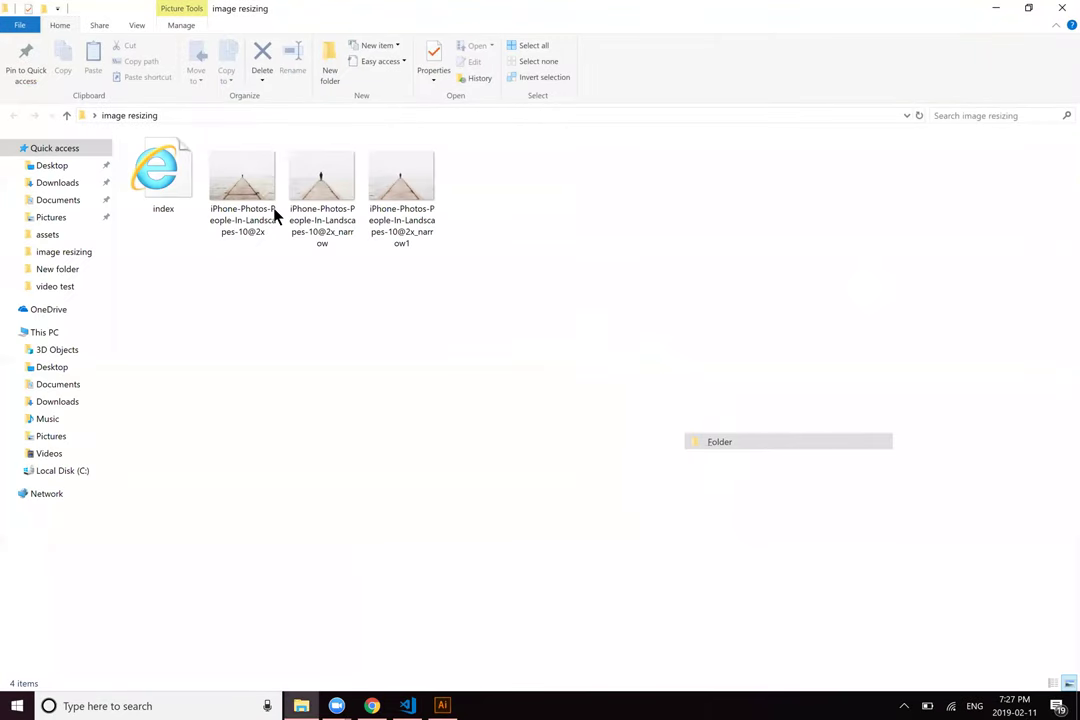
Step: Look up the pixel width of iPhone-Photos-People-In-Landscapes-10@2x in its file details and rename the photo photo_1120w
click(268, 215)
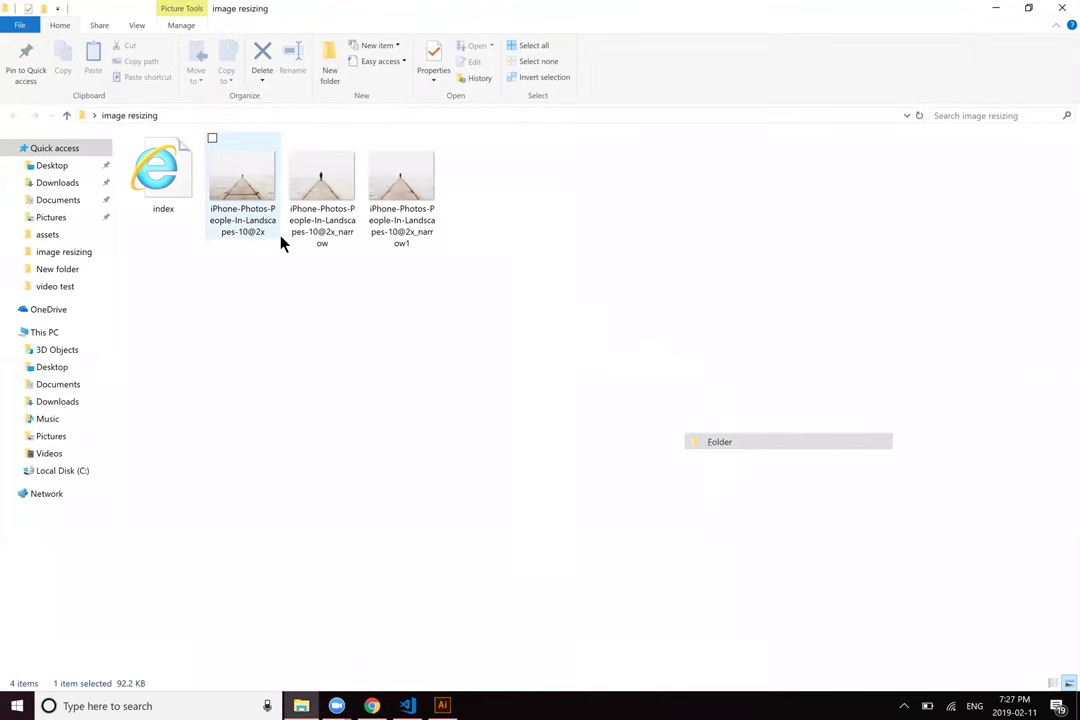
right_click(281, 243)
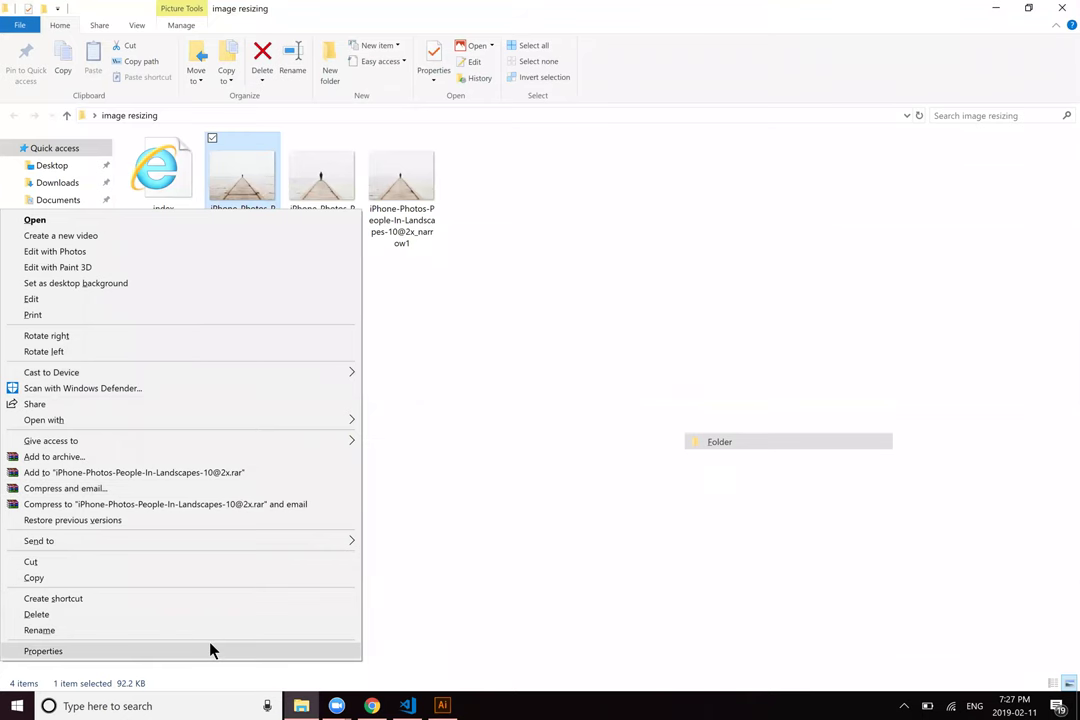
click(212, 651)
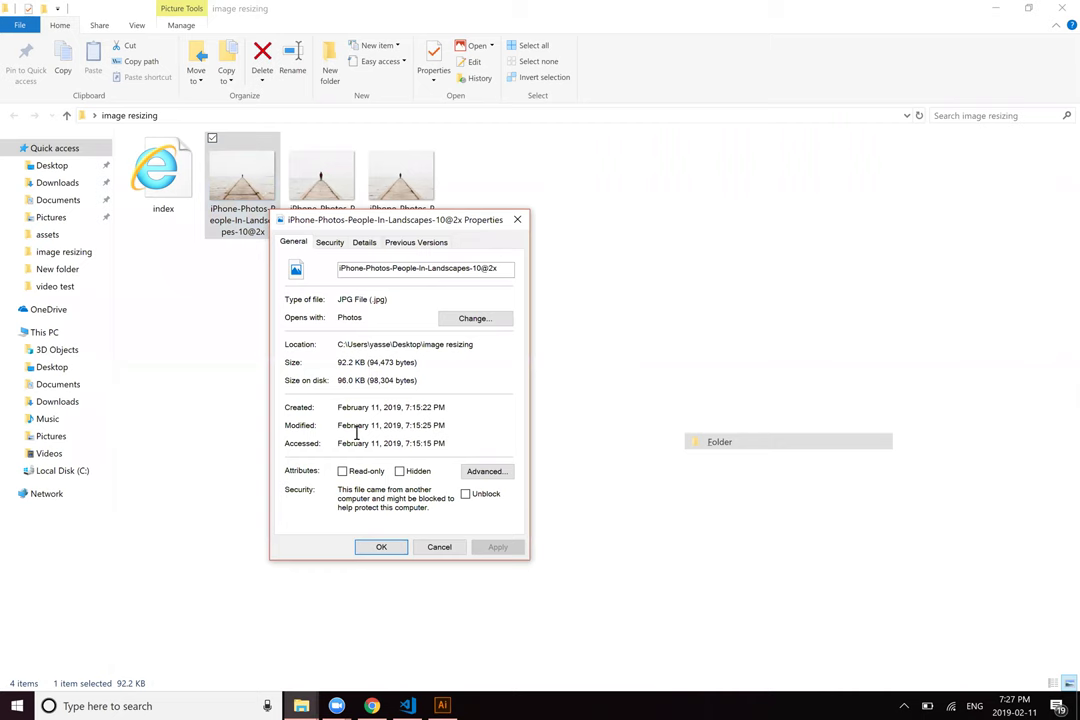
click(362, 243)
scroll(350, 380, down, 6)
scroll(351, 410, up, 3)
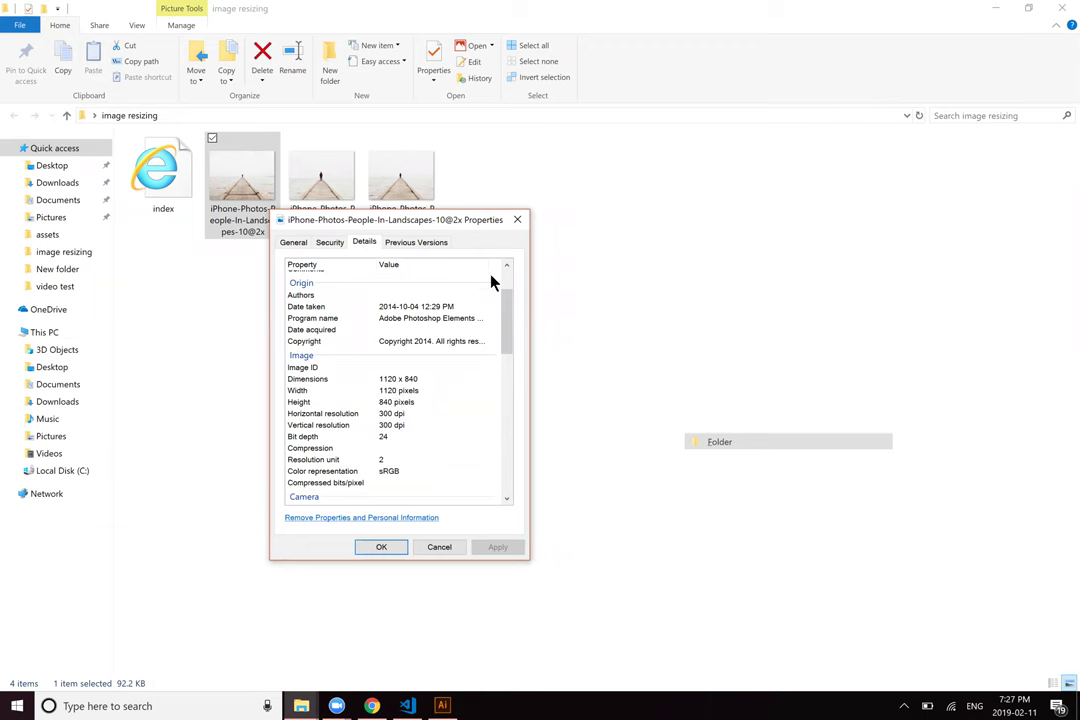
click(517, 222)
click(252, 232)
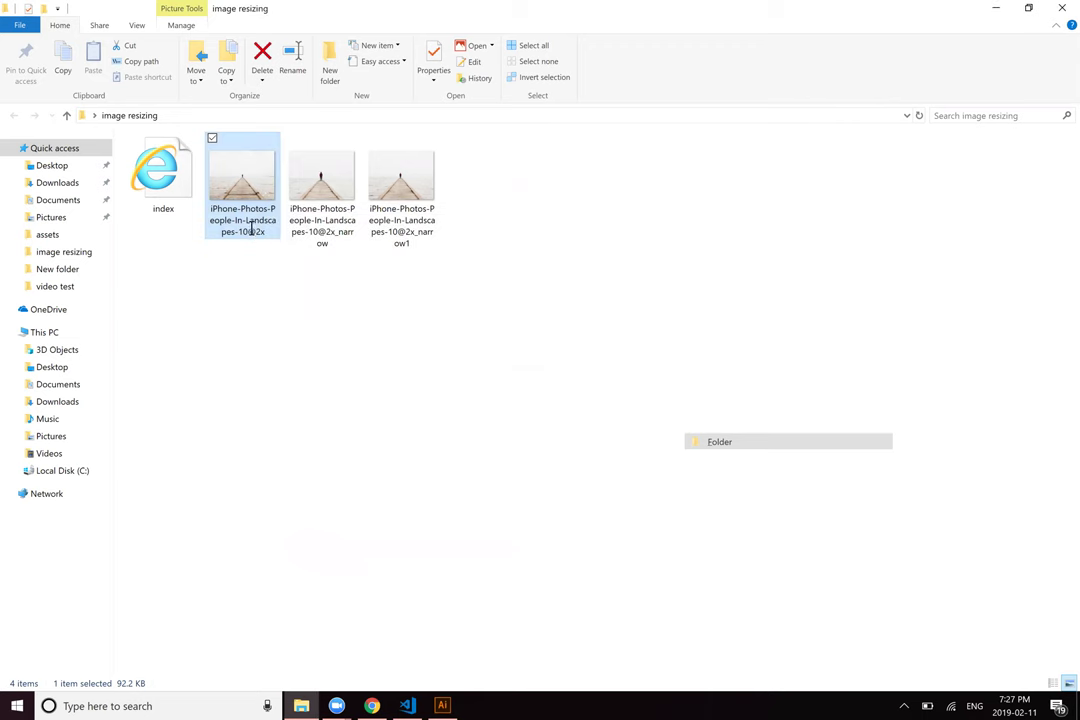
click(270, 236)
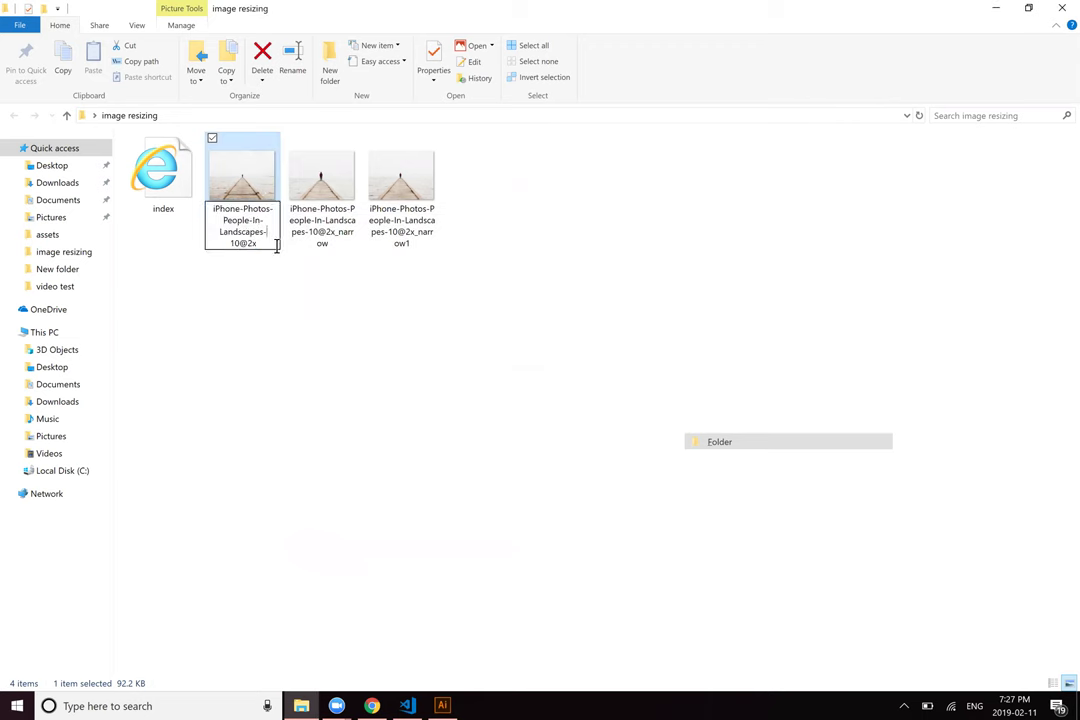
drag(270, 236, 205, 208)
text(photo)
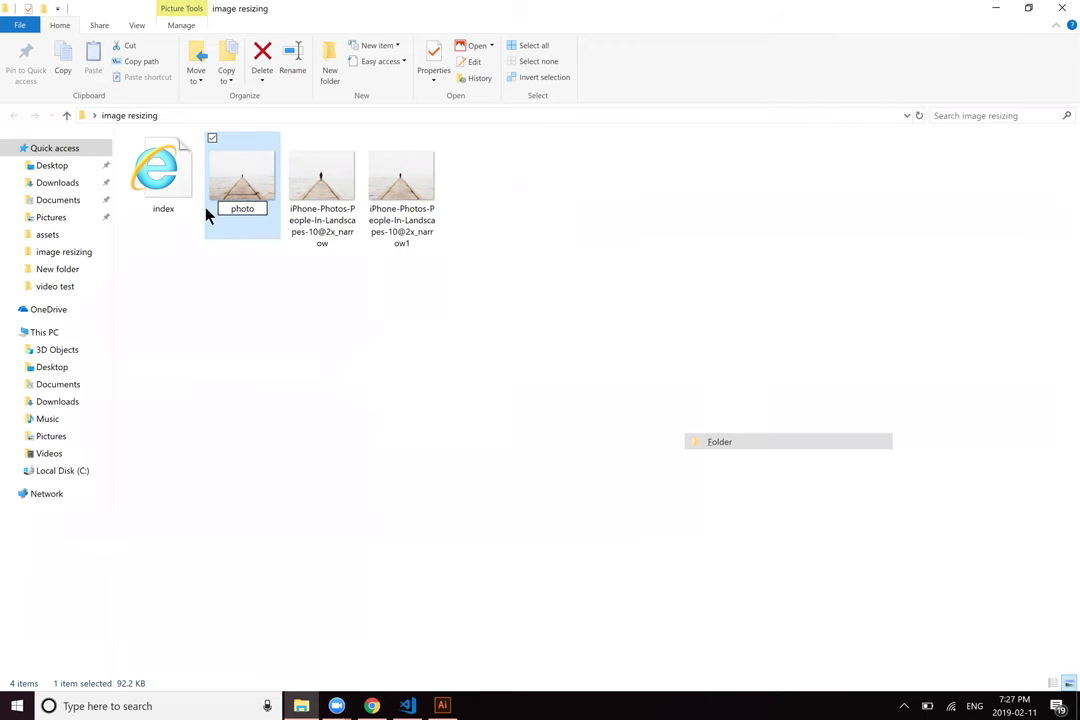
text(_1120w)
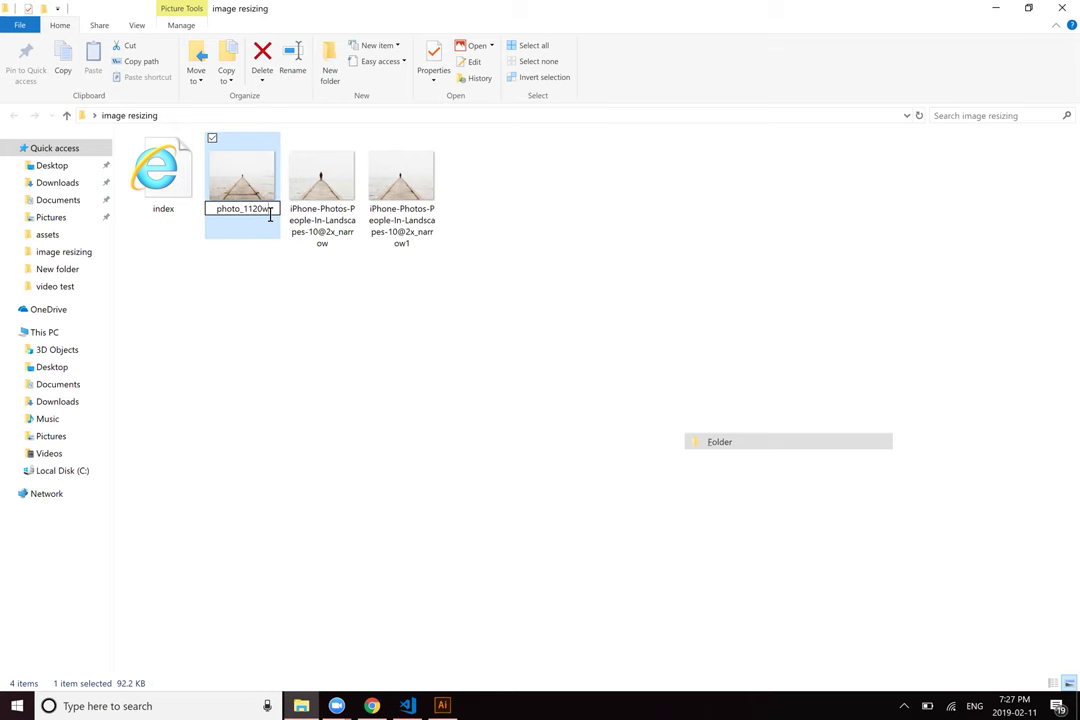
key(Return)
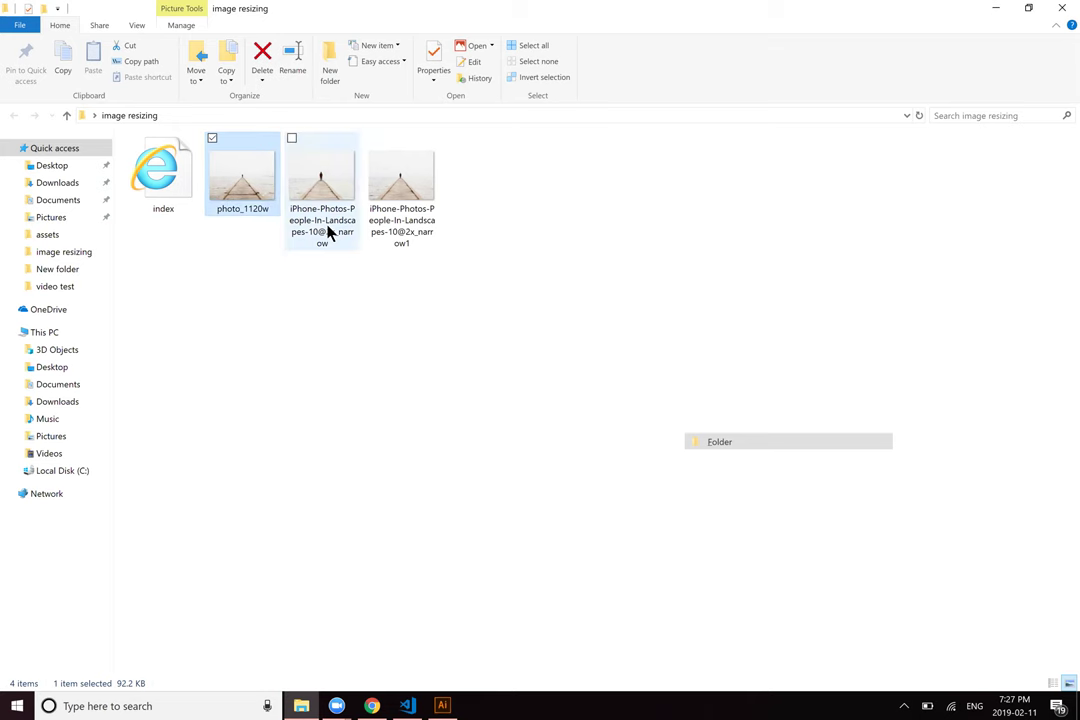
Step: Look up the pixel width of the photo ending in _narrow in its file details and rename it photo_433w
click(328, 232)
key(shift+F10)
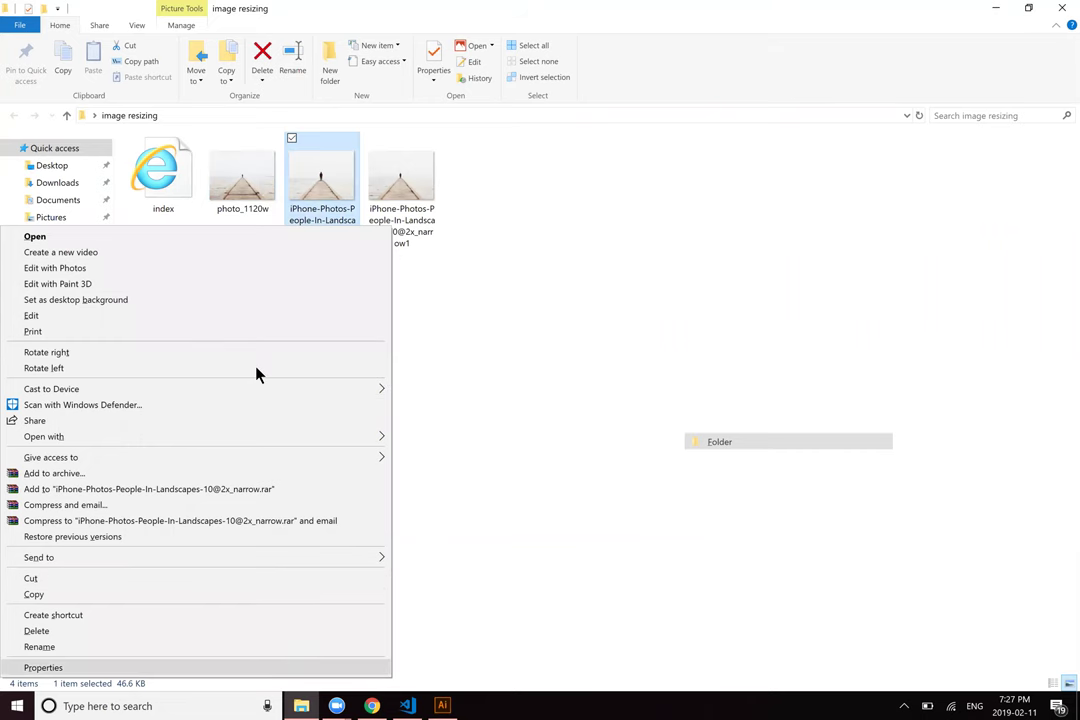
key(r)
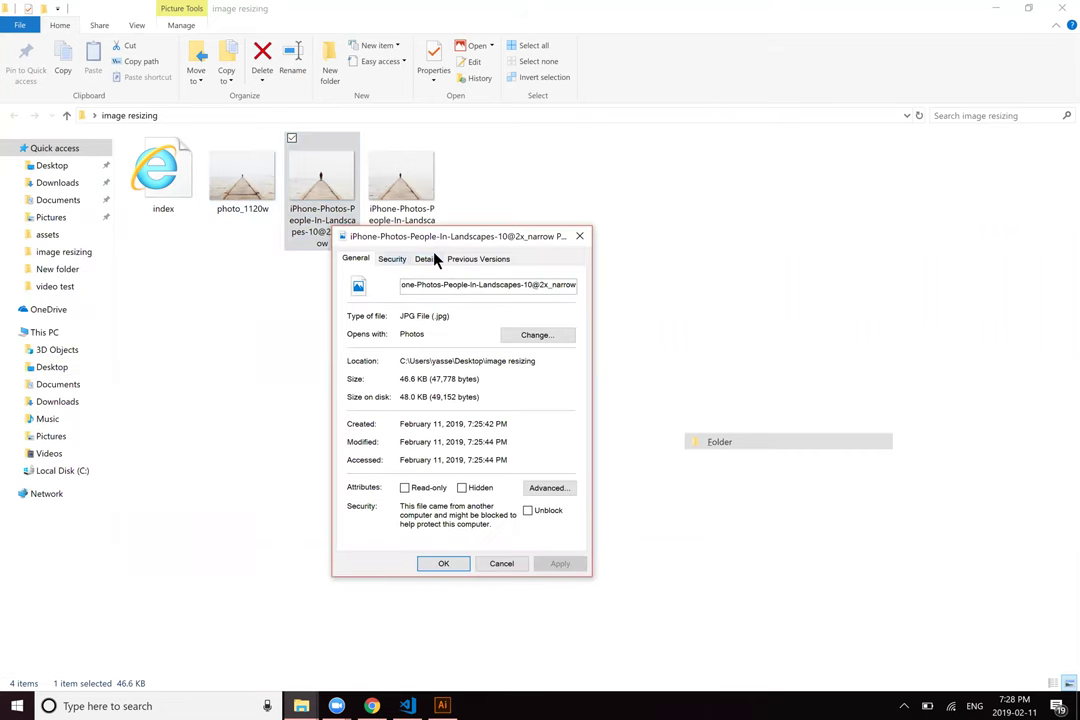
key(ctrl+Tab)
key(ctrl+Tab)
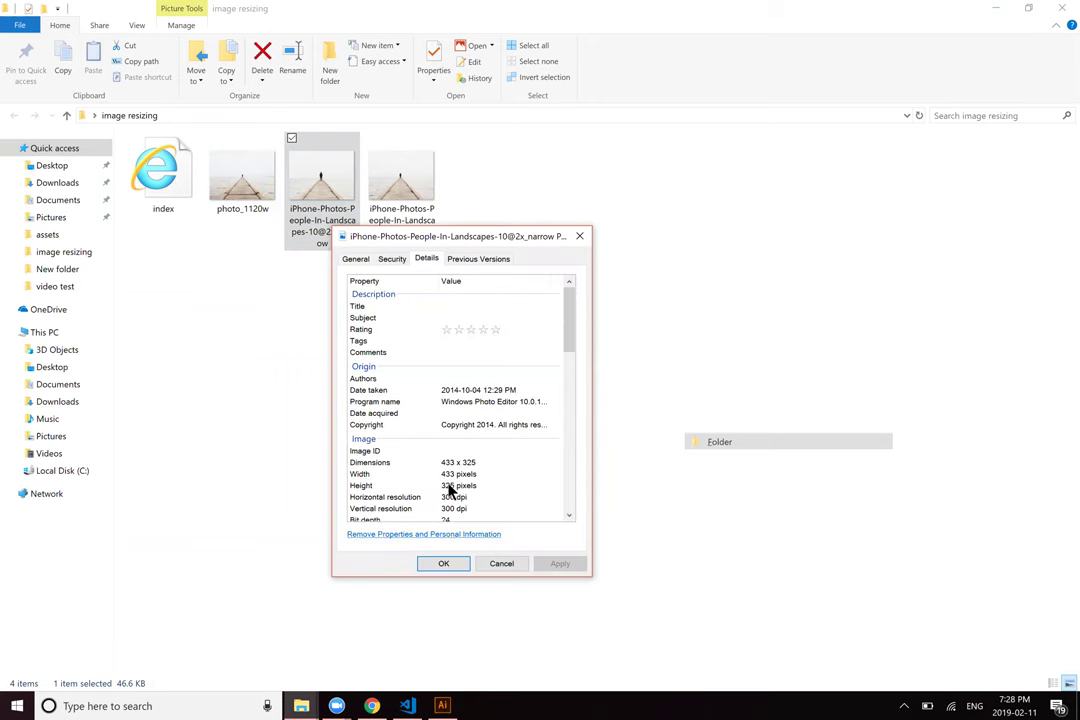
click(588, 238)
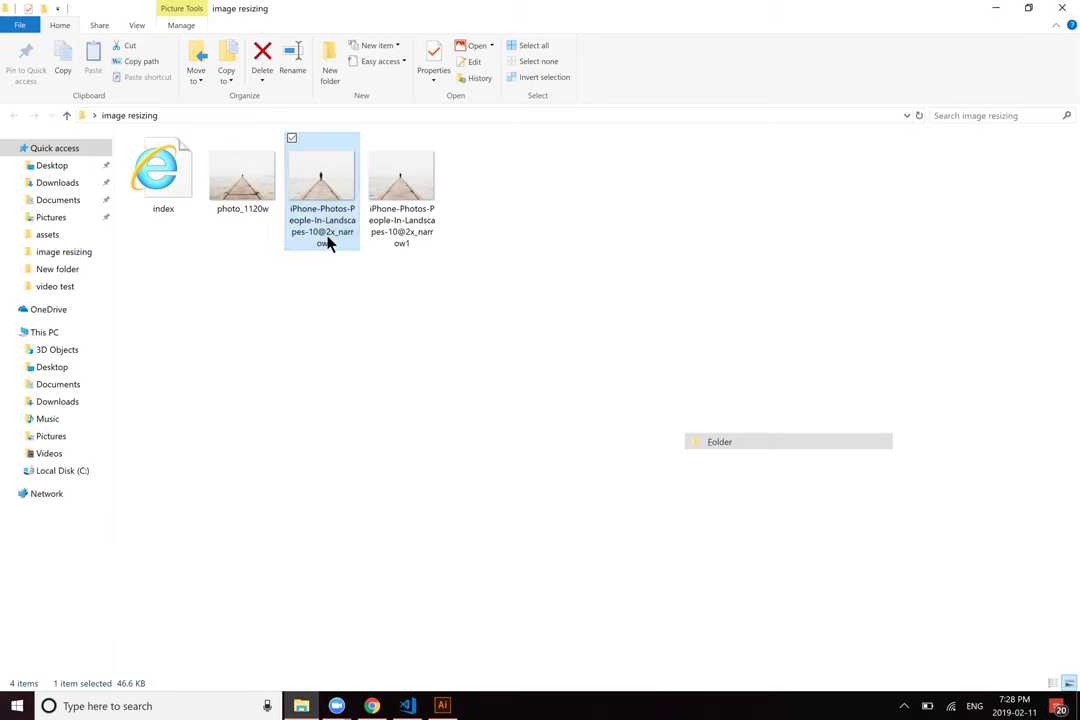
click(318, 246)
text(p)
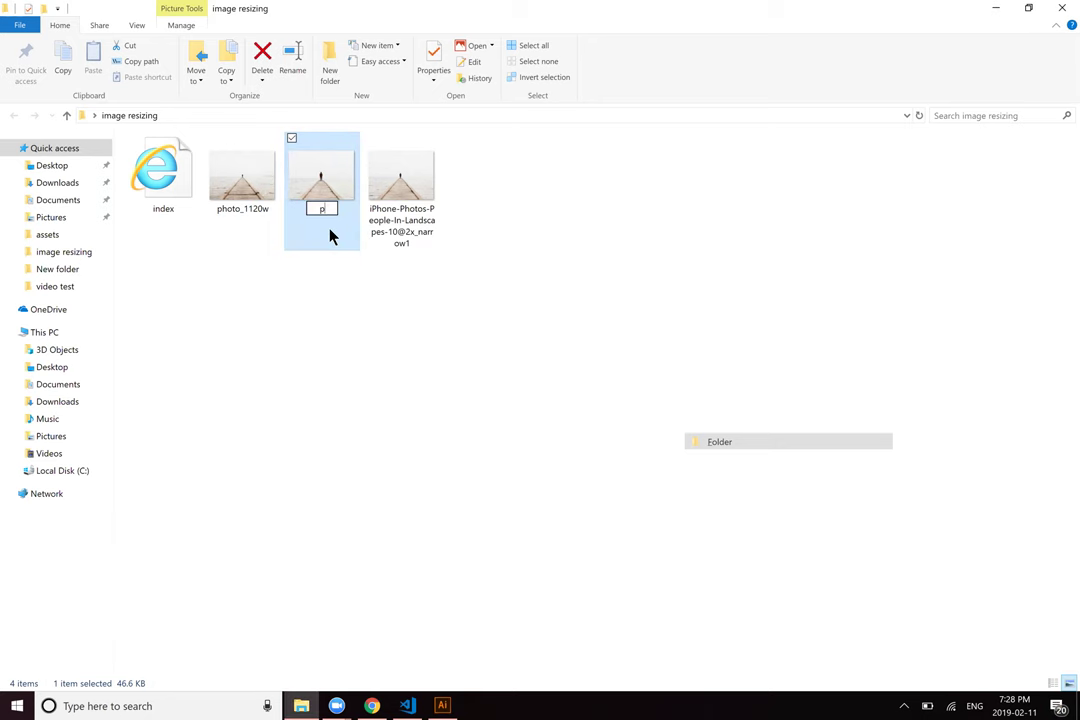
key(Return)
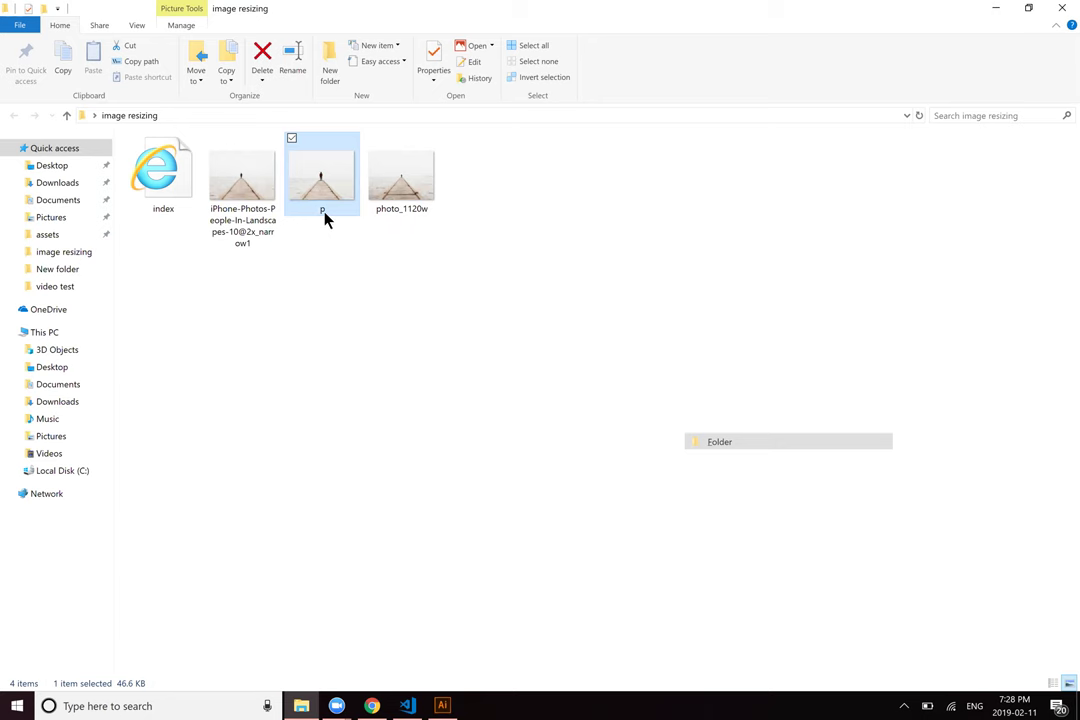
click(322, 209)
text(photo)
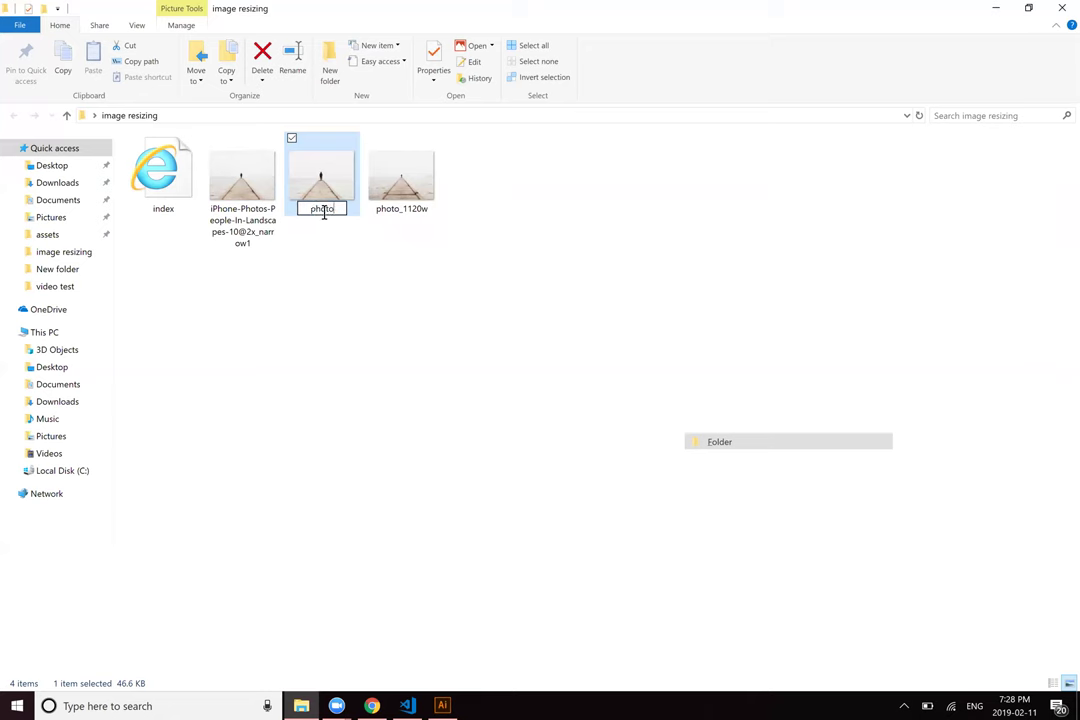
text(_433w)
key(Return)
Step: Look up the pixel width of the photo ending in _narrow1 in its file details and rename it photo_687w
click(247, 222)
right_click(262, 250)
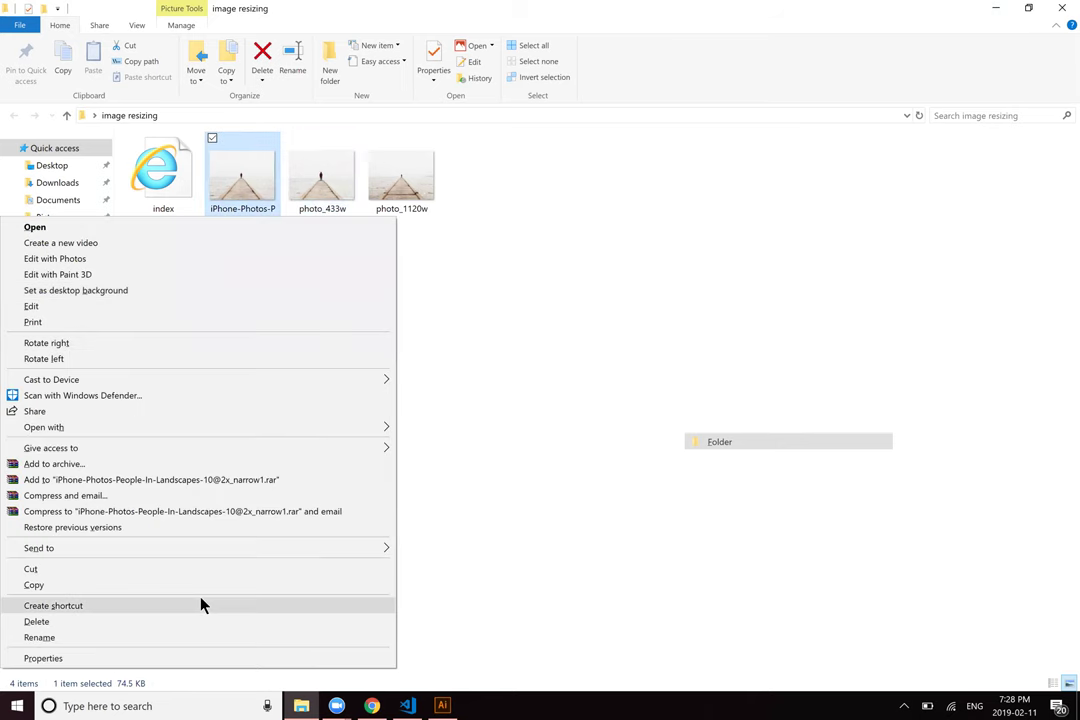
click(567, 437)
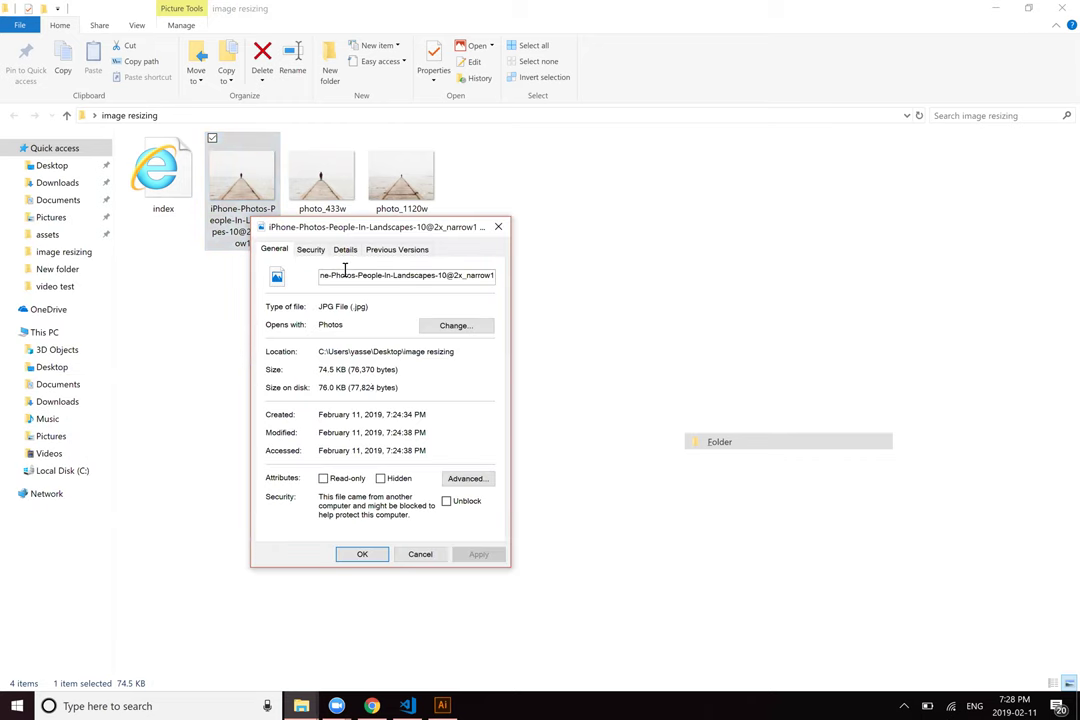
click(342, 252)
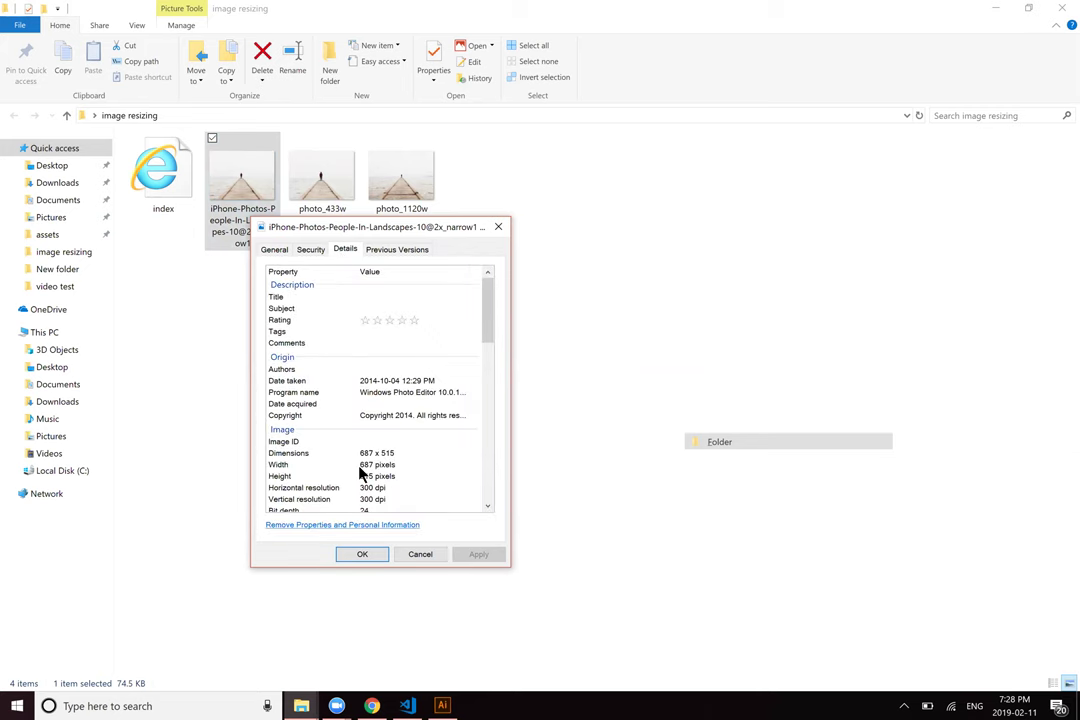
click(499, 229)
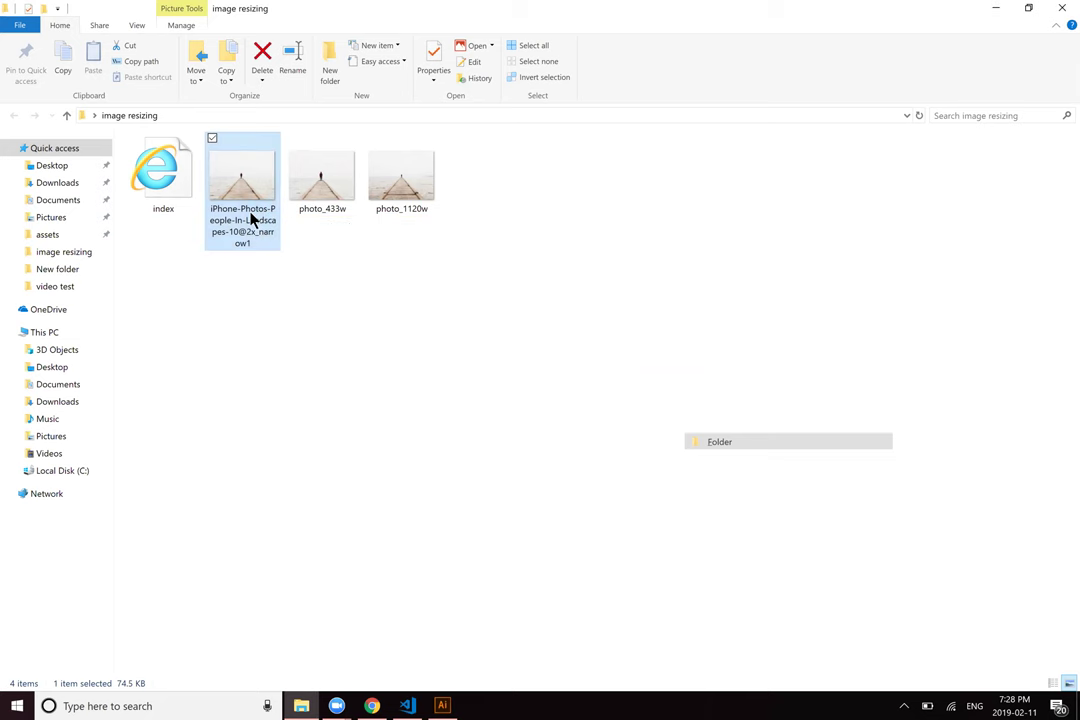
click(251, 219)
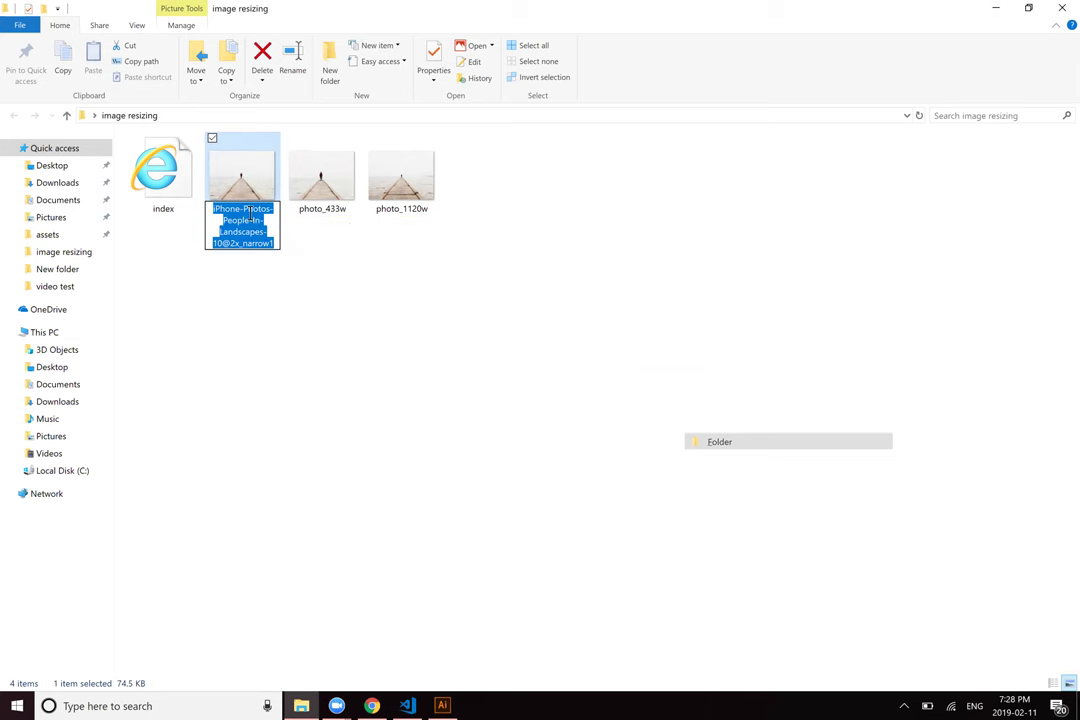
text(photo)
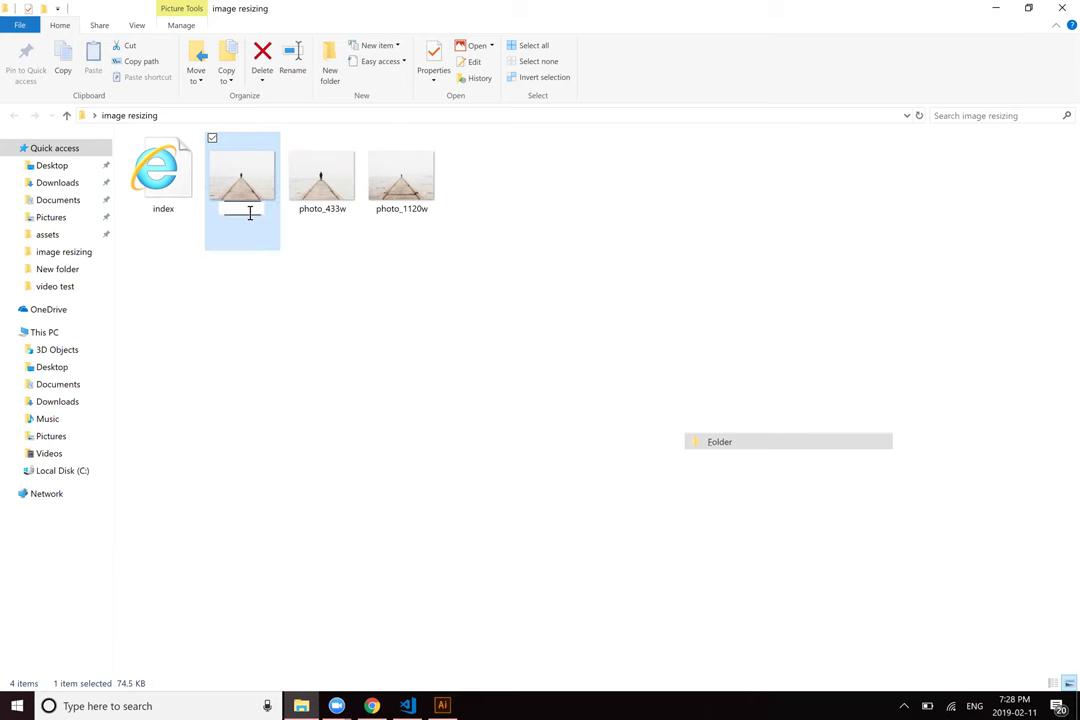
text(_687w)
key(Return)
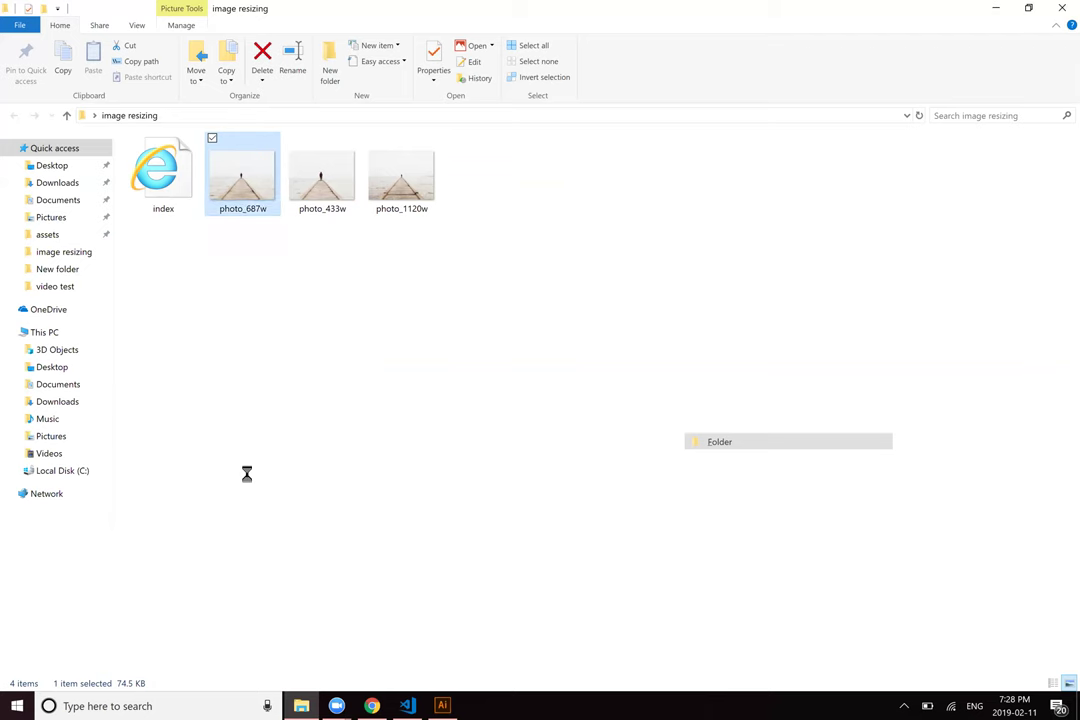
Step: Switch to index.html in Visual Studio Code, add a srcset attribute to the img tag, and begin its value with photo_
mouse_move(407, 703)
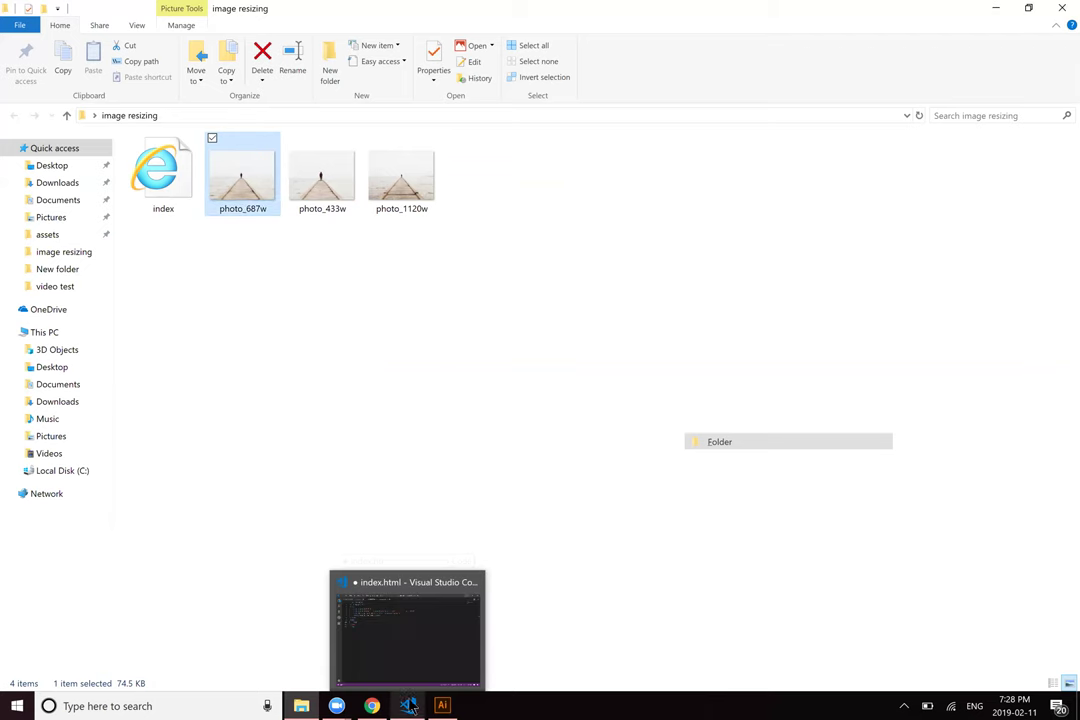
click(424, 645)
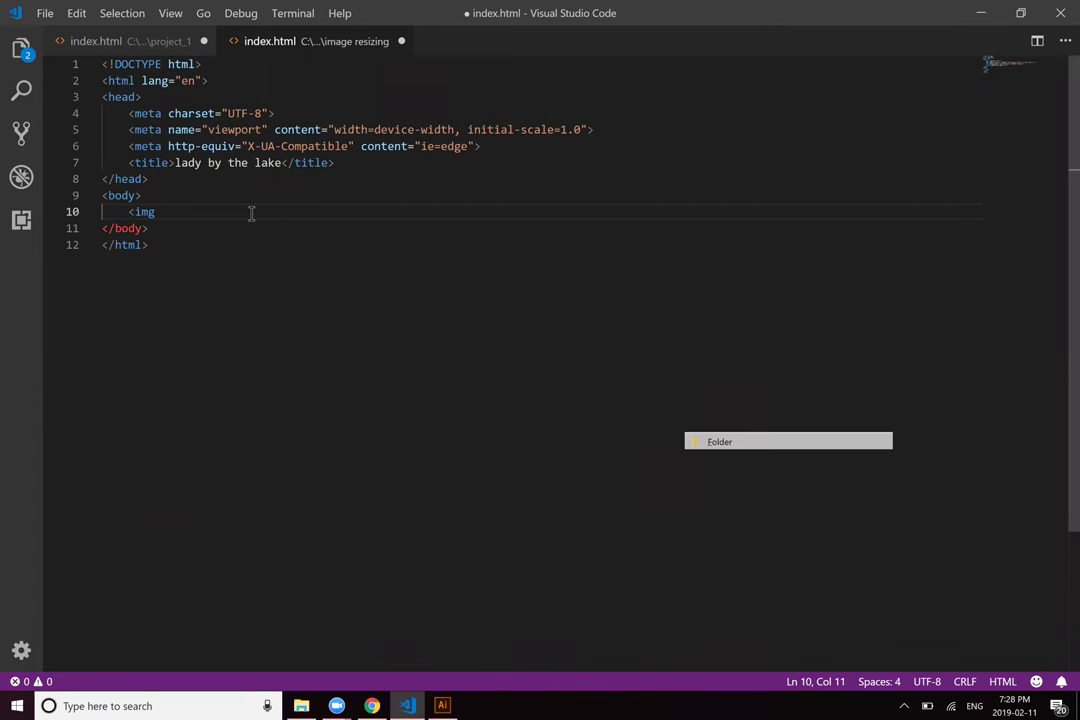
key(BackSpace)
text(src)
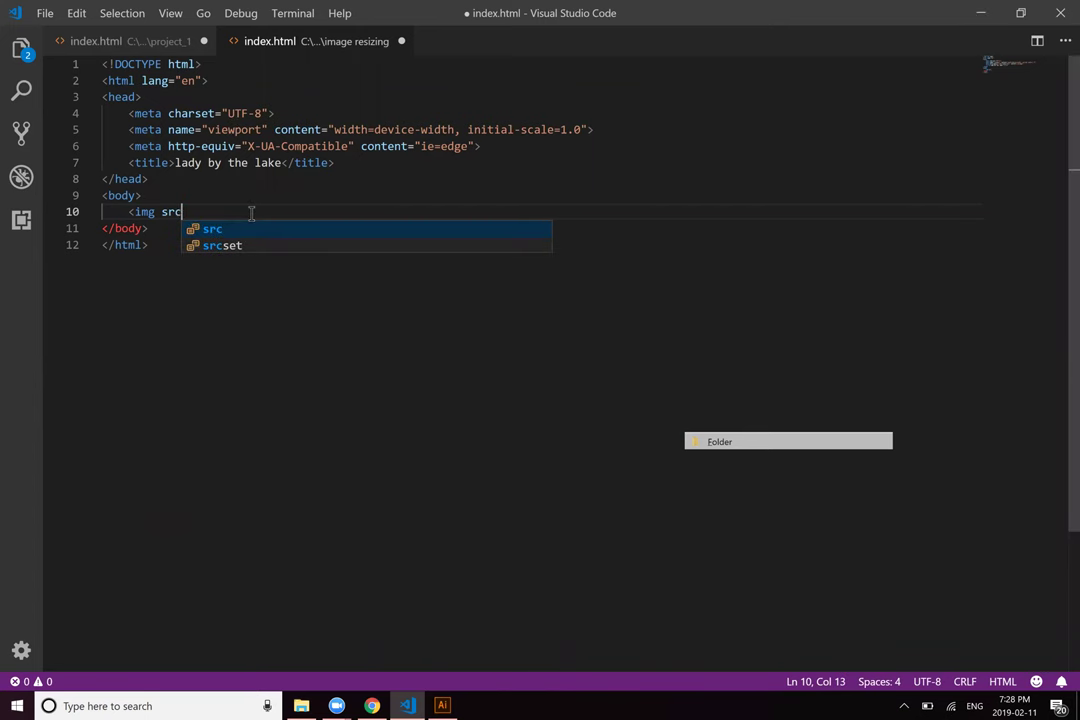
key(Down)
key(Return)
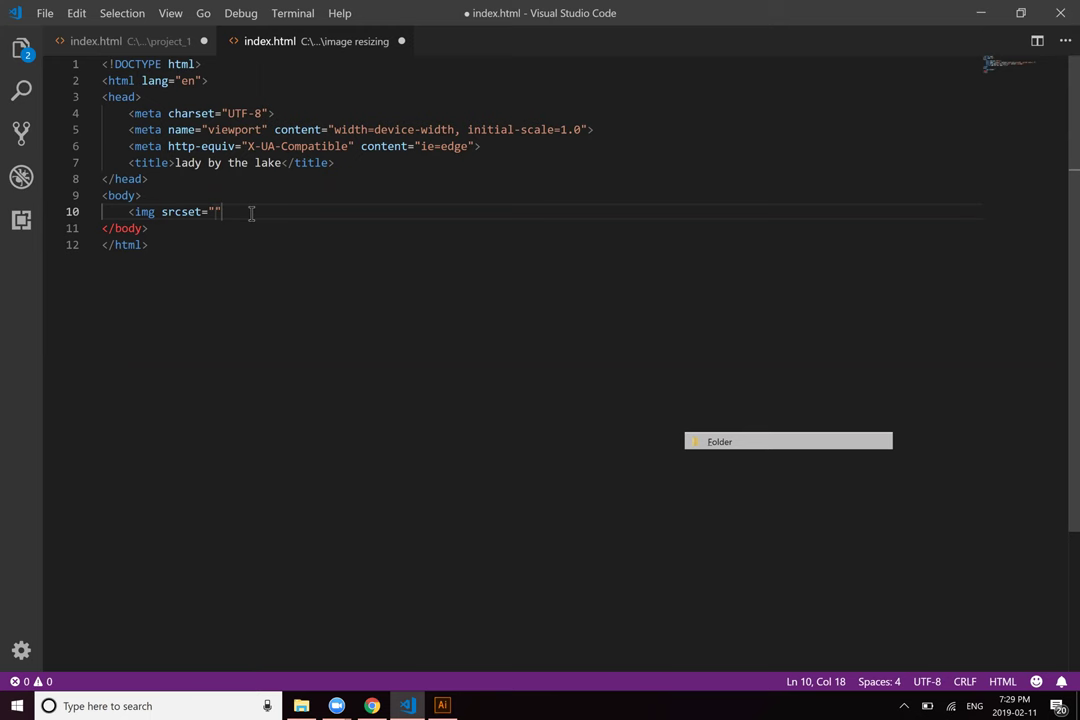
text(photo.)
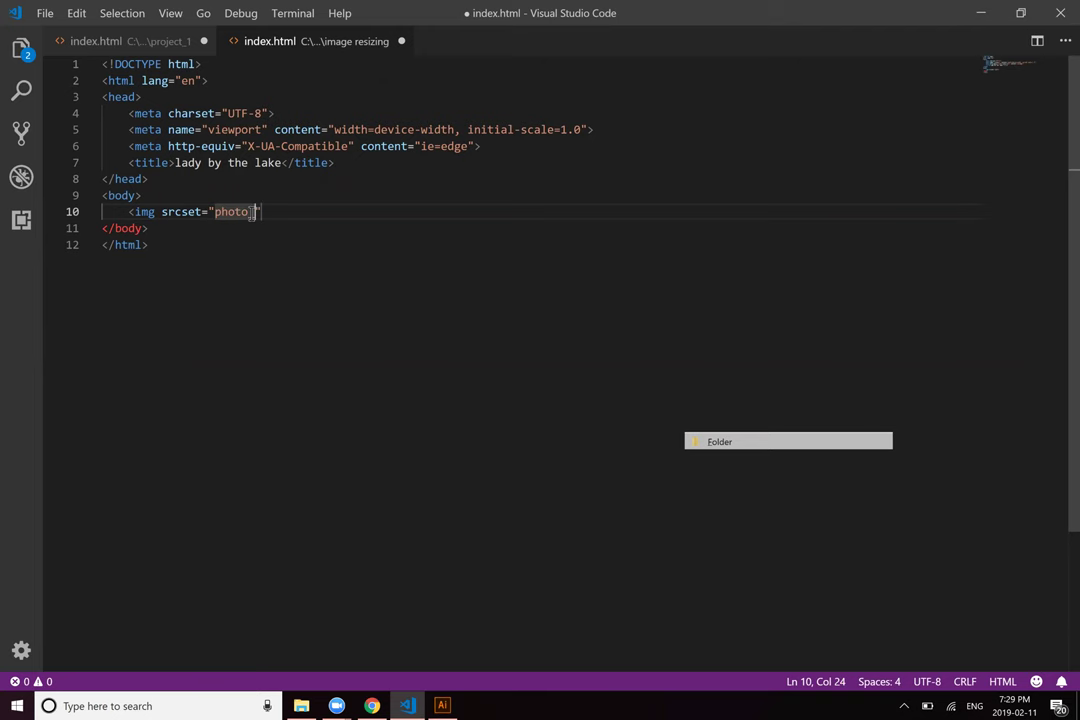
Step: Recheck MDN's srcset example in Chrome and extend the first file name in index.html's srcset to photo_433
key(alt+Tab)
key(alt+Tab)
key(alt+Tab)
key(alt+Tab)
key(alt+shift+Tab)
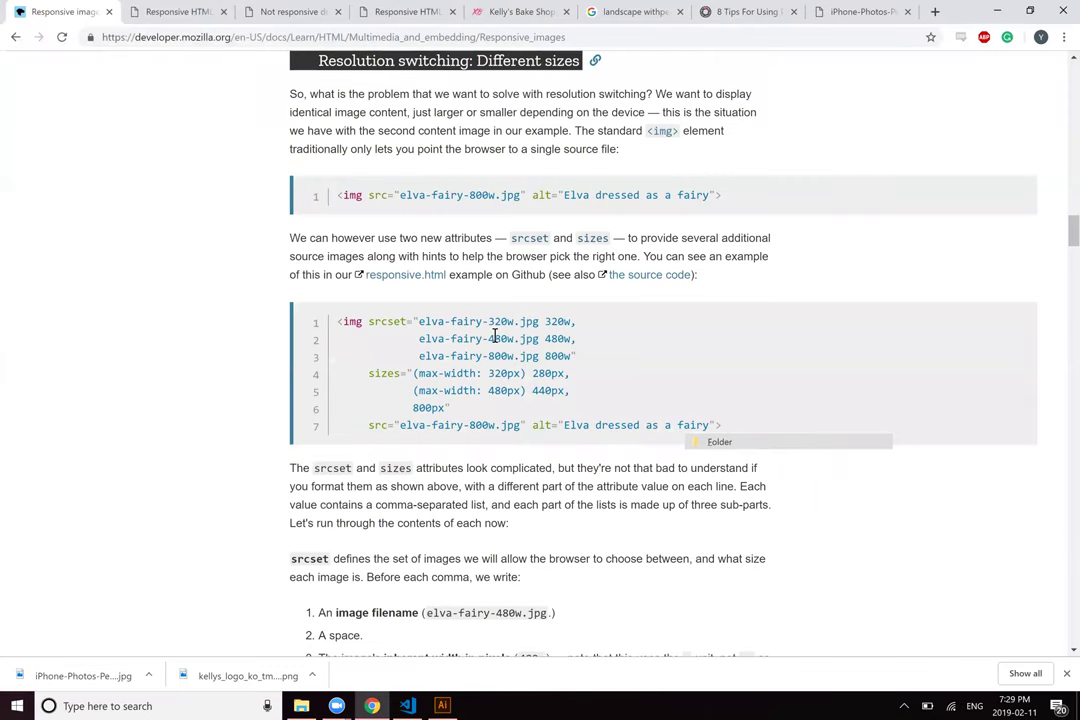
key(alt+Tab)
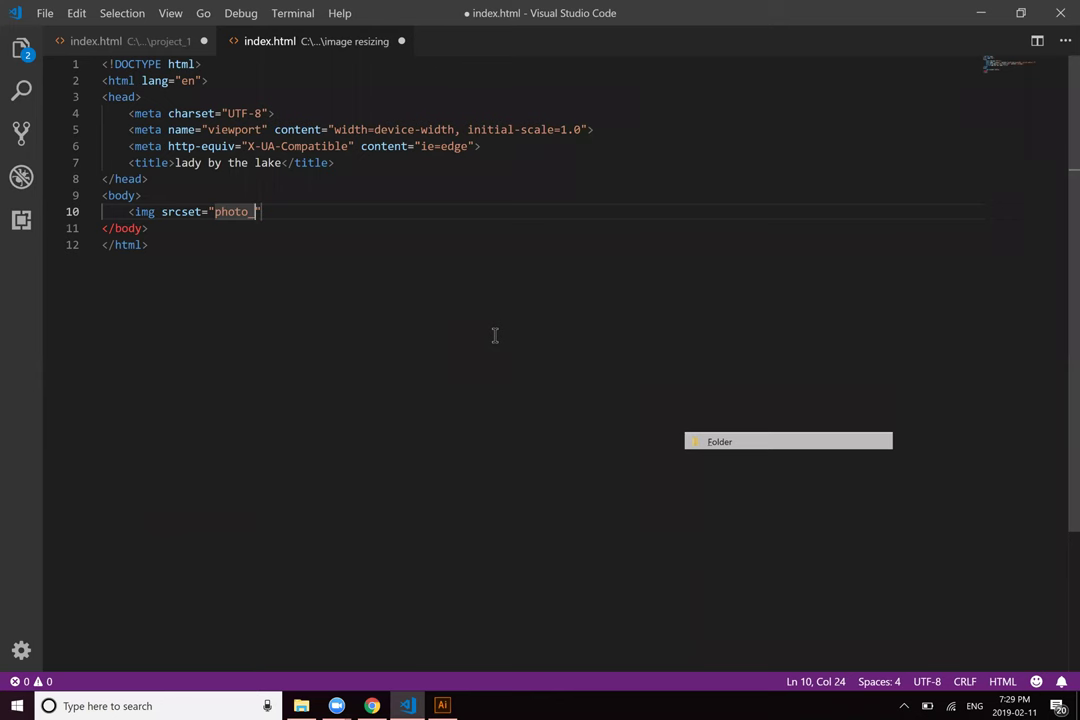
text(433)
Step: Check the photo names in the image resizing folder and complete the first srcset source with the .jpeg extension and descriptor 433w
key(alt+Tab)
key(Tab)
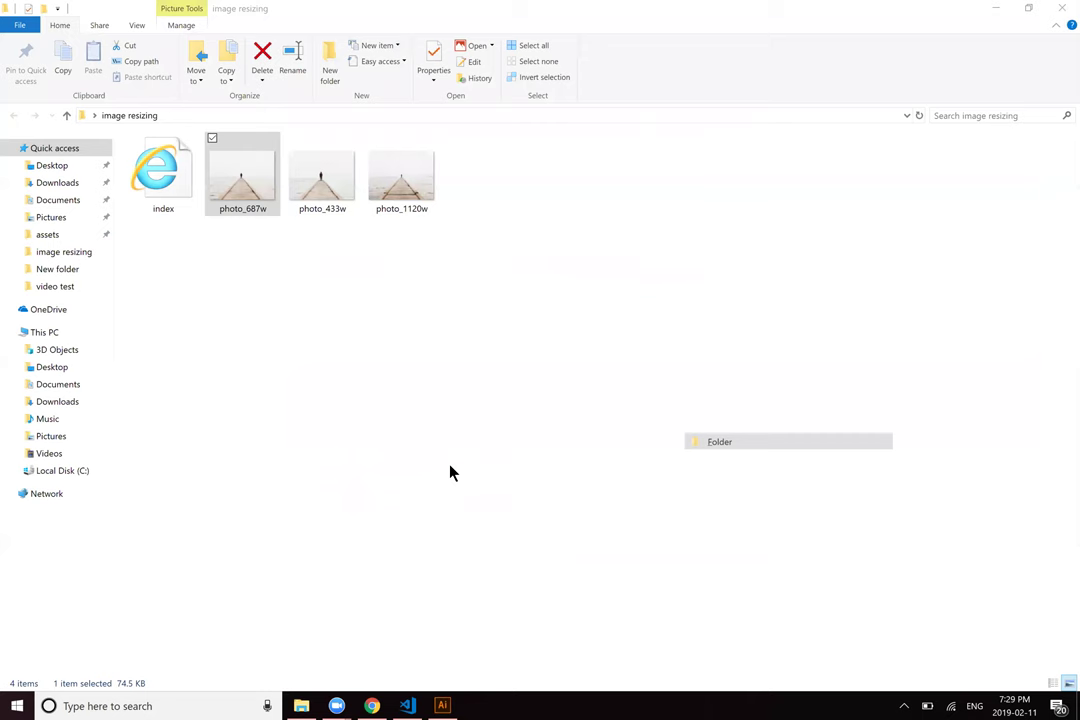
key(alt+Tab)
text(")
key(Left)
text(.jp)
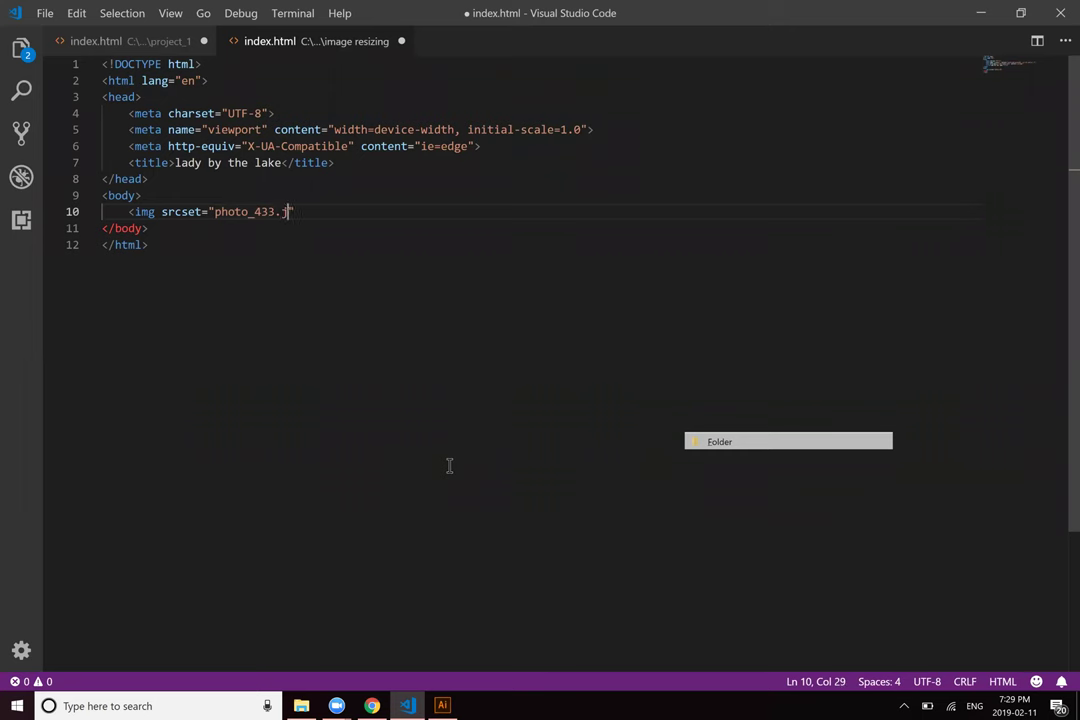
text(eg)
key(Right)
text(433w)
Step: Compare the photo folder and MDN's example with the code, and end the first srcset source with a comma and a new line
key(alt+Tab)
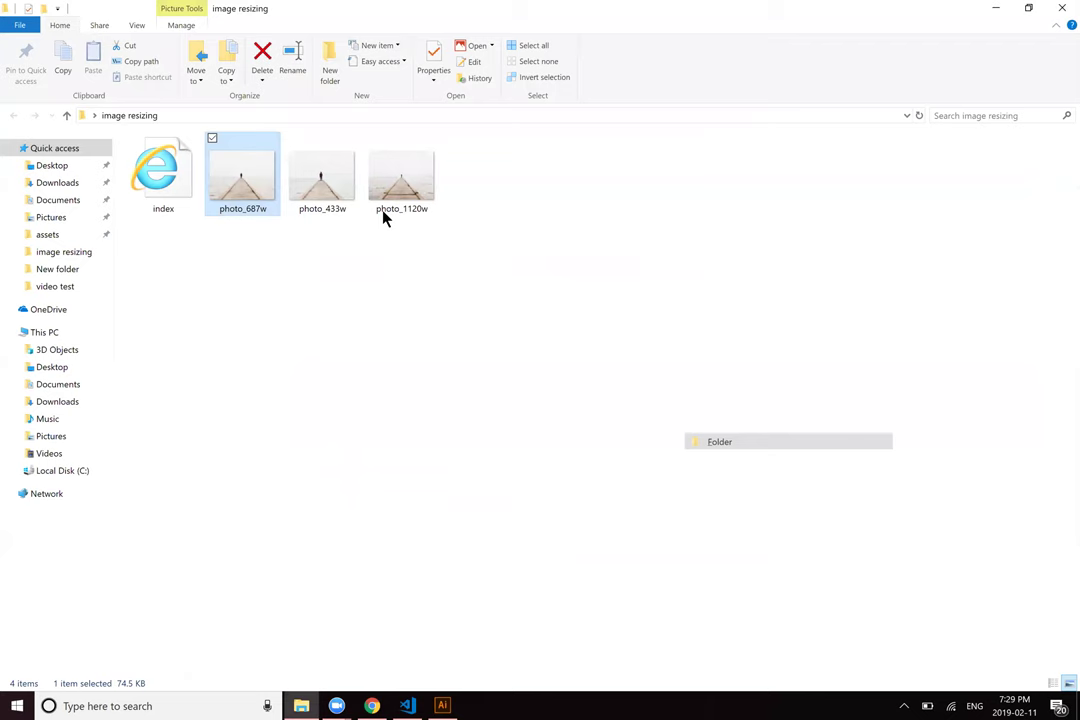
key(alt+Tab)
key(alt+Tab)
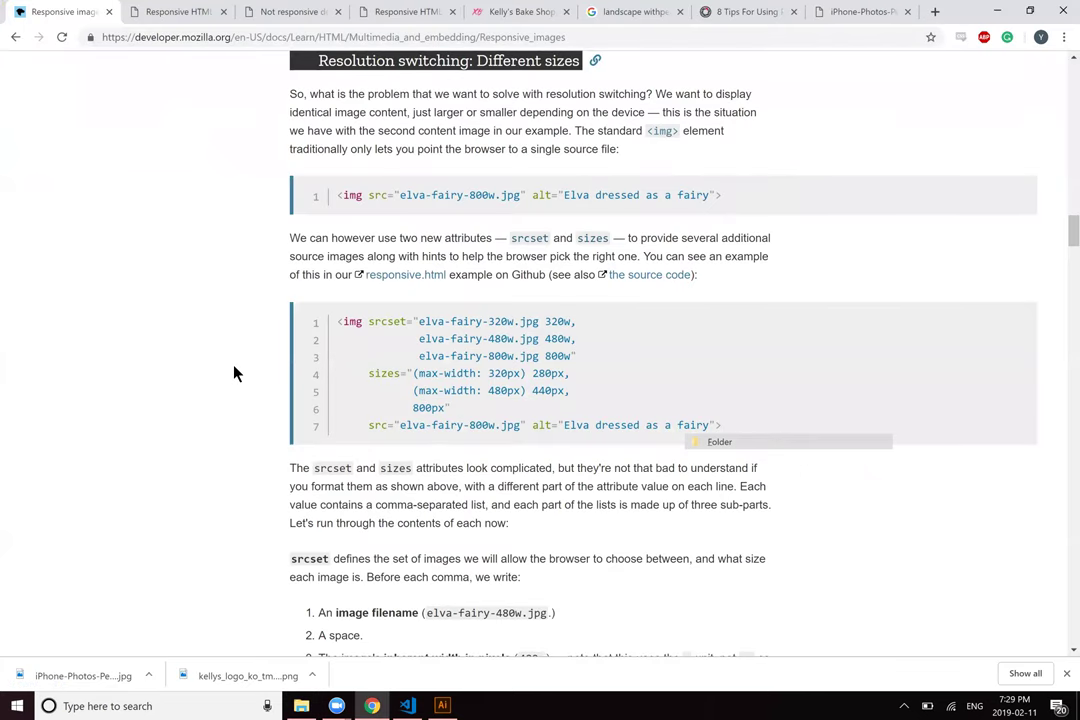
key(alt+Tab)
key(alt+Tab)
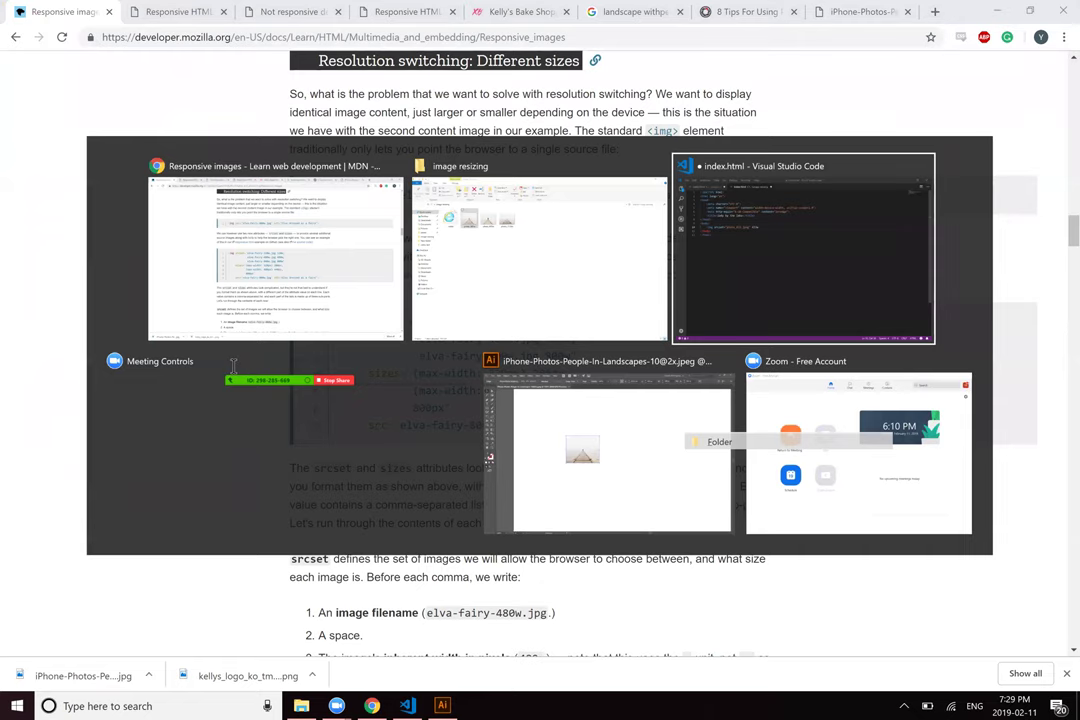
text(,)
key(Return)
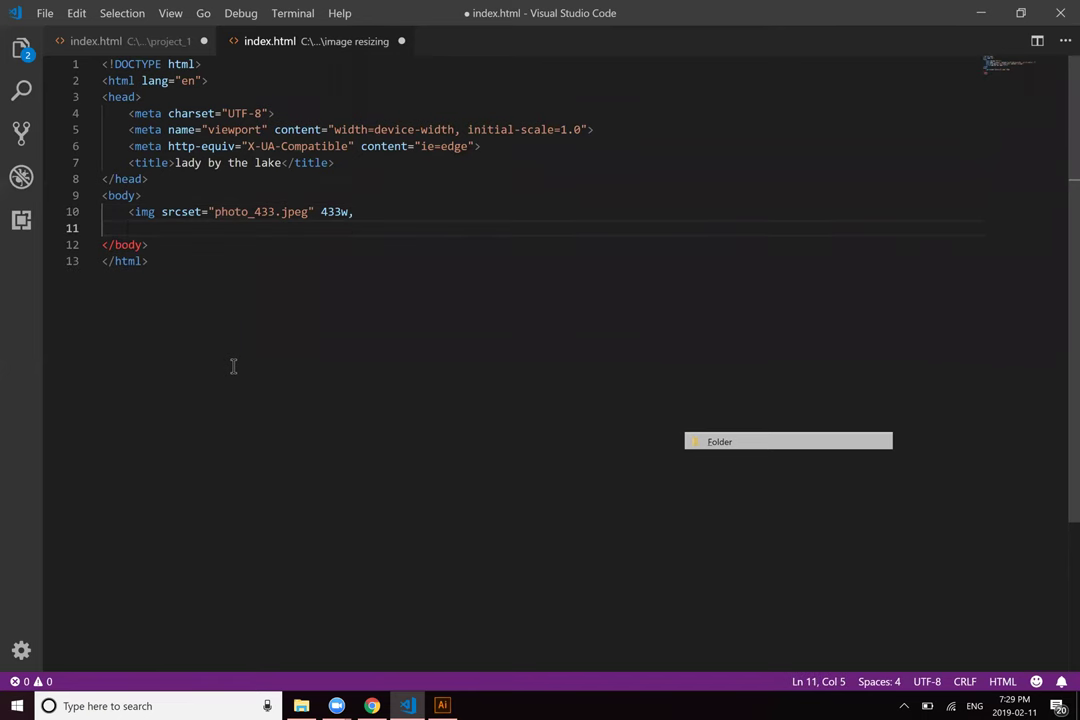
key(Tab)
Step: Recheck the quotation marks in MDN's srcset example and remove the one after photo_433.jpeg in index.html
key(alt+Tab)
key(alt+Tab)
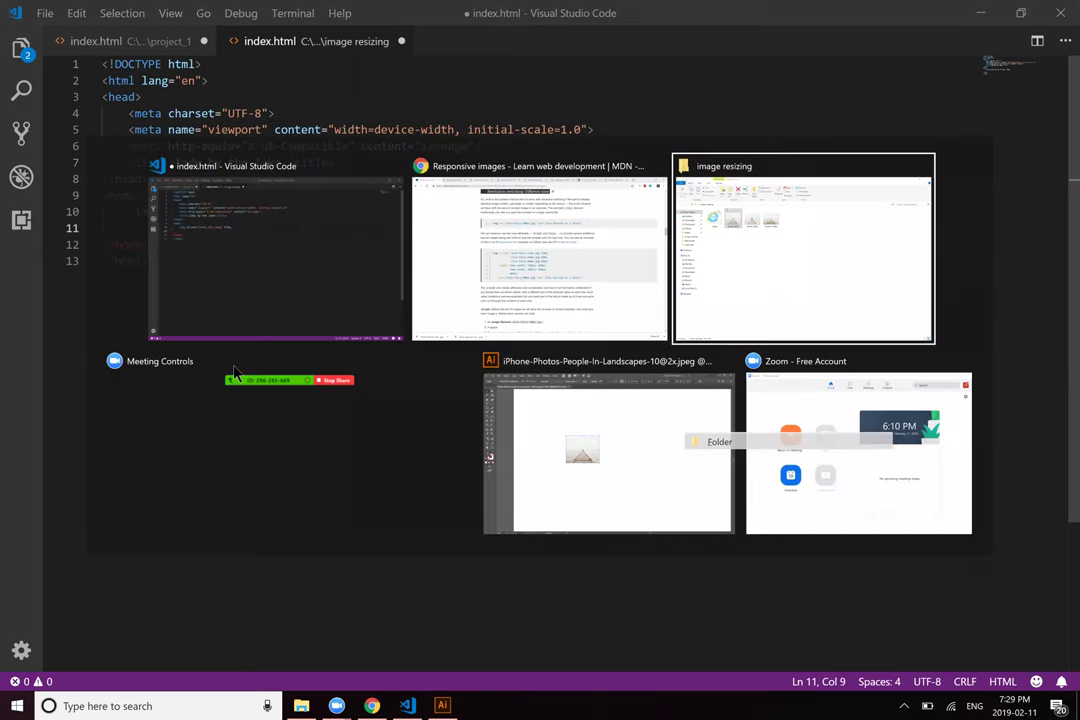
key(alt+Tab)
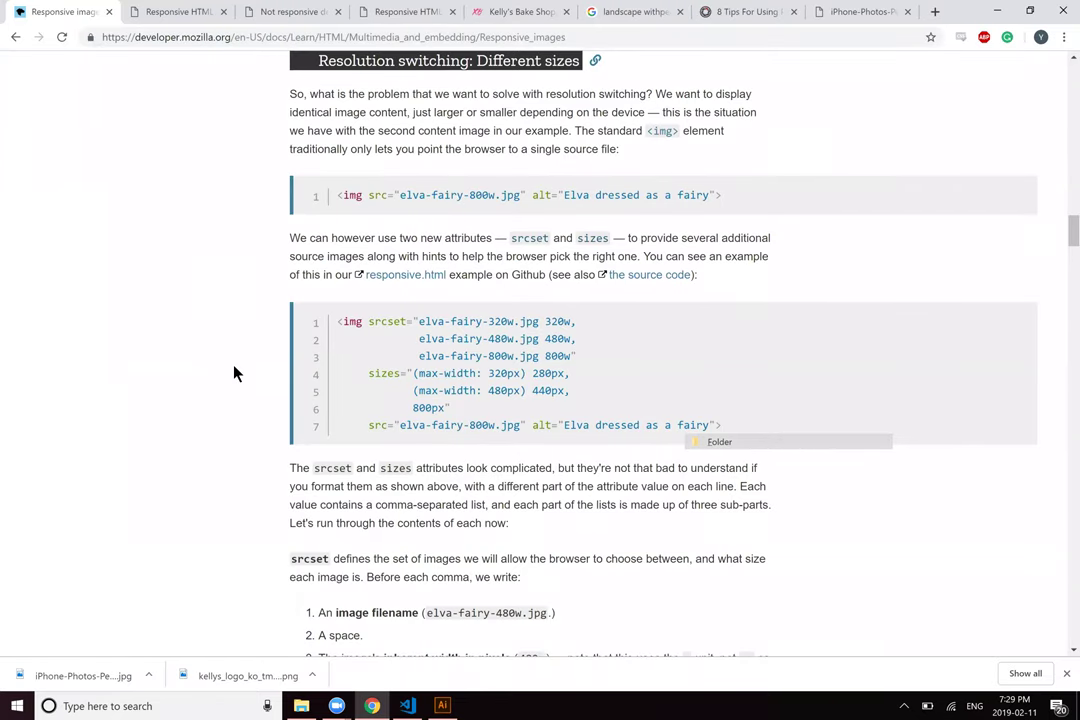
key(alt+Tab)
key(alt+Tab)
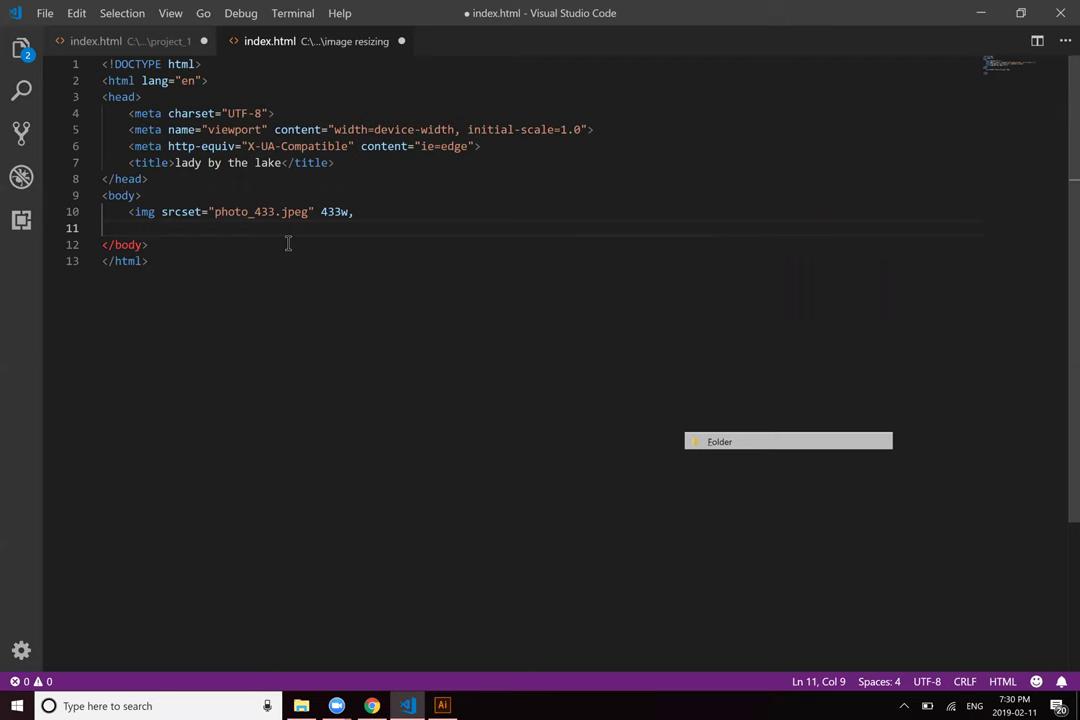
click(313, 212)
key(BackSpace)
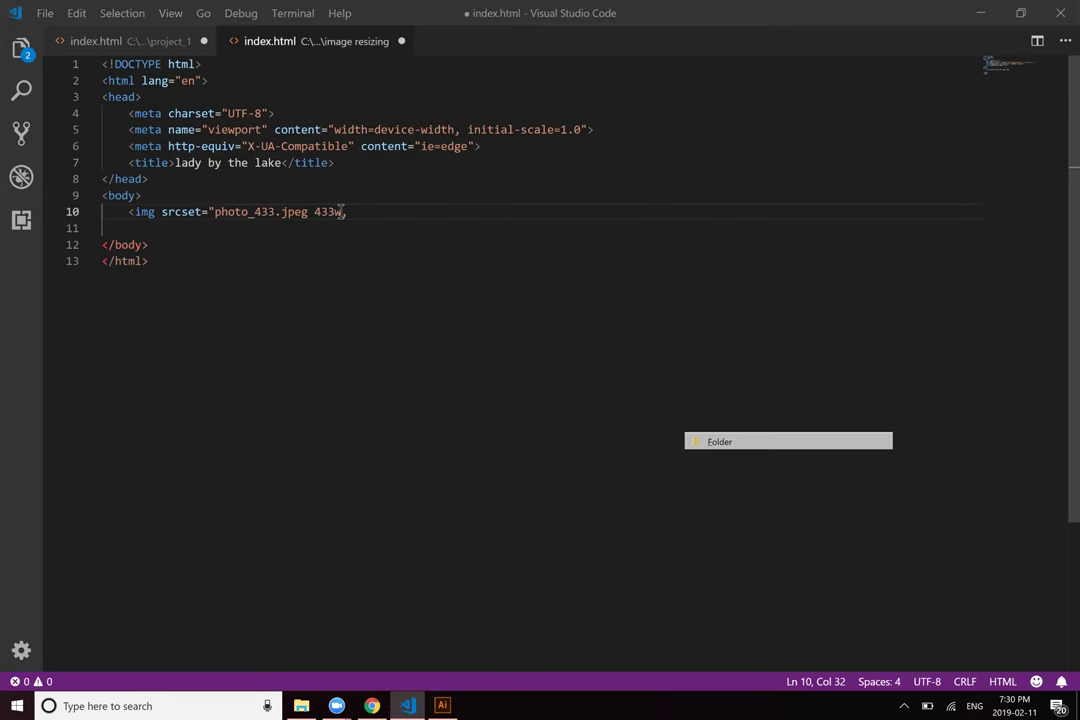
key(alt+Tab)
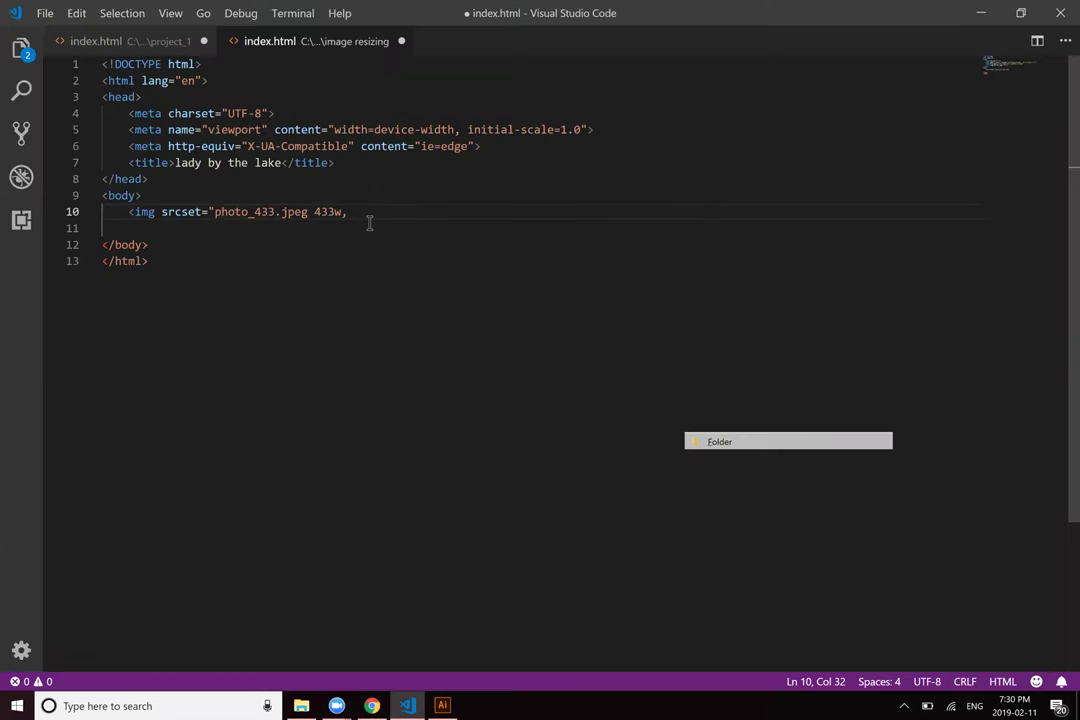
Step: Insert a new line below the photo_433.jpeg source, indented to align with the start of the srcset value
click(369, 223)
click(370, 211)
key(Return)
key(Tab)
key(Tab)
key(Tab)
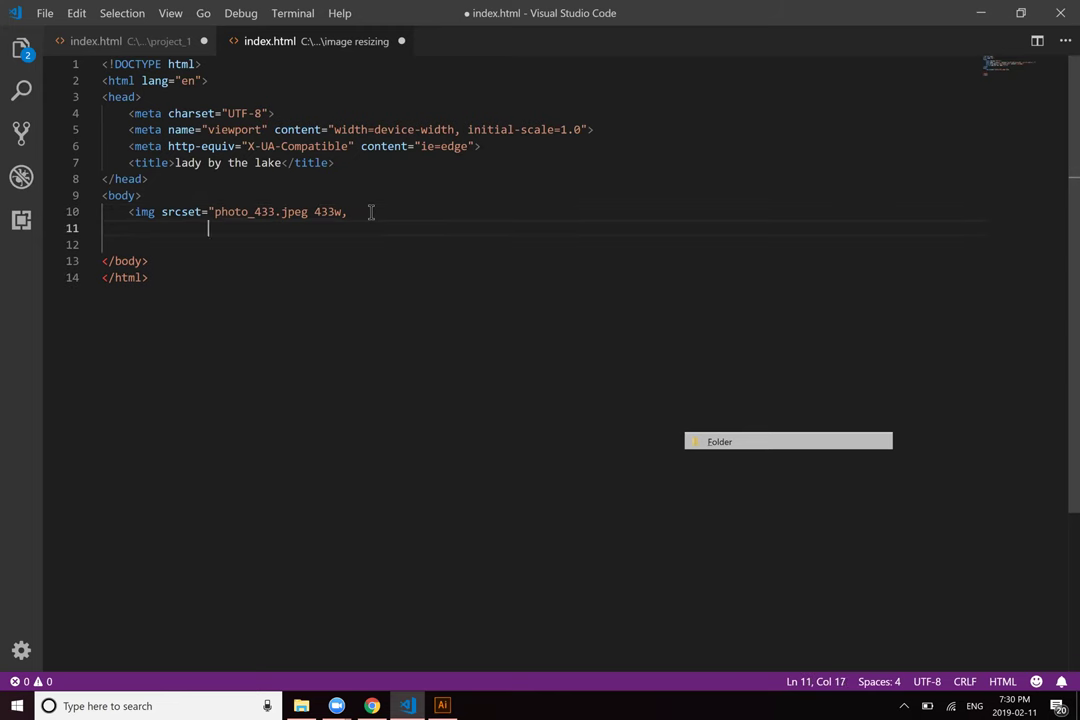
Step: Add photo_687.jpeg 687w as the second srcset source, ending with a comma and a new line
text(photo_)
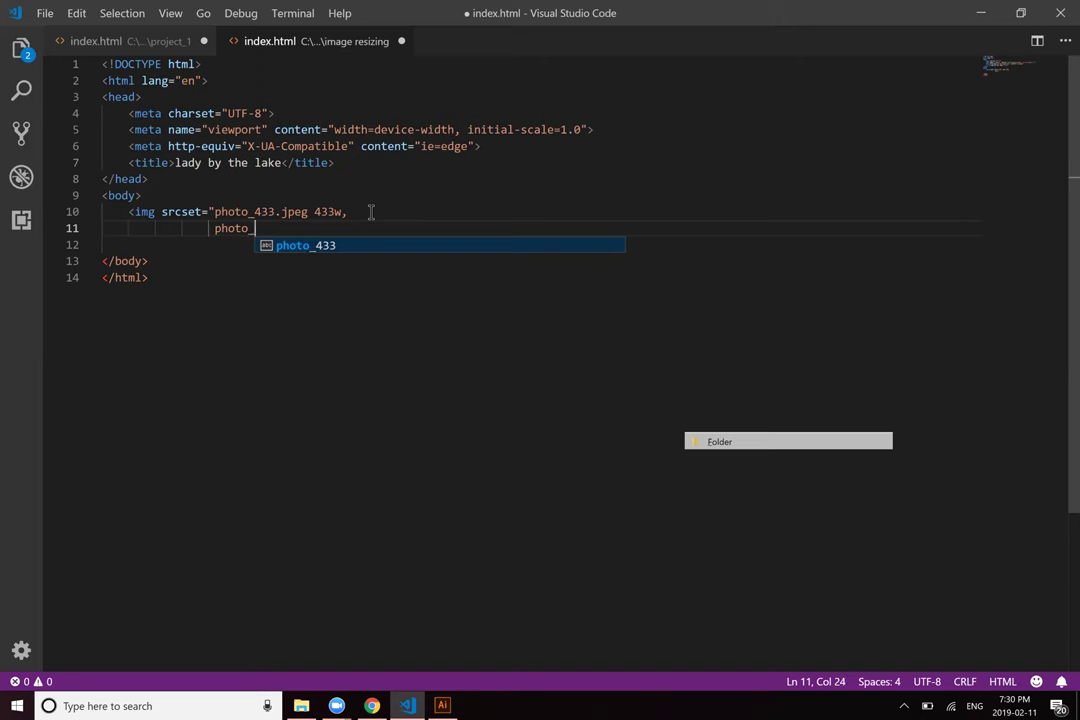
text(684)
key(BackSpace)
text(7)
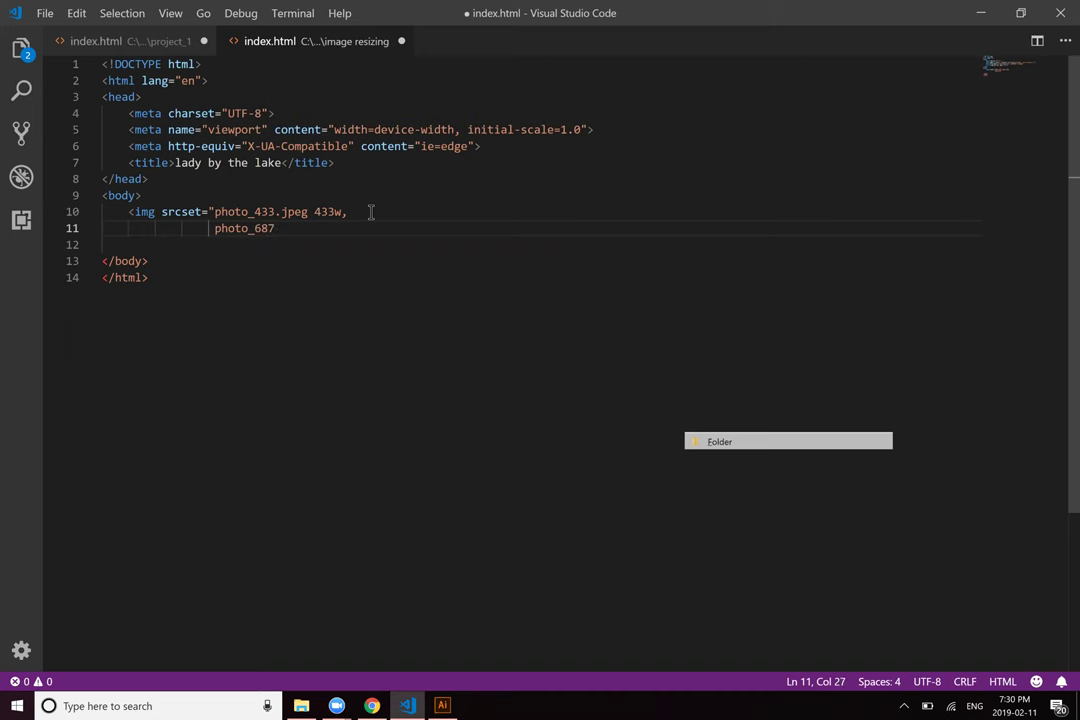
text(.jpe)
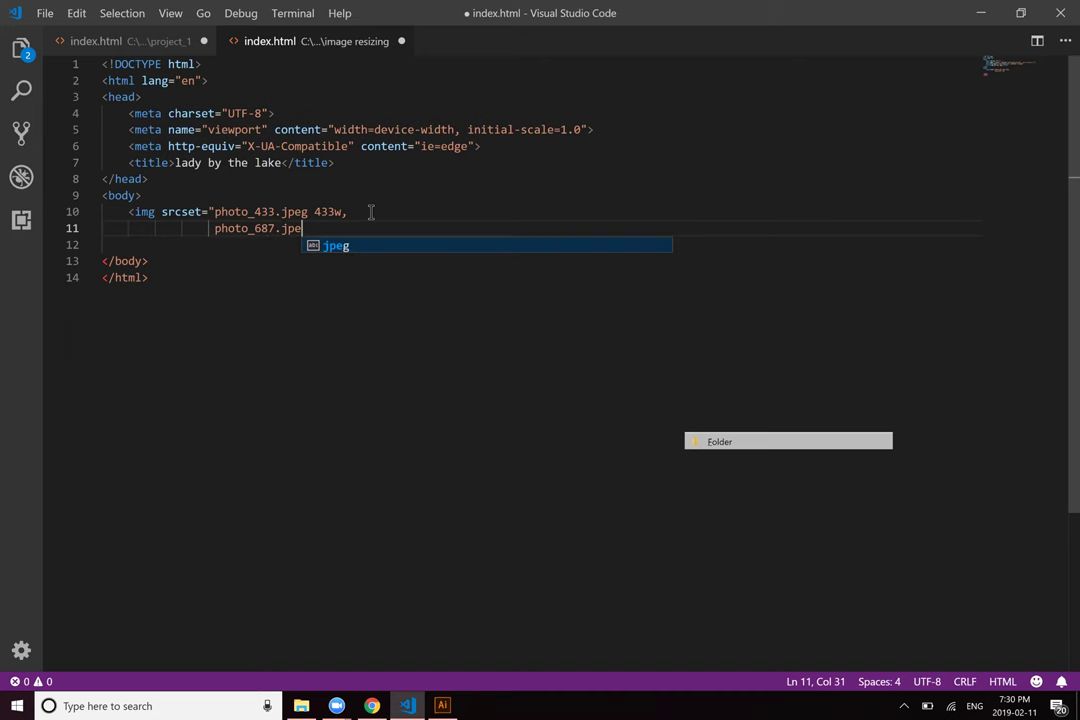
text(g )
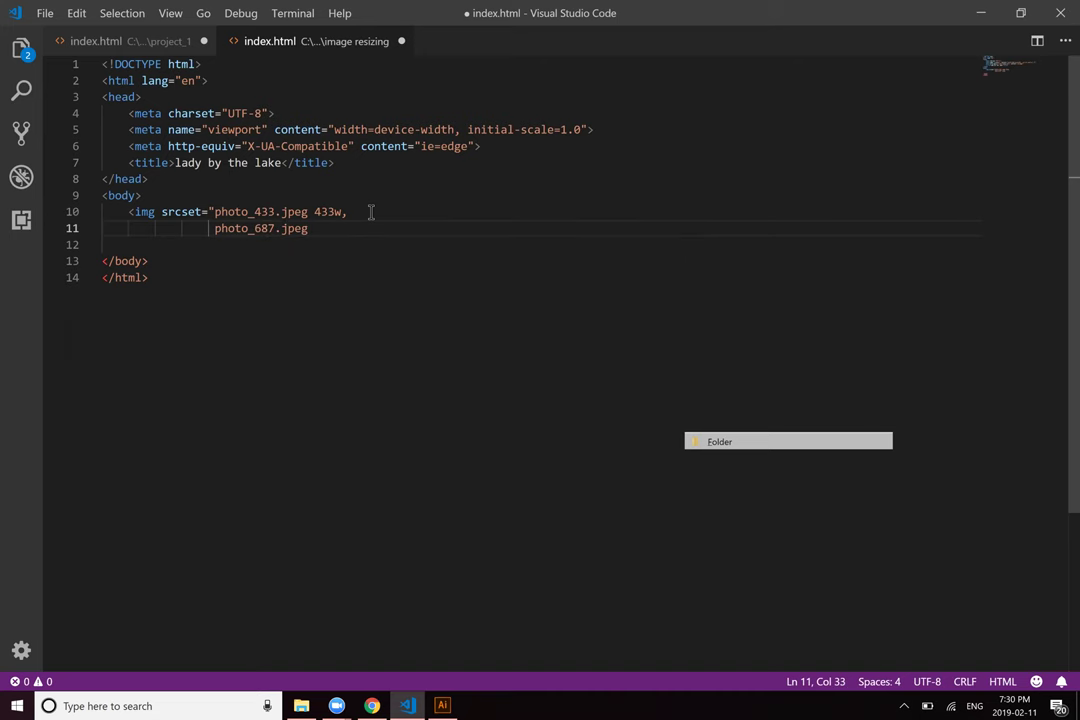
text(687w,)
key(Return)
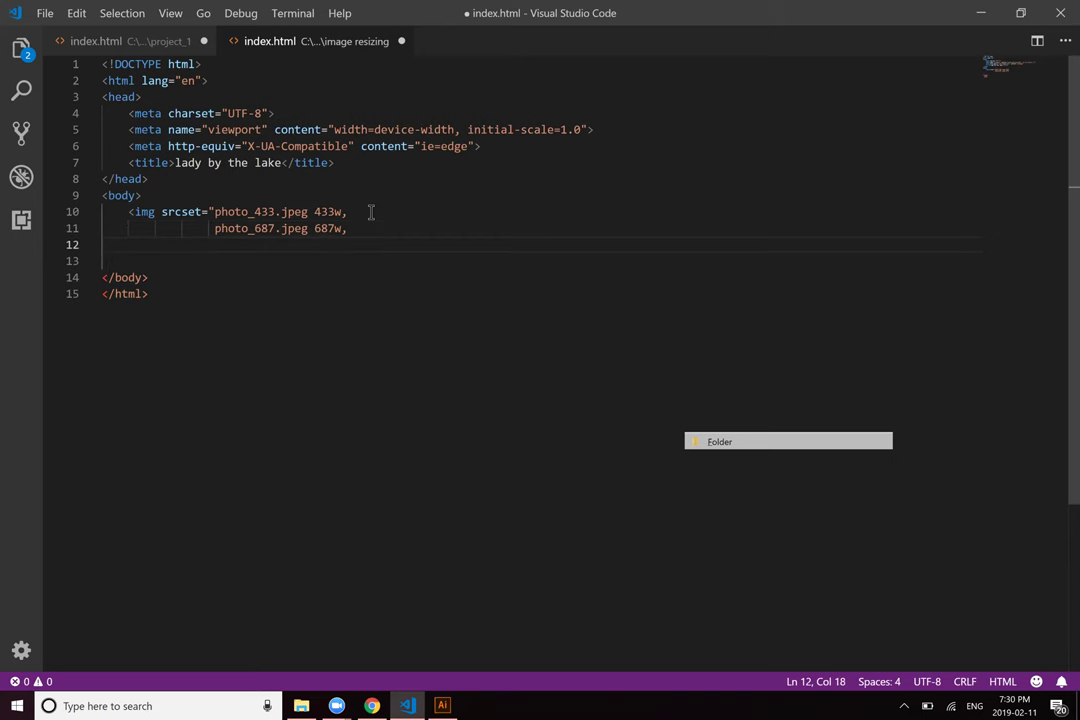
Step: Check the largest photo's name in the image resizing folder and add photo_1120.jpeg 1120w as the third srcset source
text(photo_)
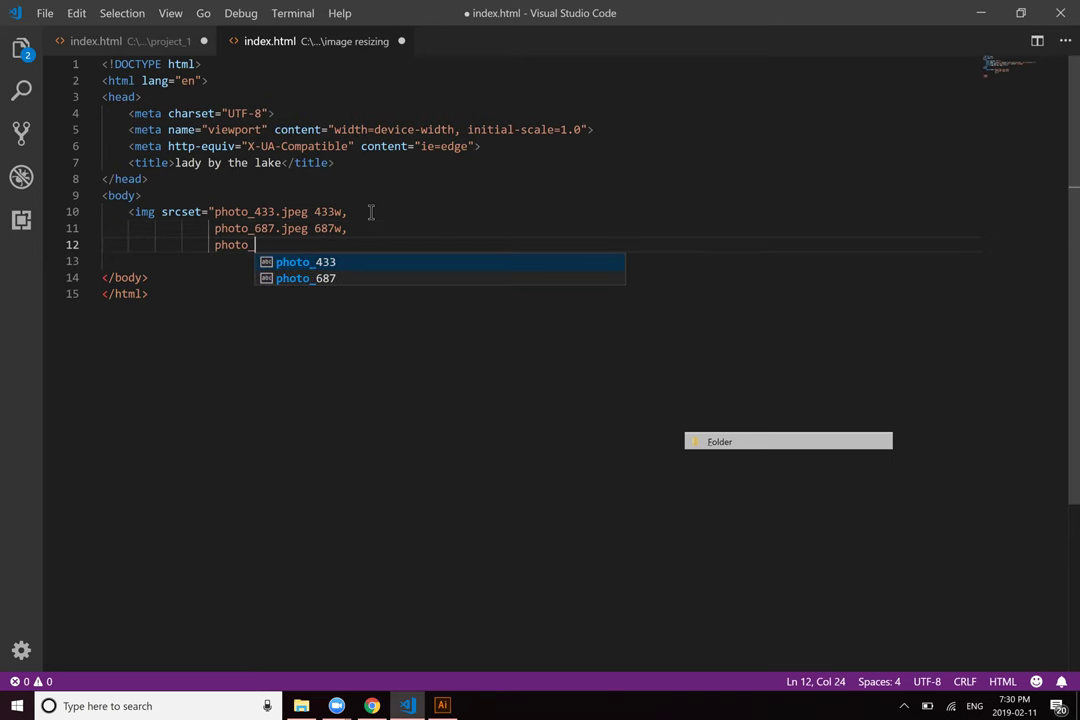
key(alt+Tab)
key(alt+Tab)
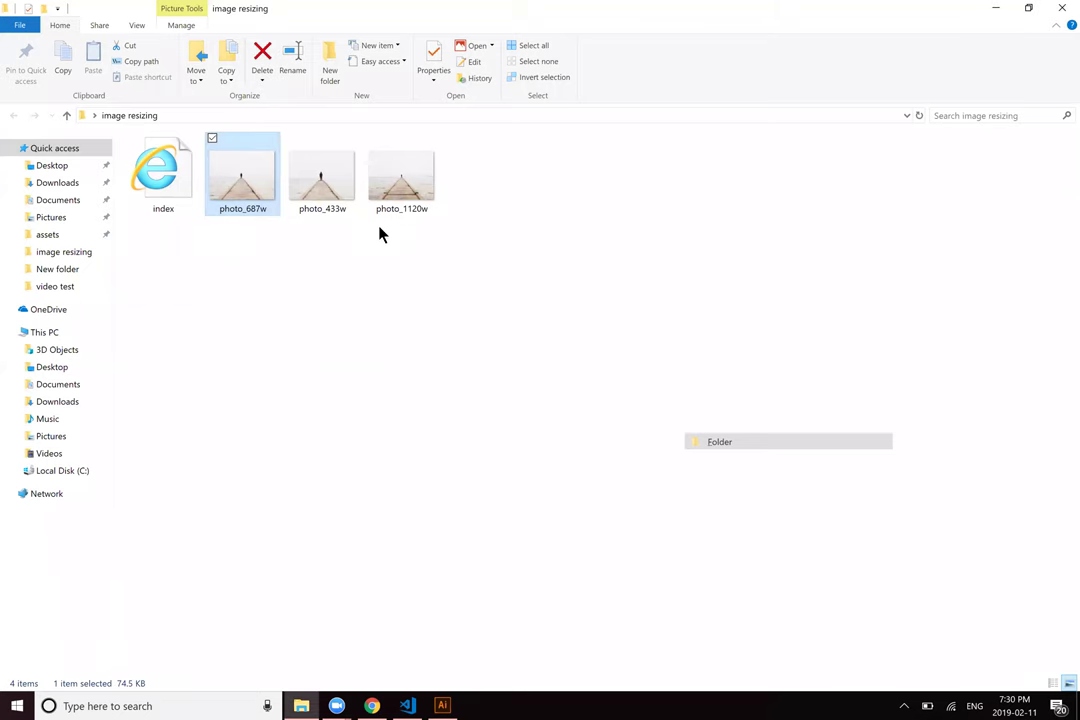
key(alt+Tab)
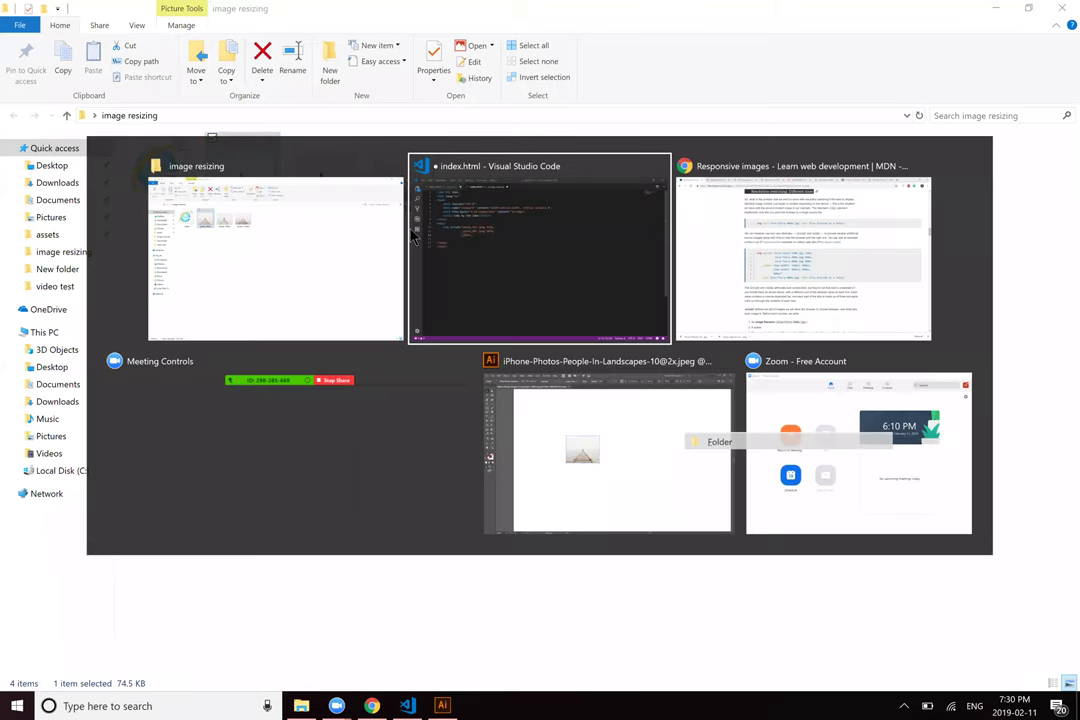
text(112)
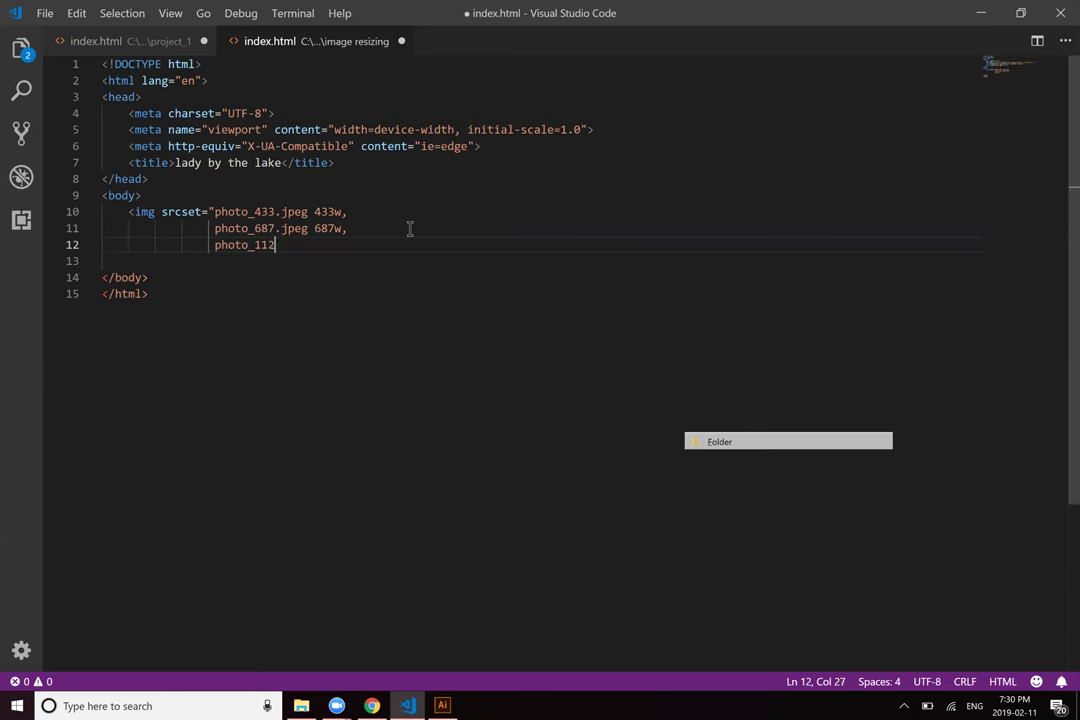
text(0.jpeg)
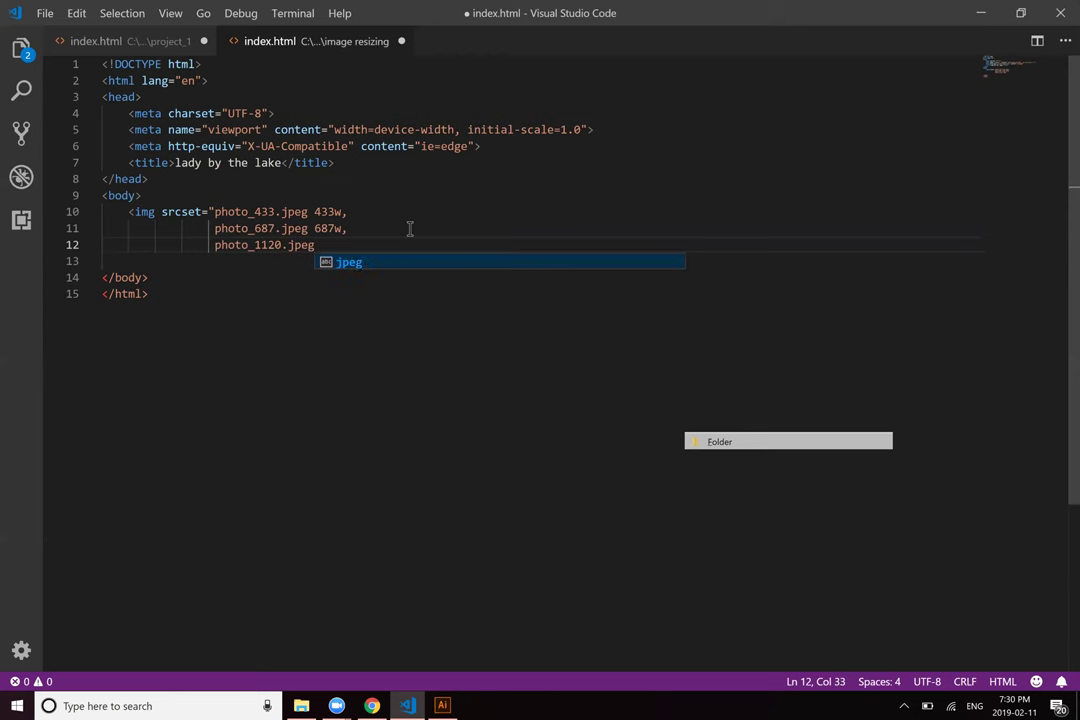
text( 1120)
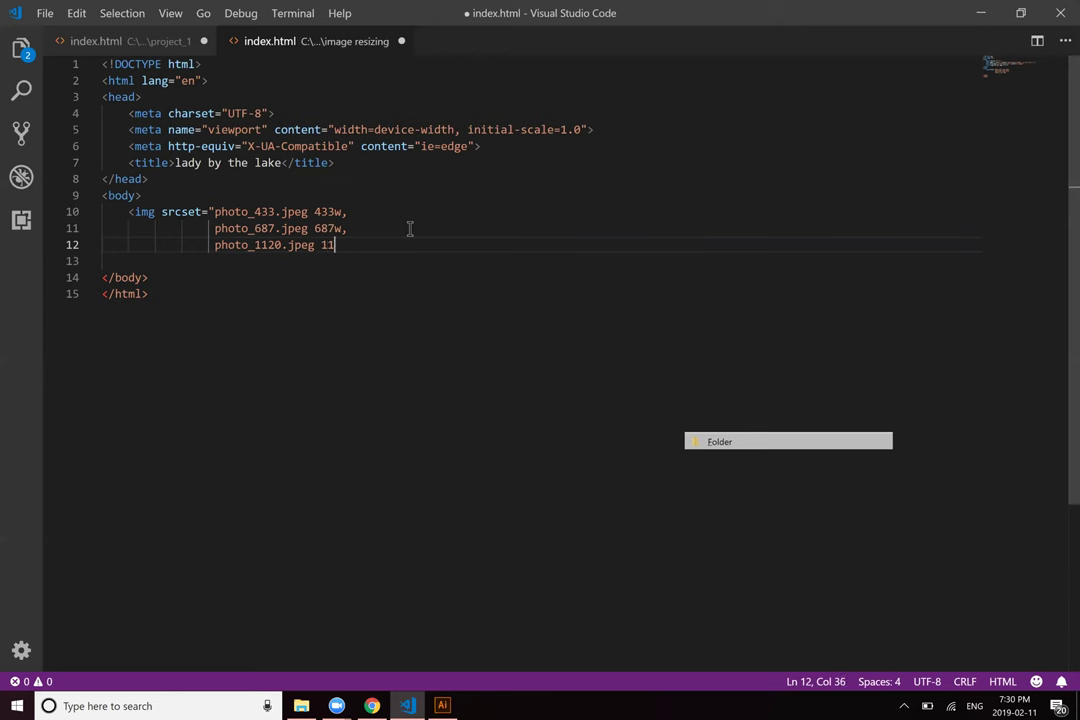
text(w)
Step: Insert a new line below the photo_1120.jpeg source and reduce its indentation to two levels inside the body
key(Return)
key(BackSpace)
key(BackSpace)
key(BackSpace)
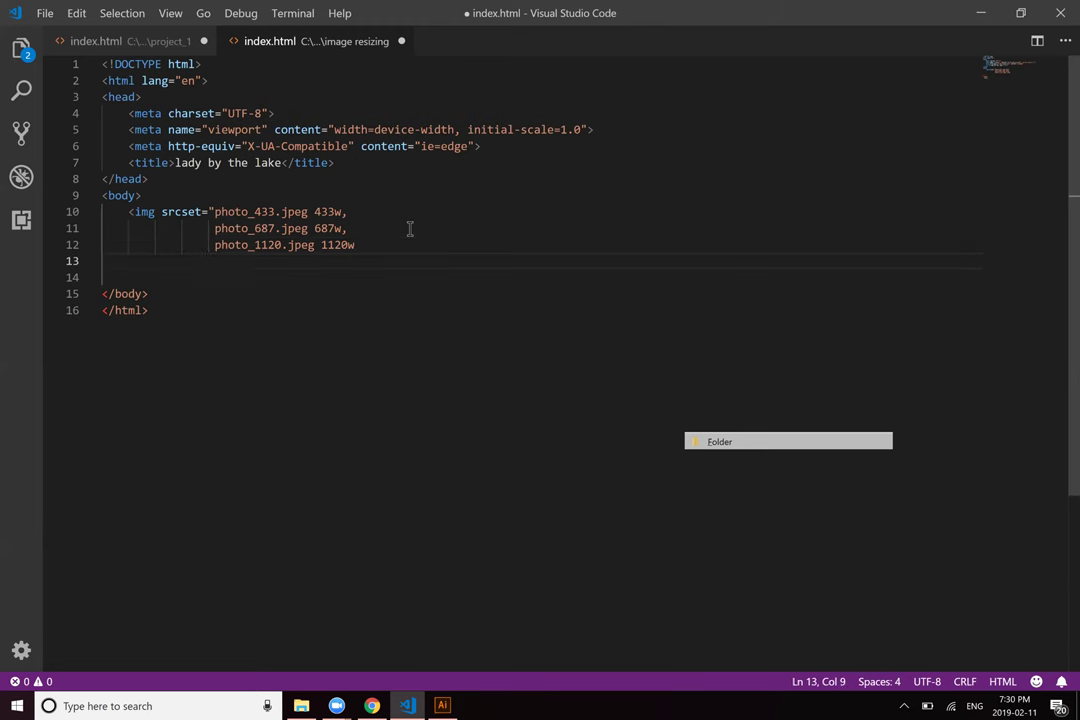
Step: Check MDN's srcset example and close the srcset value with a quotation mark after 1120w in index.html
key(alt+Tab)
key(alt+Tab)
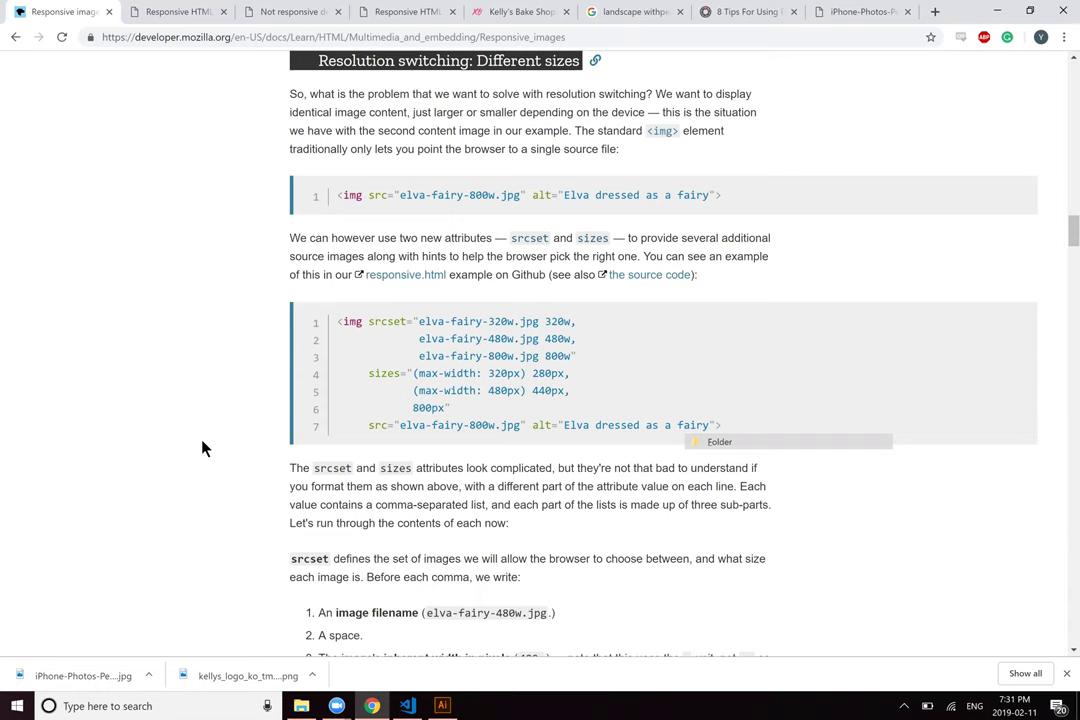
key(alt+Tab)
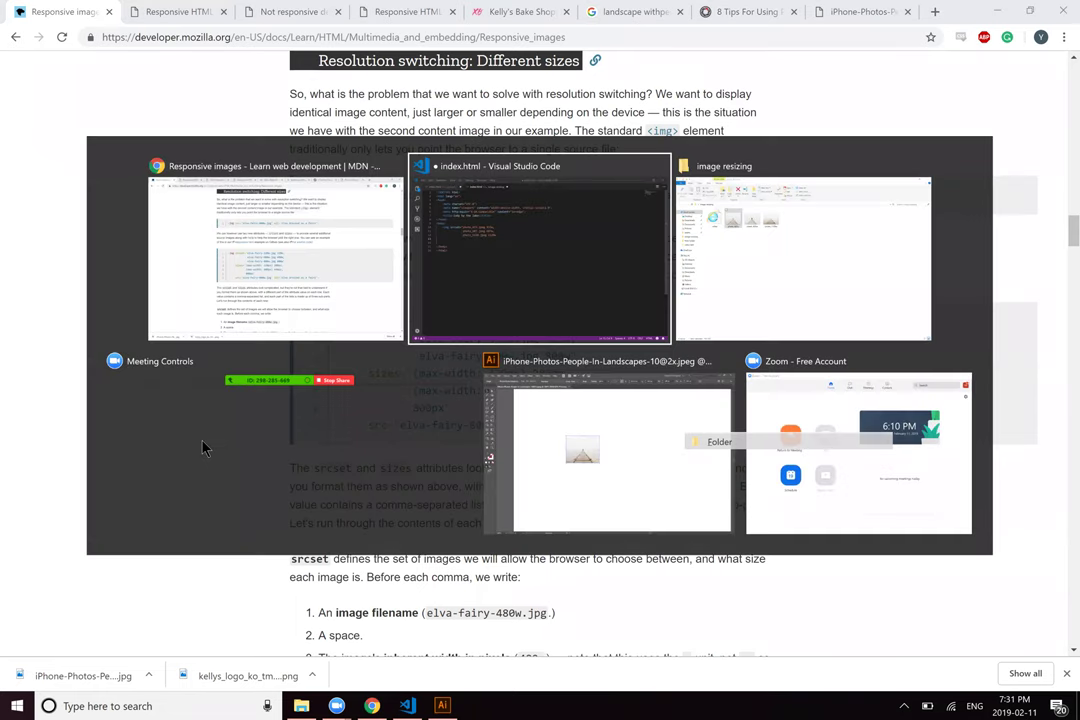
key(alt+Tab)
key(alt+Tab)
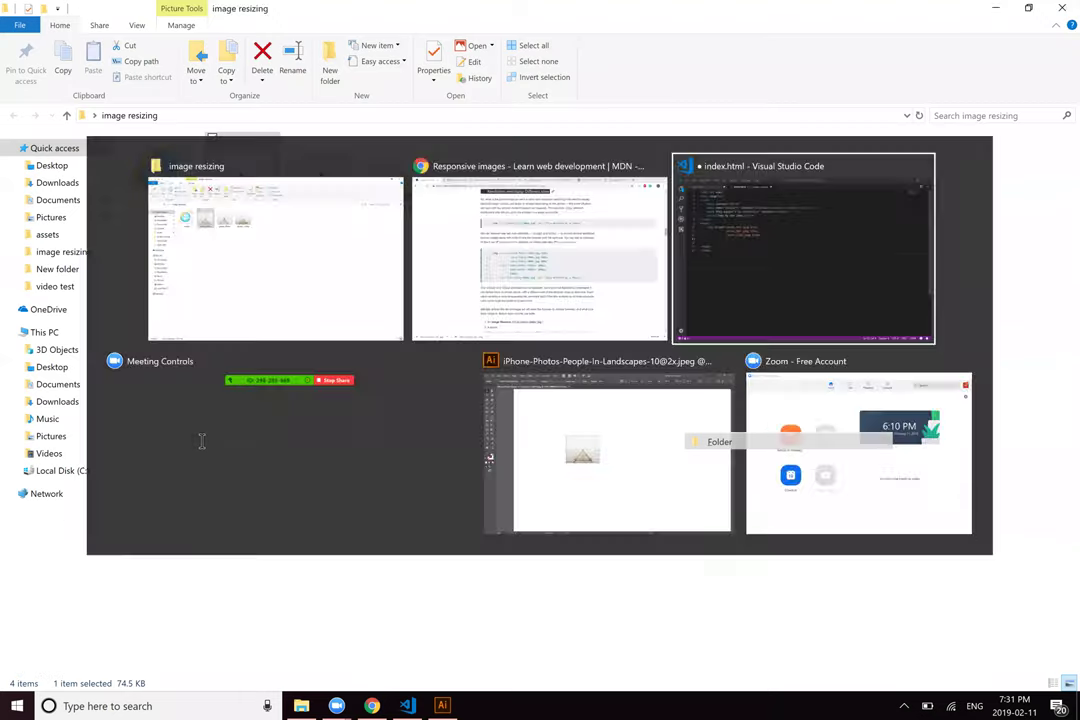
text(siz)
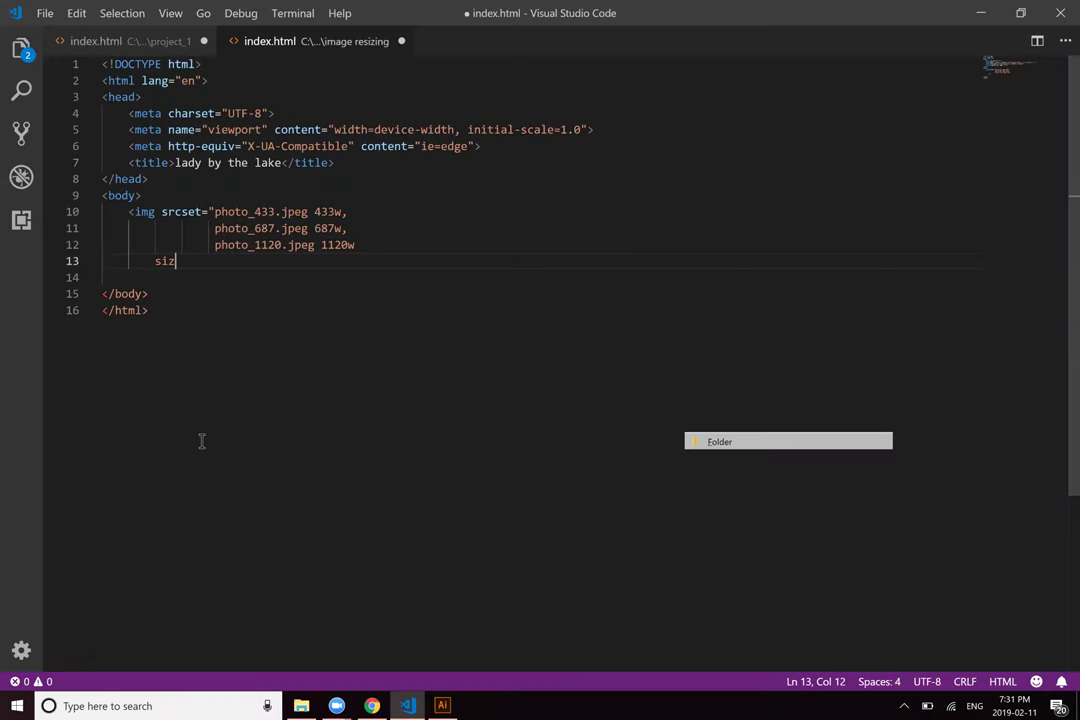
key(BackSpace)
key(BackSpace)
click(372, 246)
text(")
Step: Add an empty sizes attribute on the line below the srcset value, checking its spelling against MDN's example
click(282, 263)
text(ize)
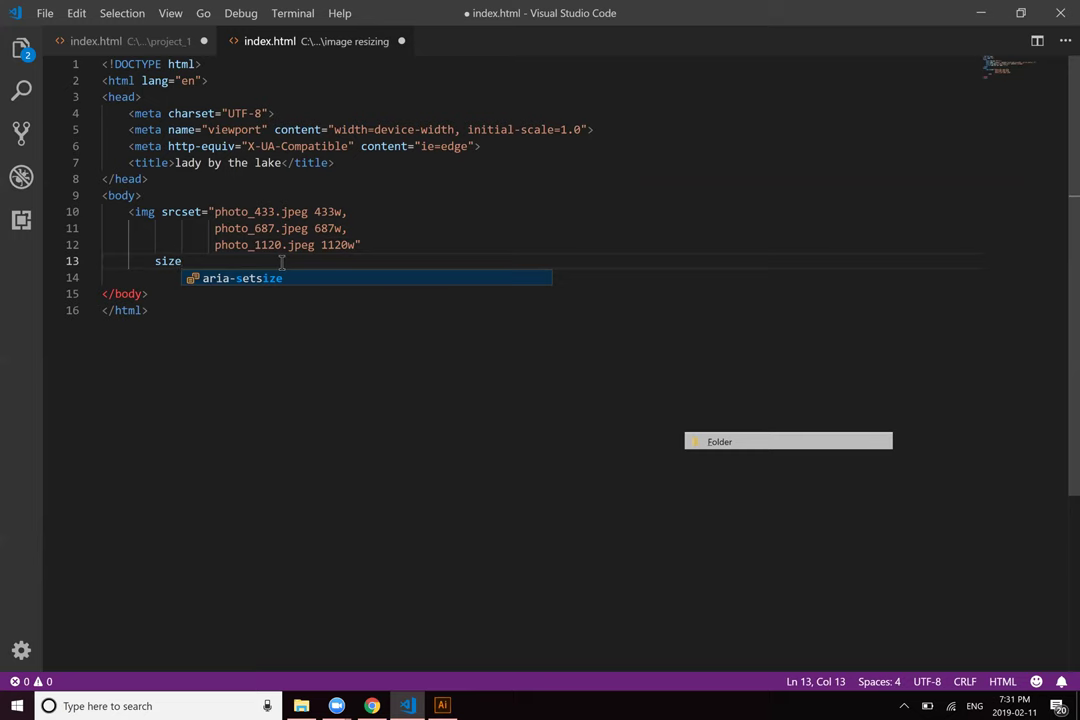
key(alt+Tab)
key(alt+Tab)
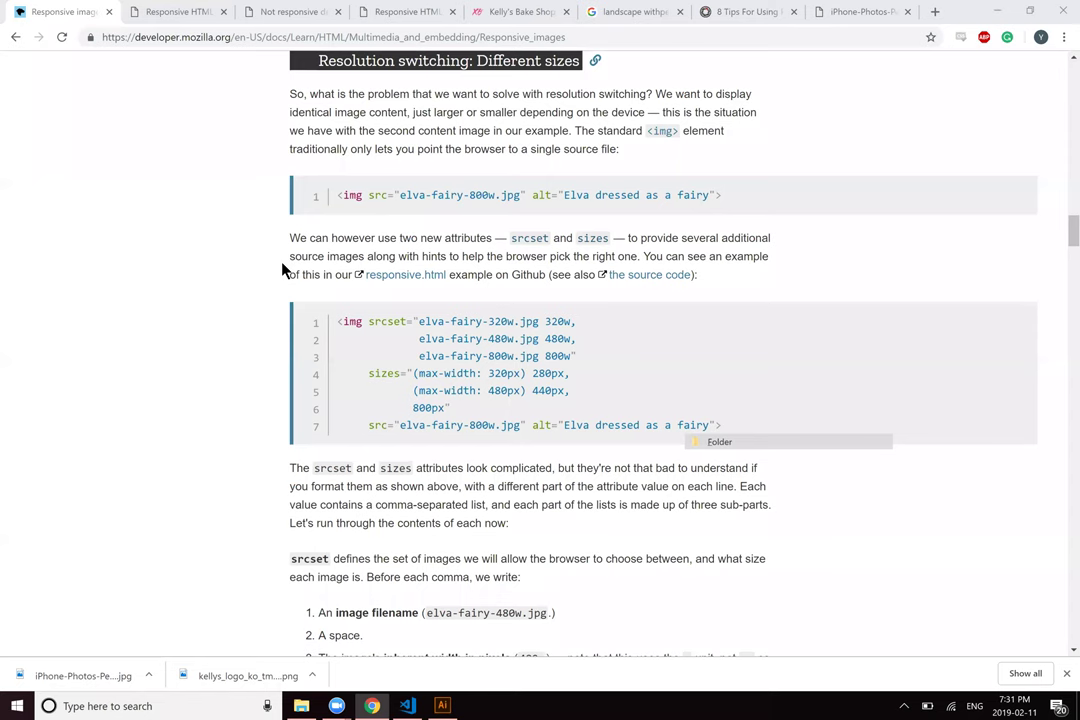
key(alt+Tab)
key(alt+Tab)
key(alt+shift+Tab)
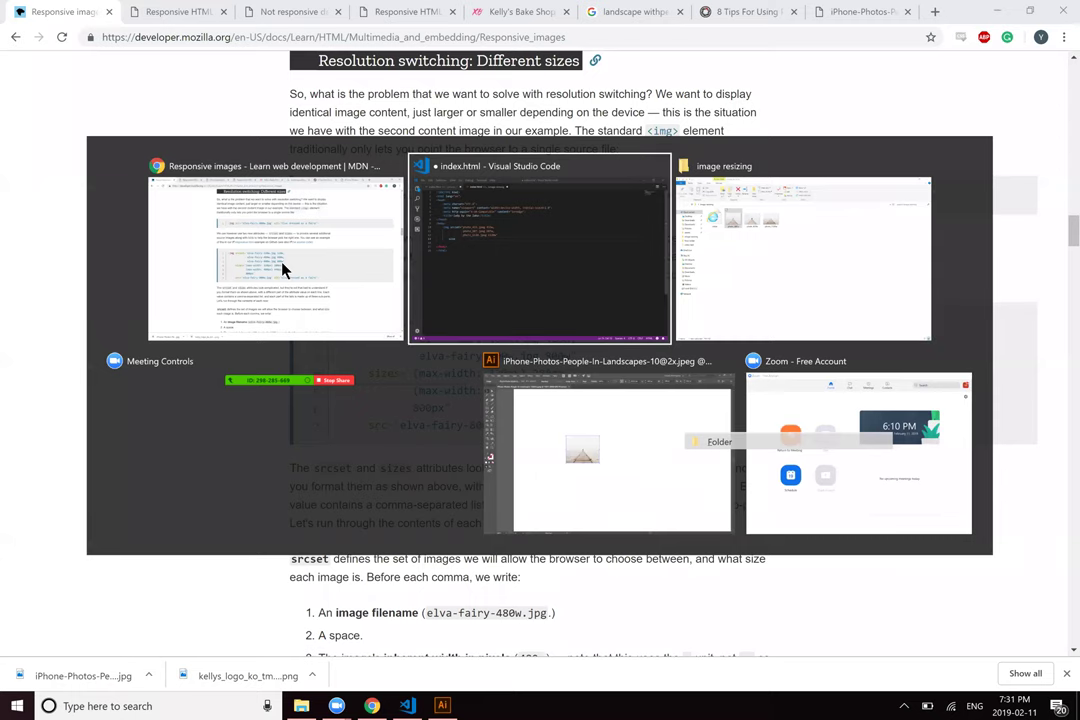
text(s=")
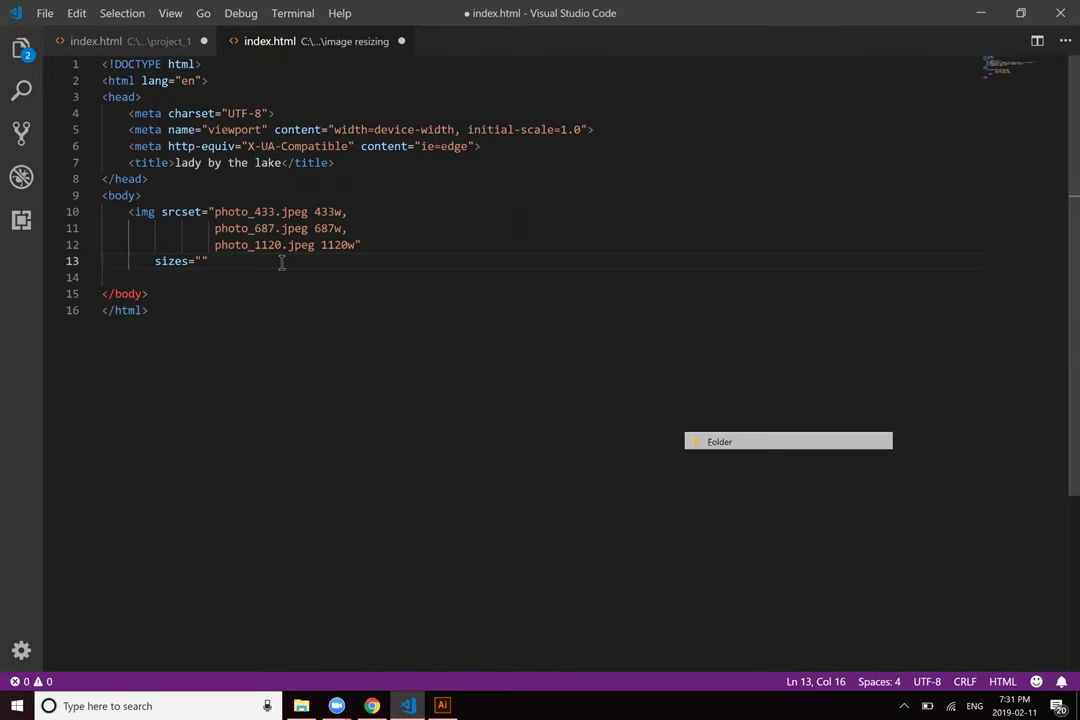
Step: Start the first media condition in the sizes value with (max-width, following MDN's example
text((max)
key(alt+Tab)
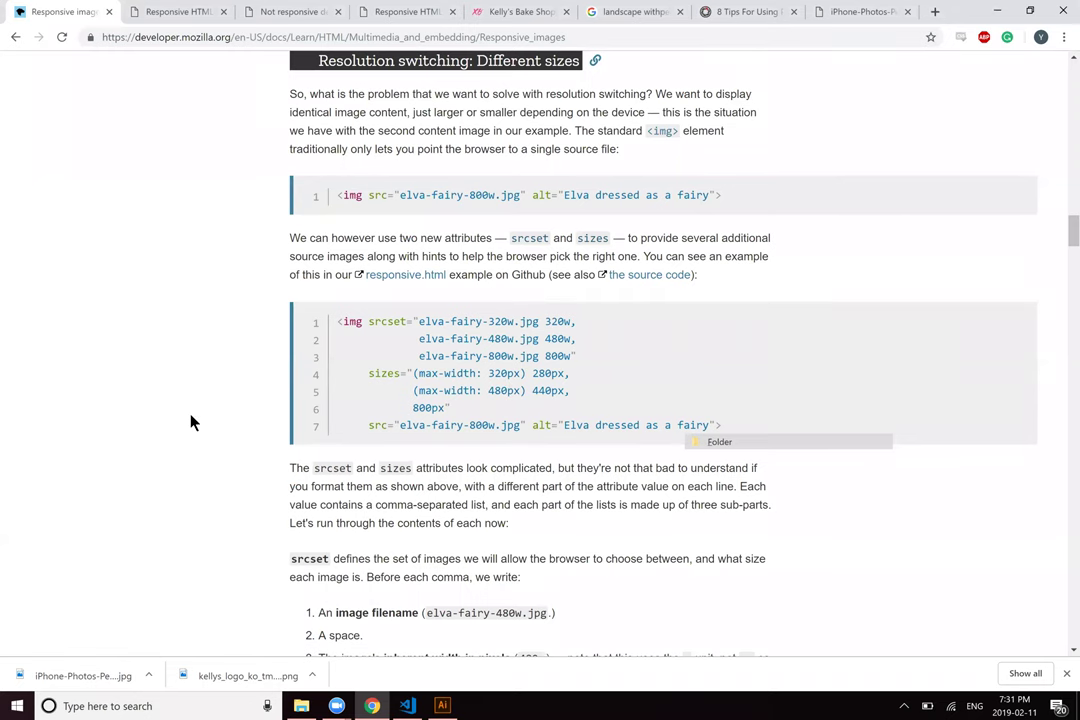
key(alt+Tab)
text(-width)
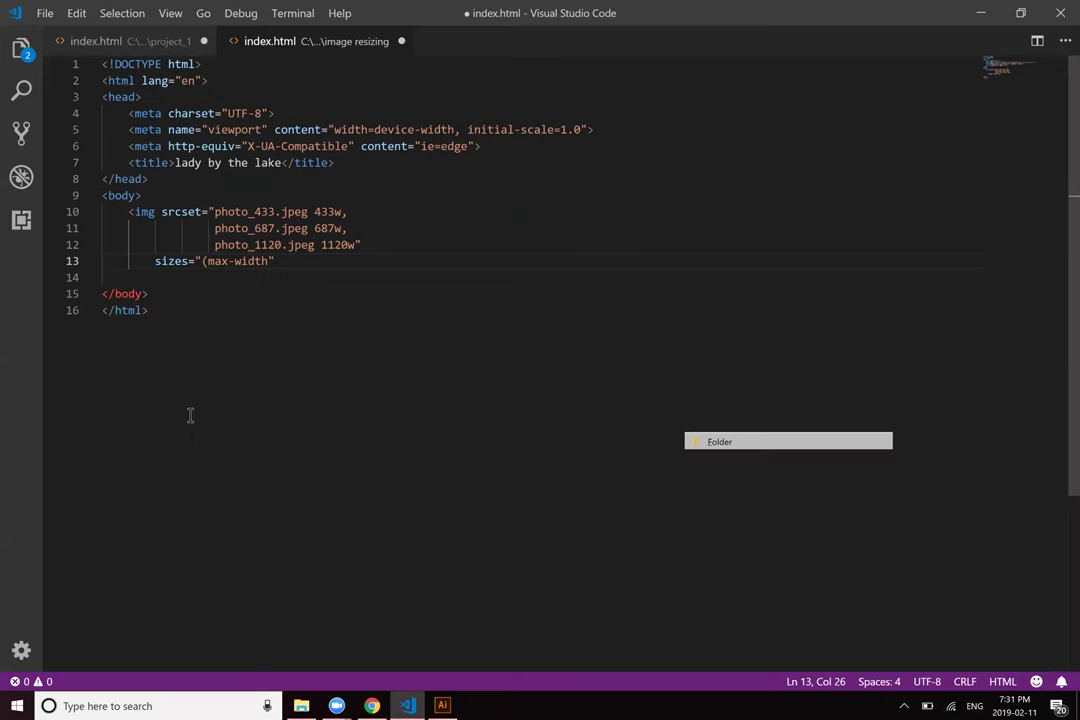